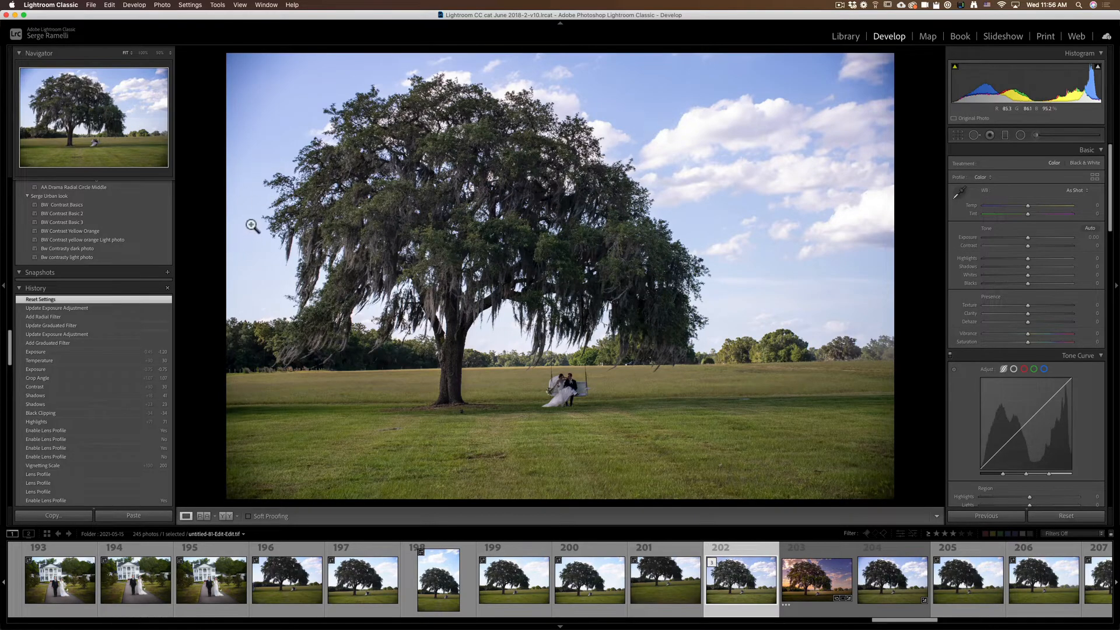
Enable lens profile corrections for the oak tree photo, choosing Canon as the make and Canon EF 50mm f/1.4 USM as the model
left_click(557, 392)
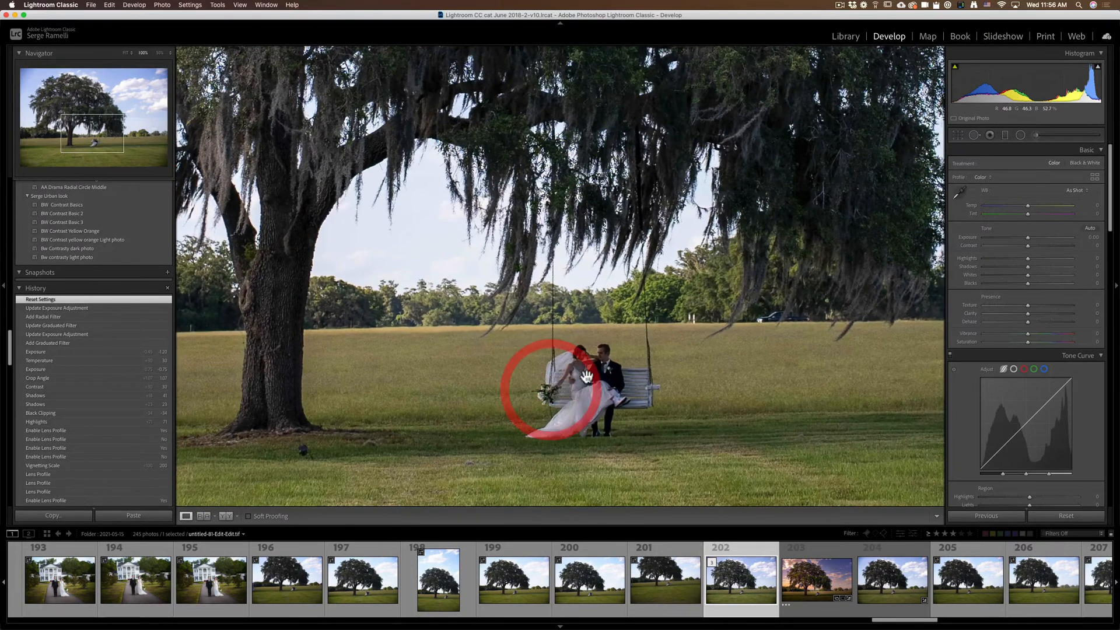
left_click(590, 375)
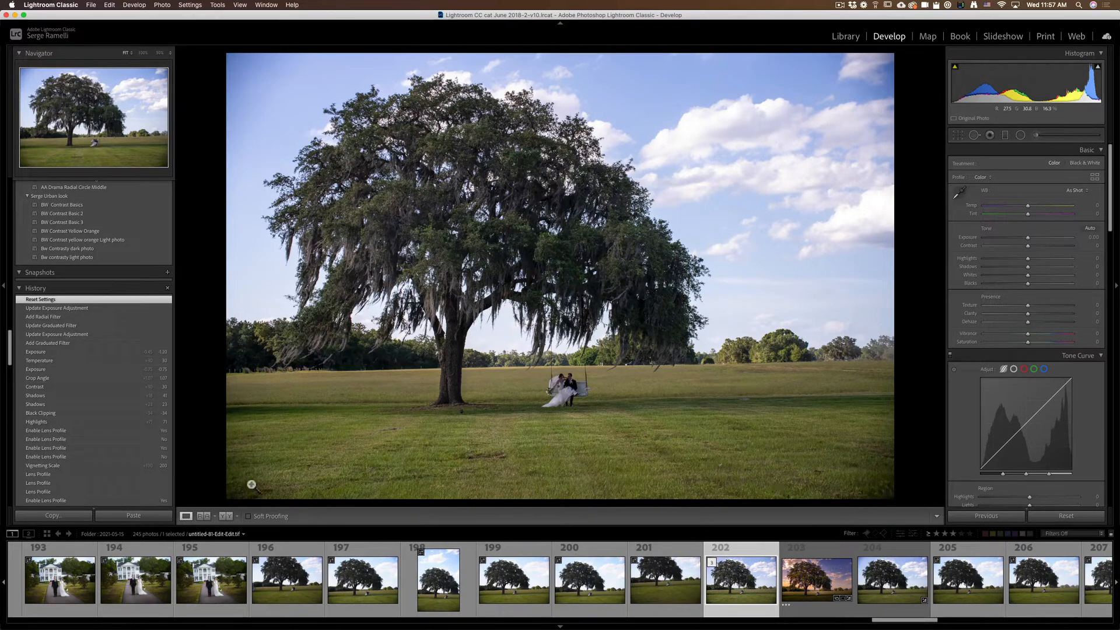
left_click_drag(1111, 224, 1101, 421)
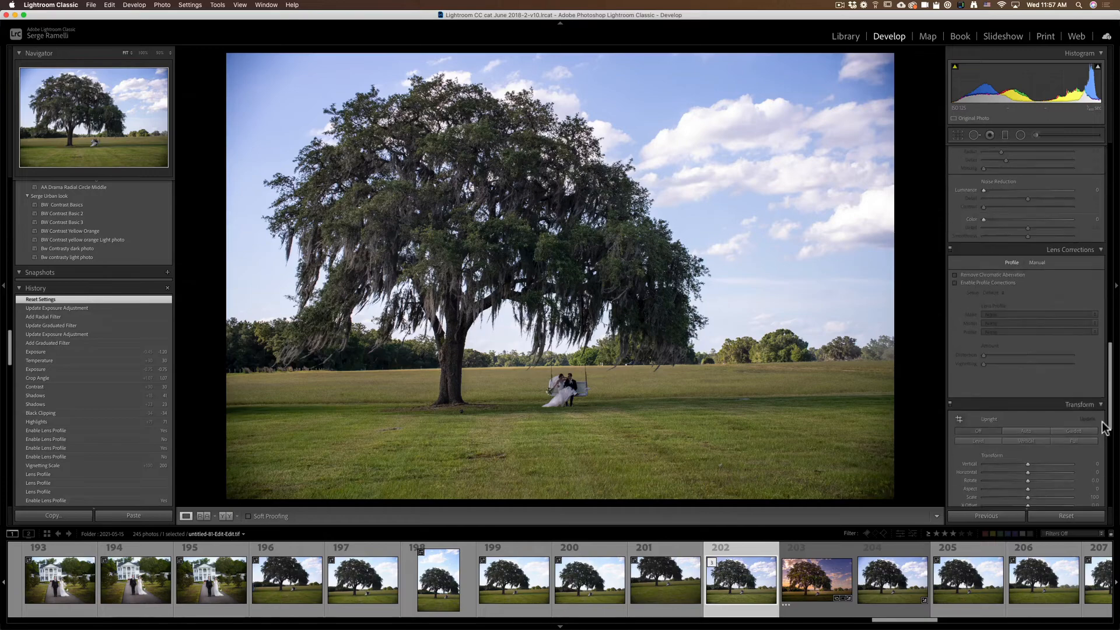
left_click(955, 282)
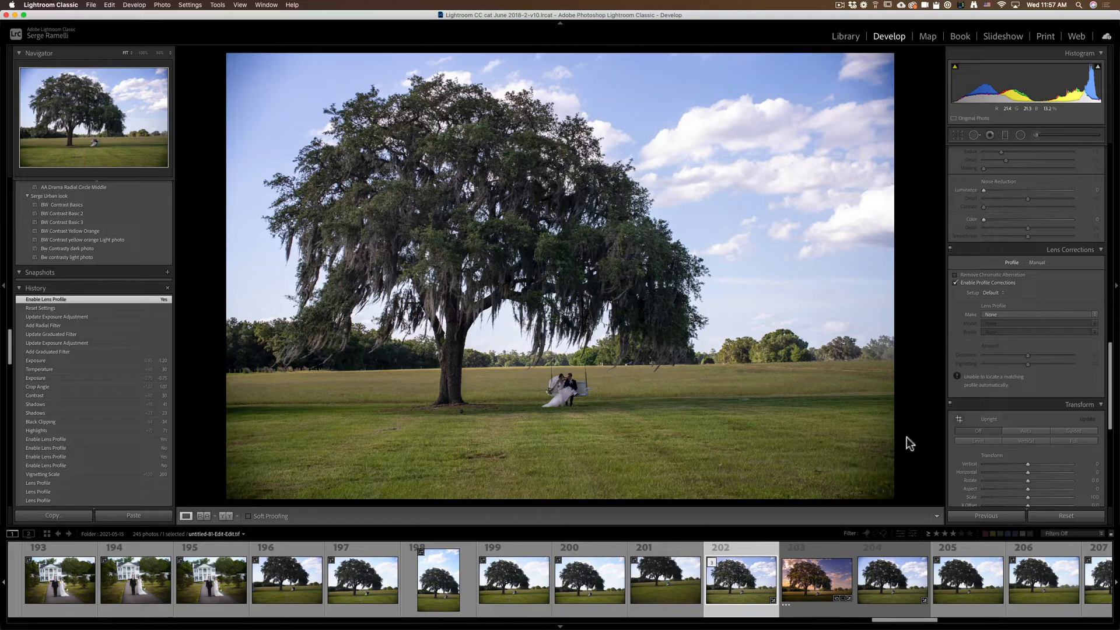
left_click(1028, 315)
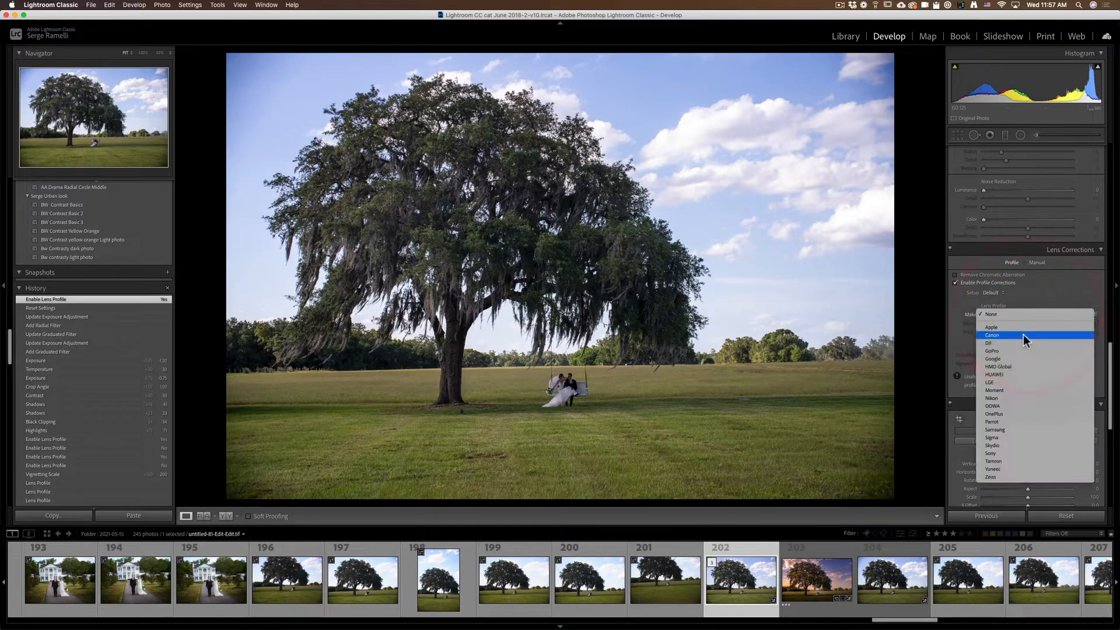
left_click(1024, 335)
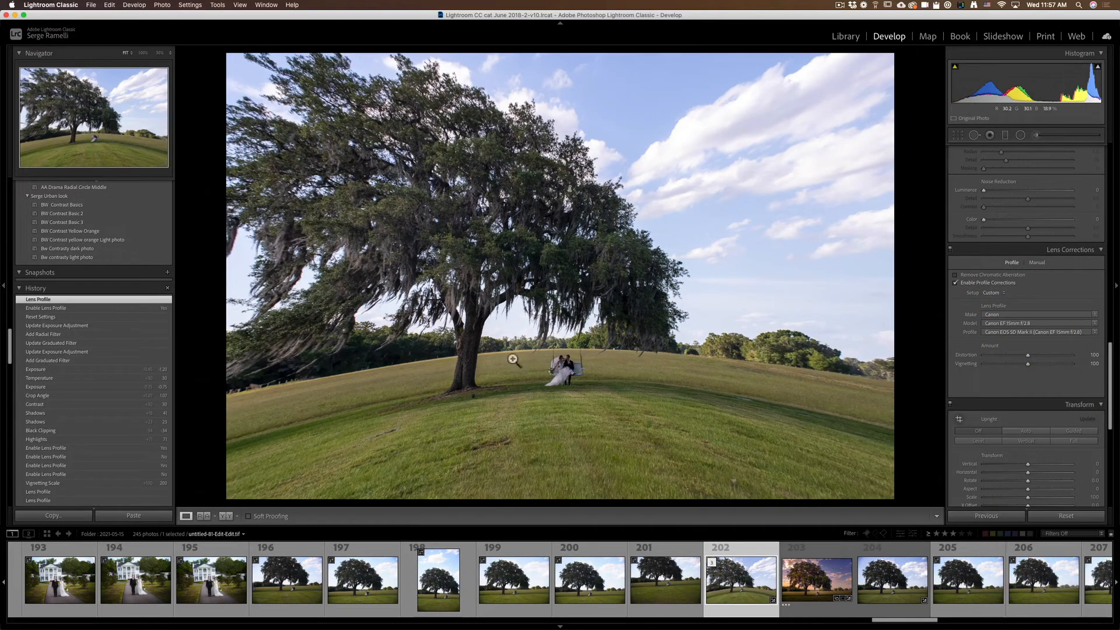
left_click(1029, 323)
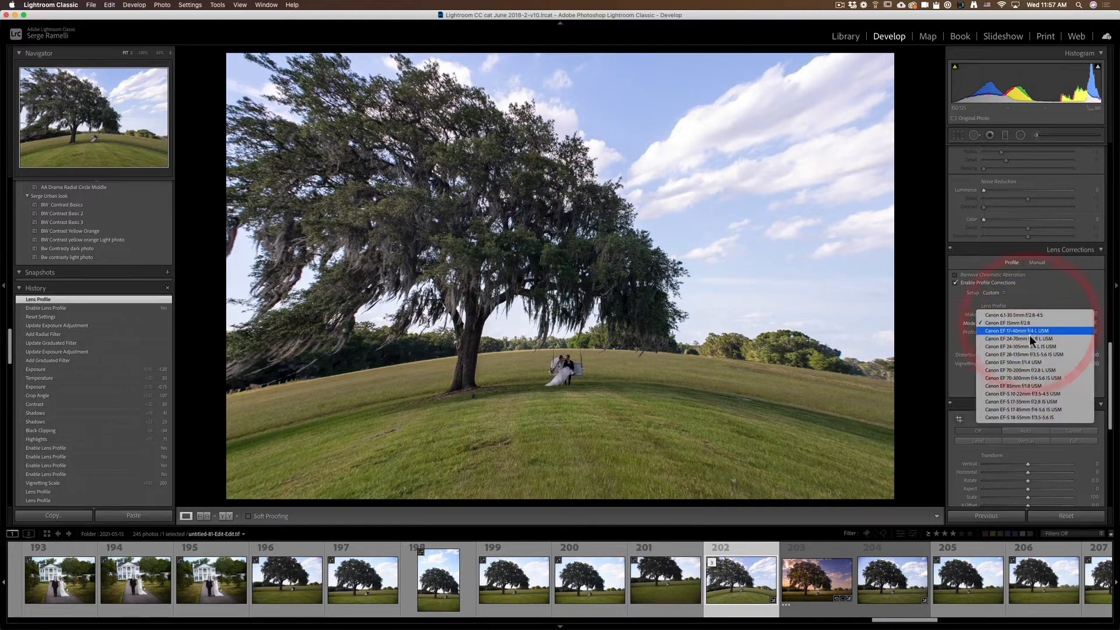
left_click(1030, 362)
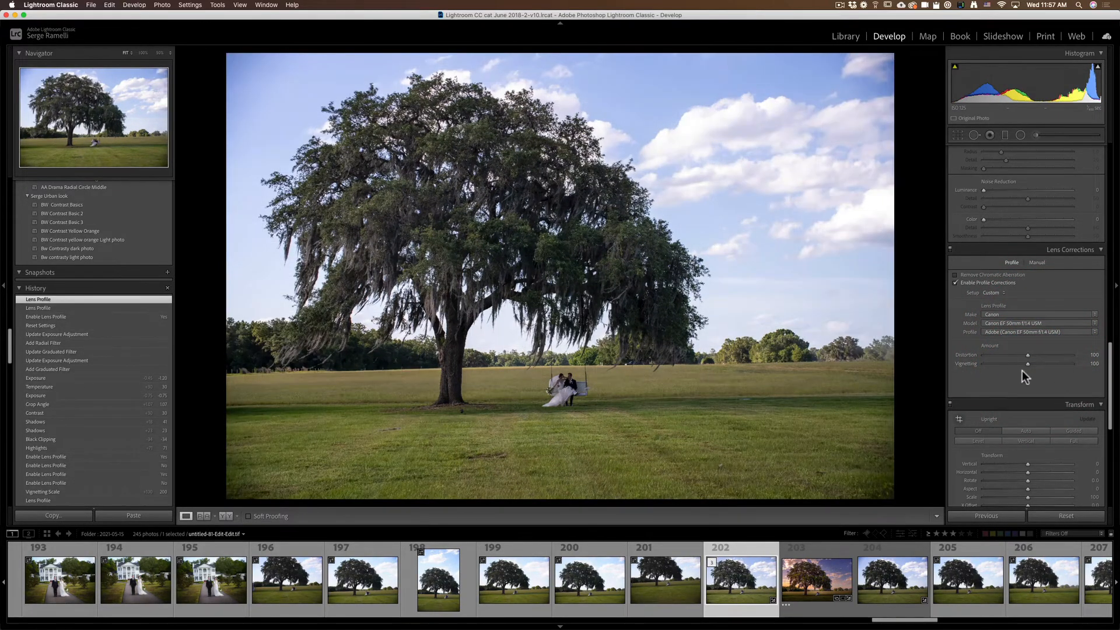
Set the lens profile's vignetting amount to 200 and compare the photo with profile corrections off and on
left_click_drag(1028, 364, 1088, 363)
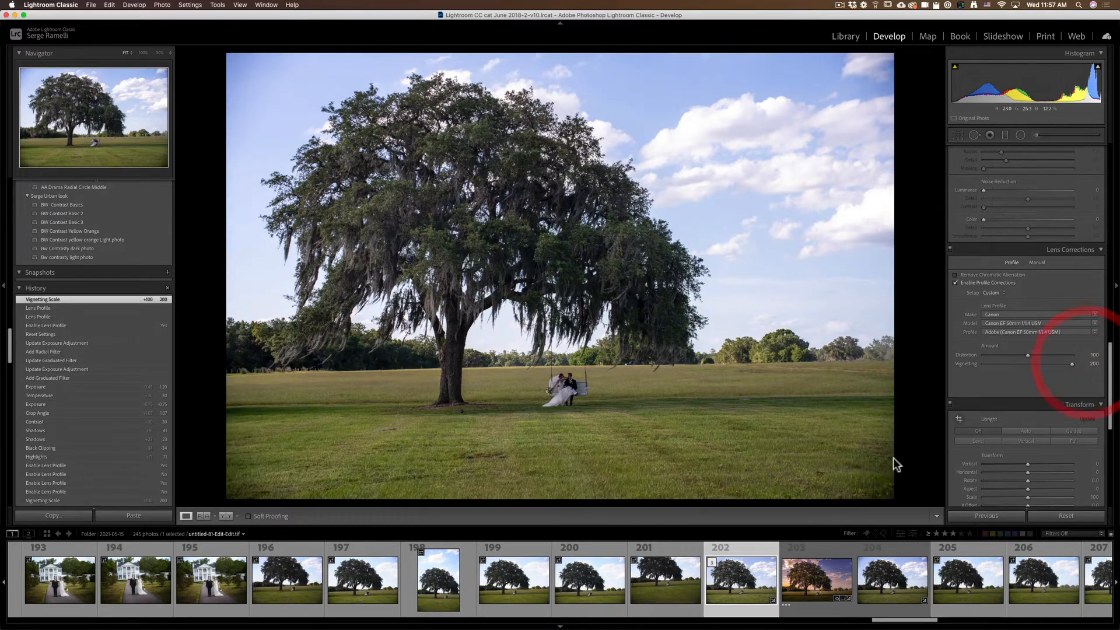
left_click(963, 283)
left_click(963, 283)
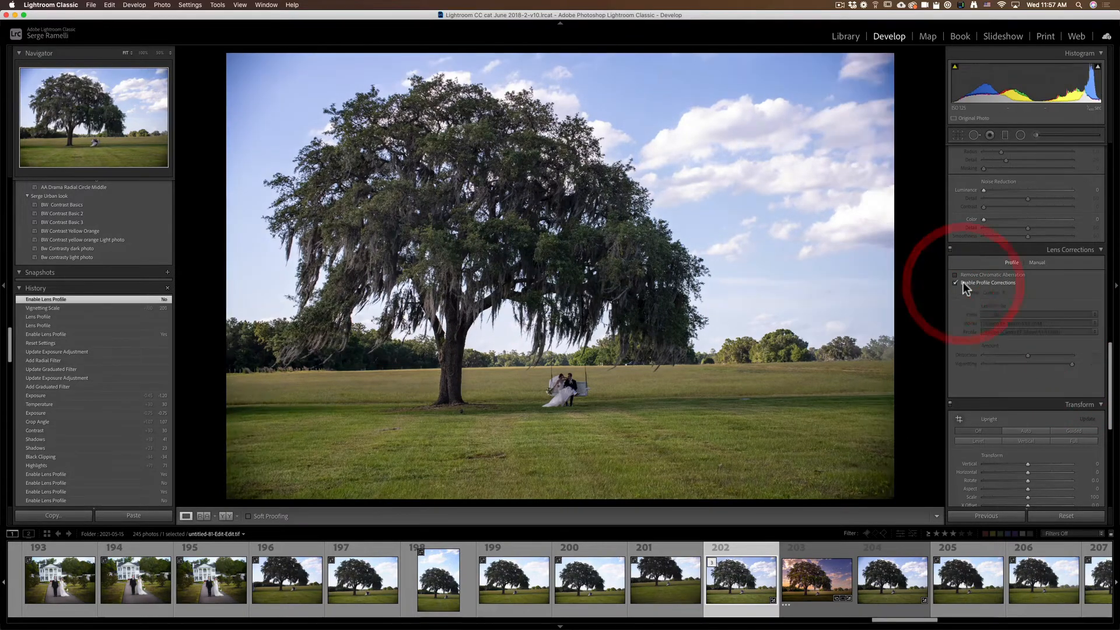
left_click(963, 284)
left_click(963, 283)
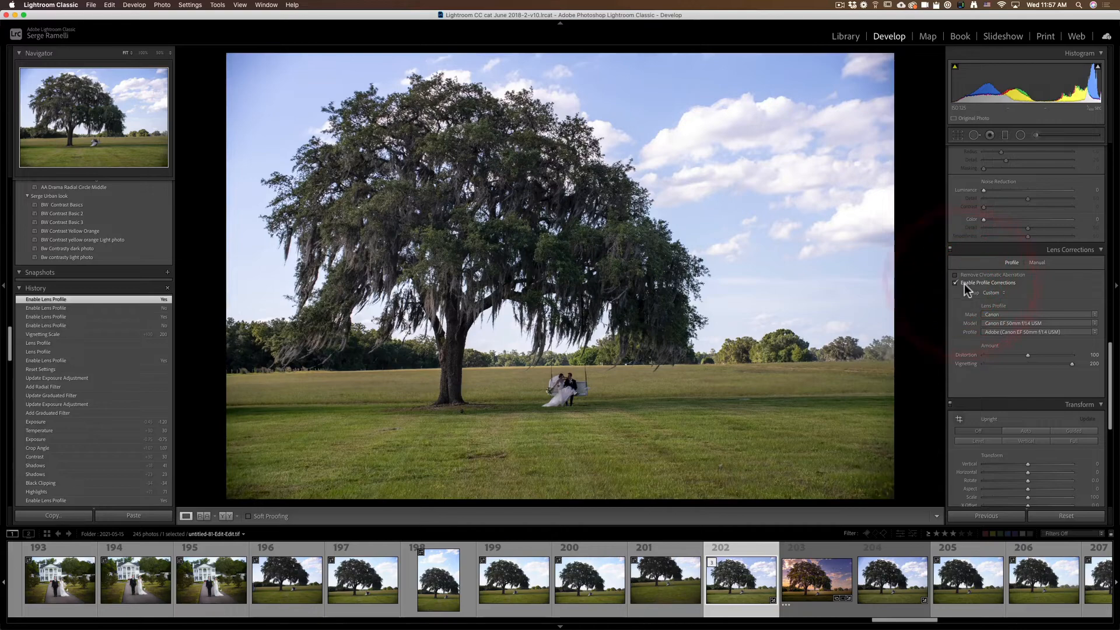
Straighten the photo along the horizon line at the far edge of the field and apply the crop
left_click(957, 136)
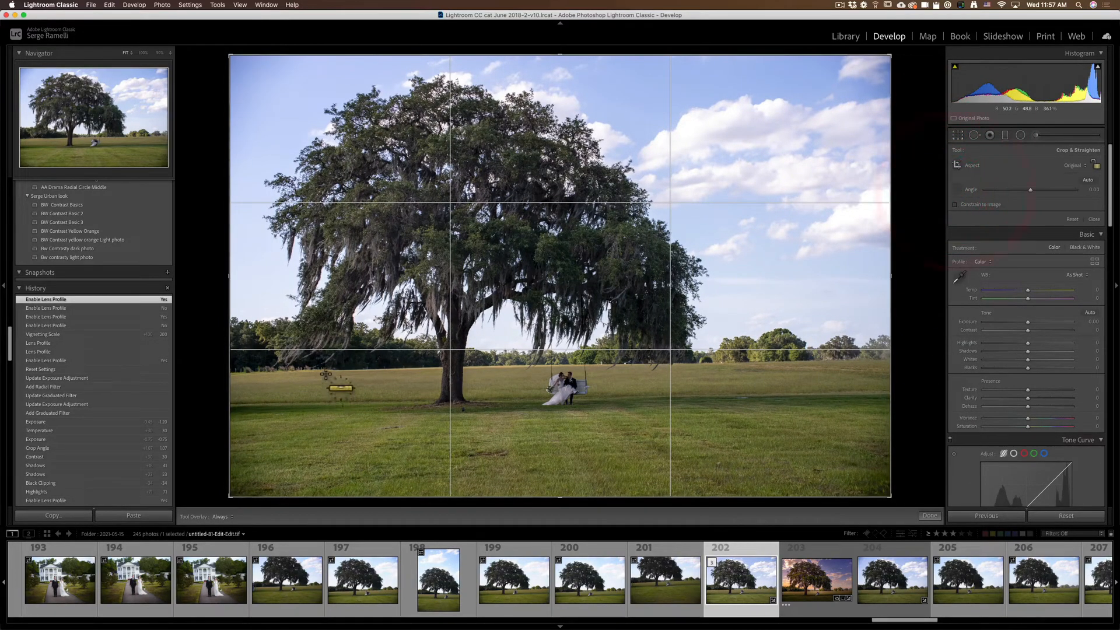
left_click_drag(323, 371, 769, 360)
key("Return")
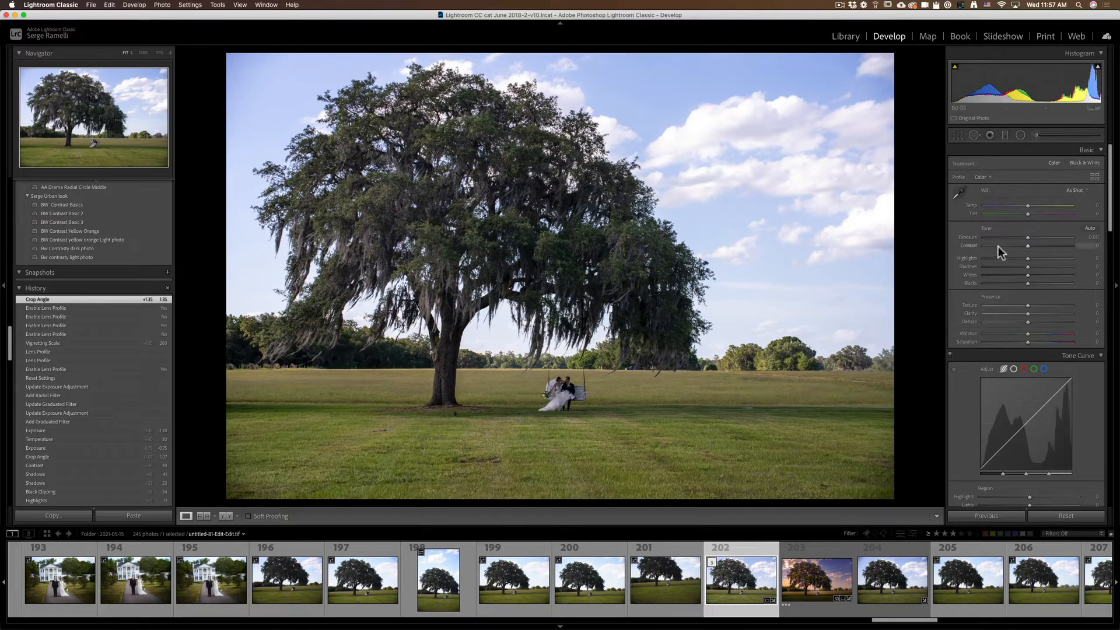
Warm and darken the whole photo with temperature +27, tint +19 and exposure -1.40
left_click(1036, 205)
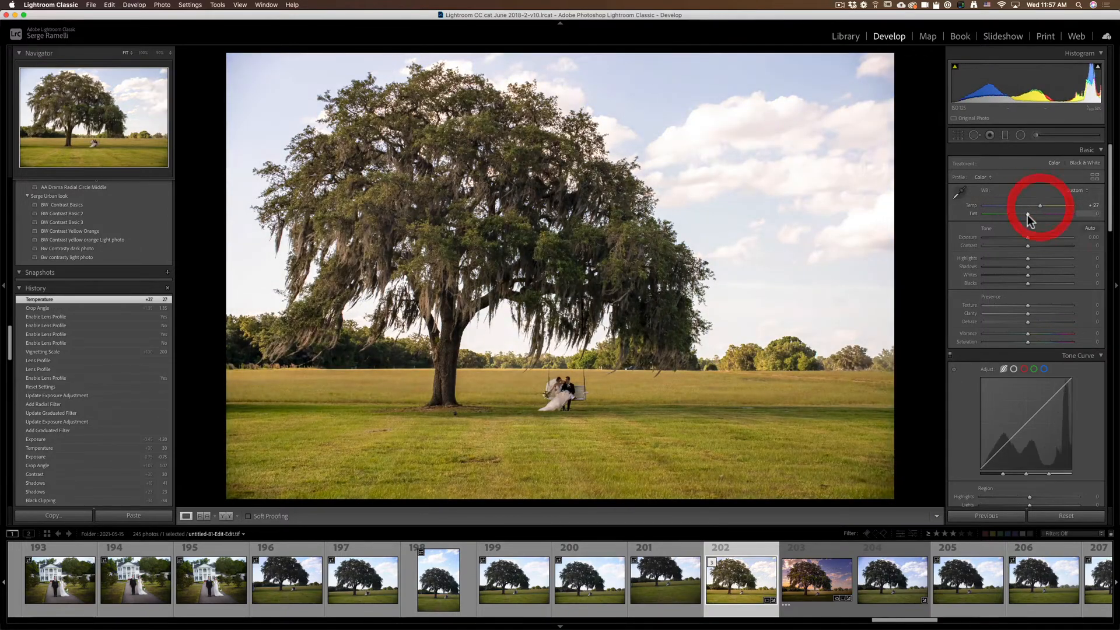
left_click_drag(1027, 214, 1035, 215)
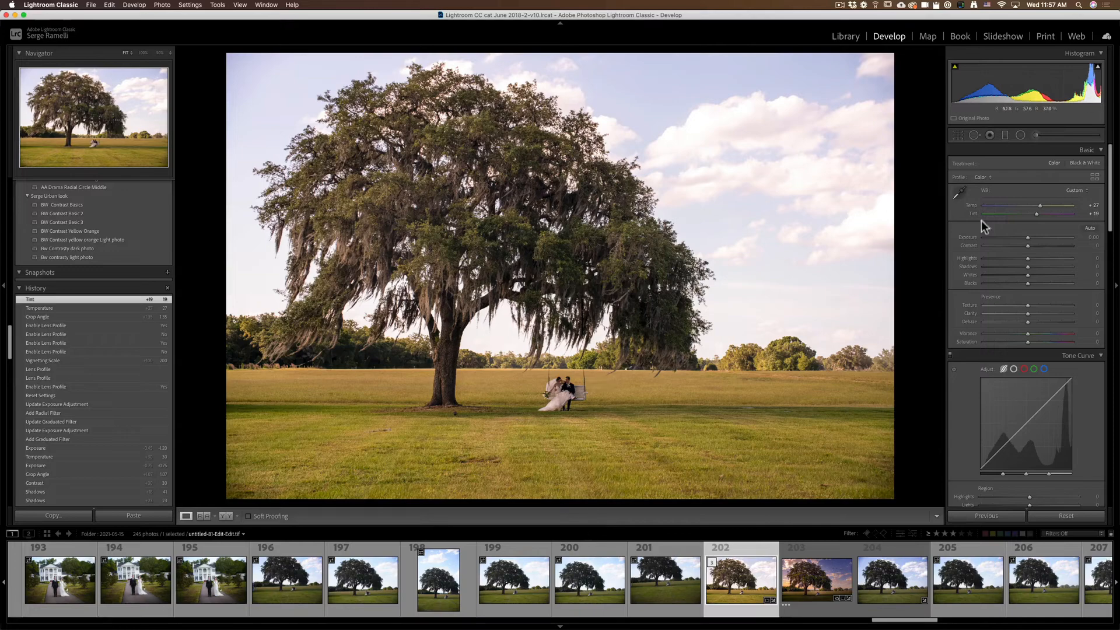
left_click_drag(1027, 237, 1014, 237)
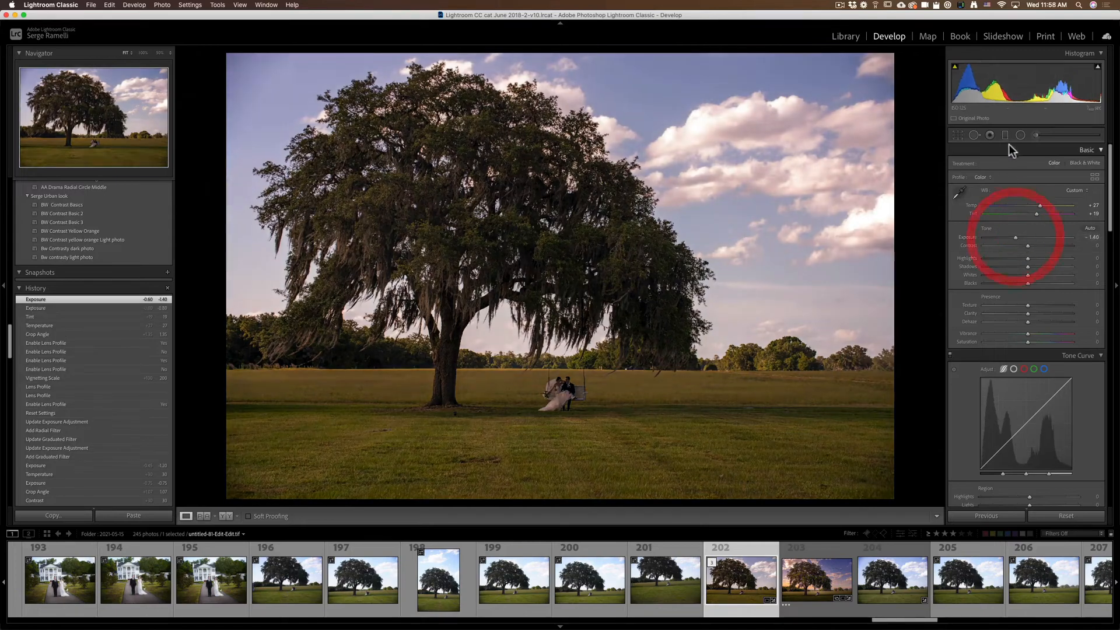
Add a graduated filter rising from the grass to just above the horizon, with its exposure set to -1.18
left_click(1005, 135)
left_click_drag(565, 470, 566, 324)
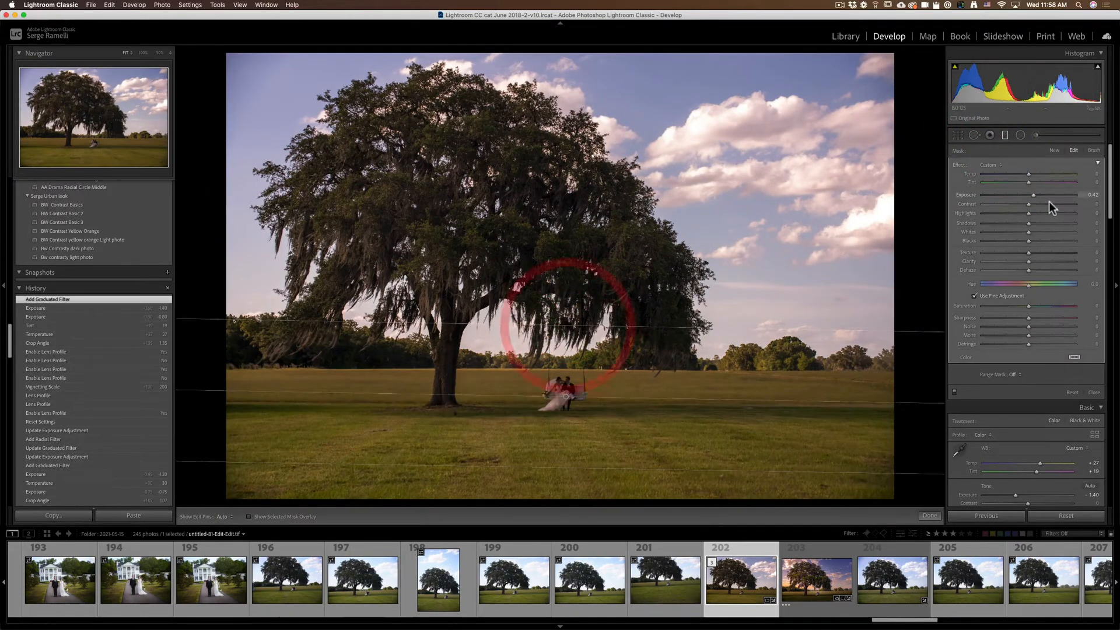
left_click_drag(1030, 195, 1015, 196)
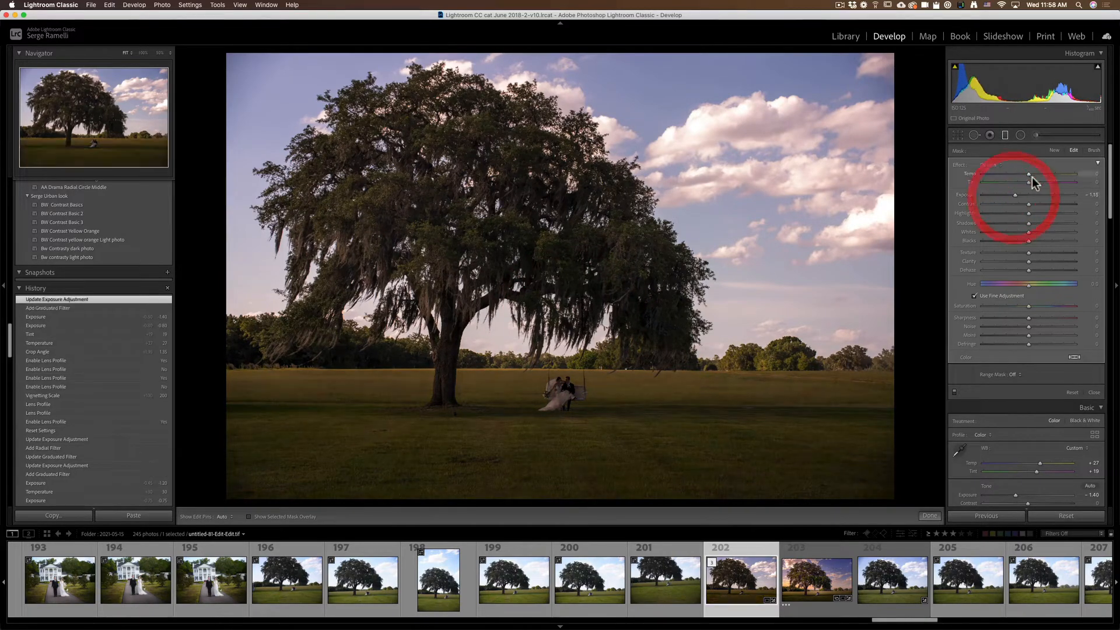
left_click(929, 516)
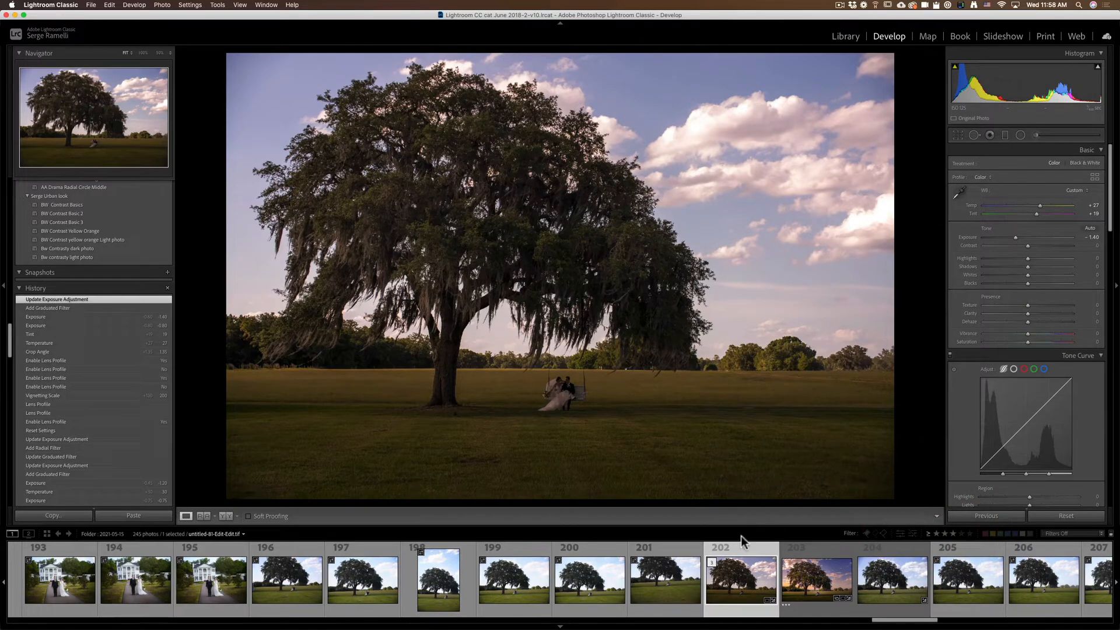
Send the adjusted photo to Adobe Photoshop 2021 for editing
right_click(746, 550)
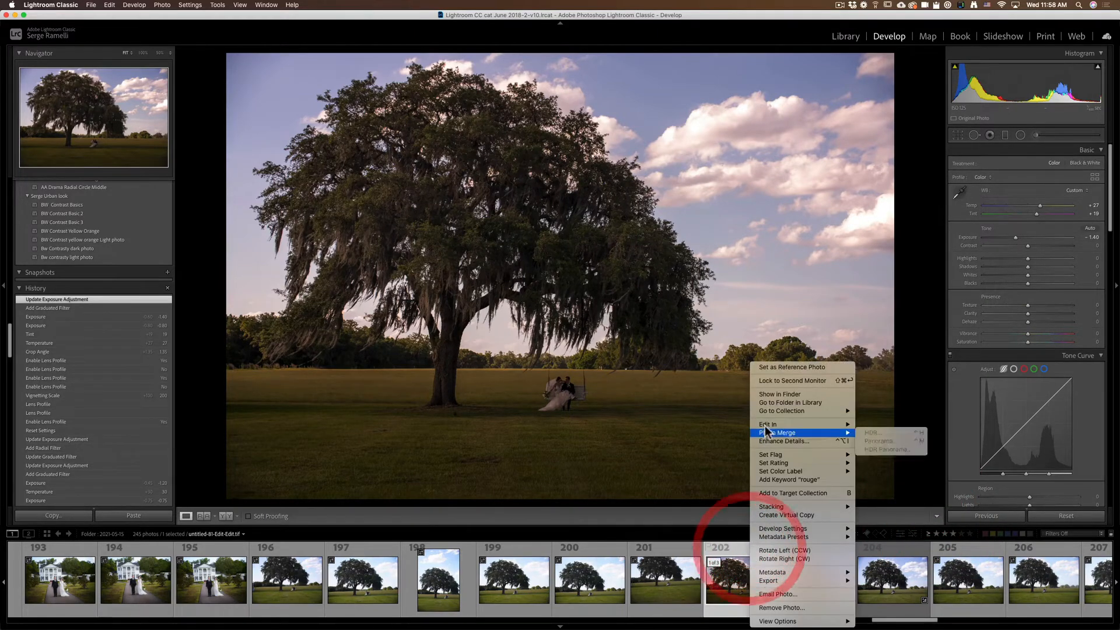
mouse_move(817, 425)
left_click(936, 425)
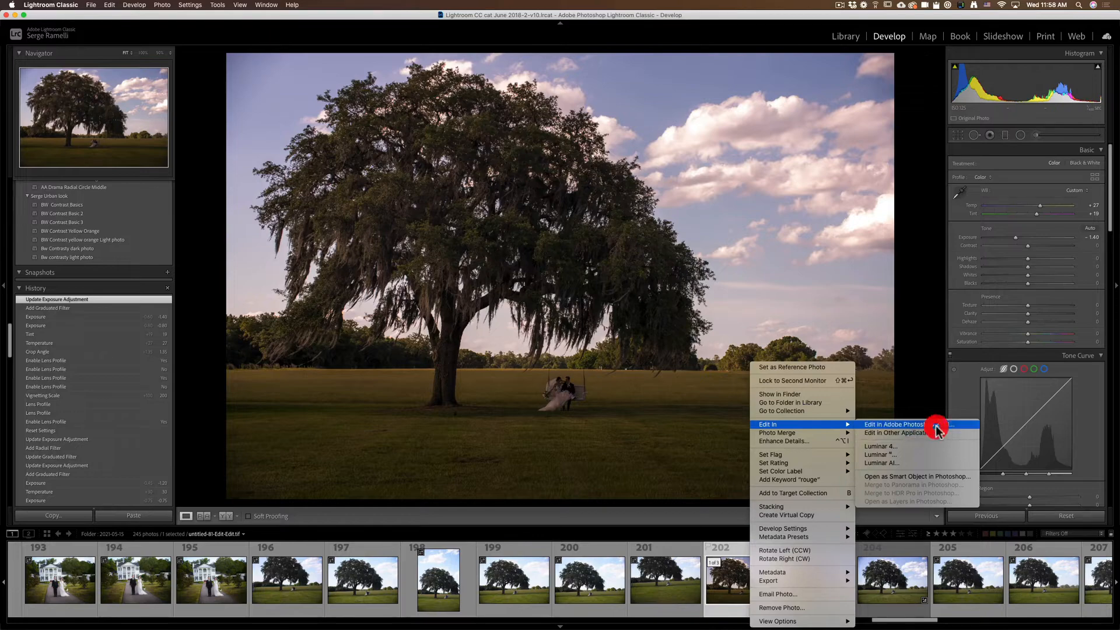
left_click(625, 262)
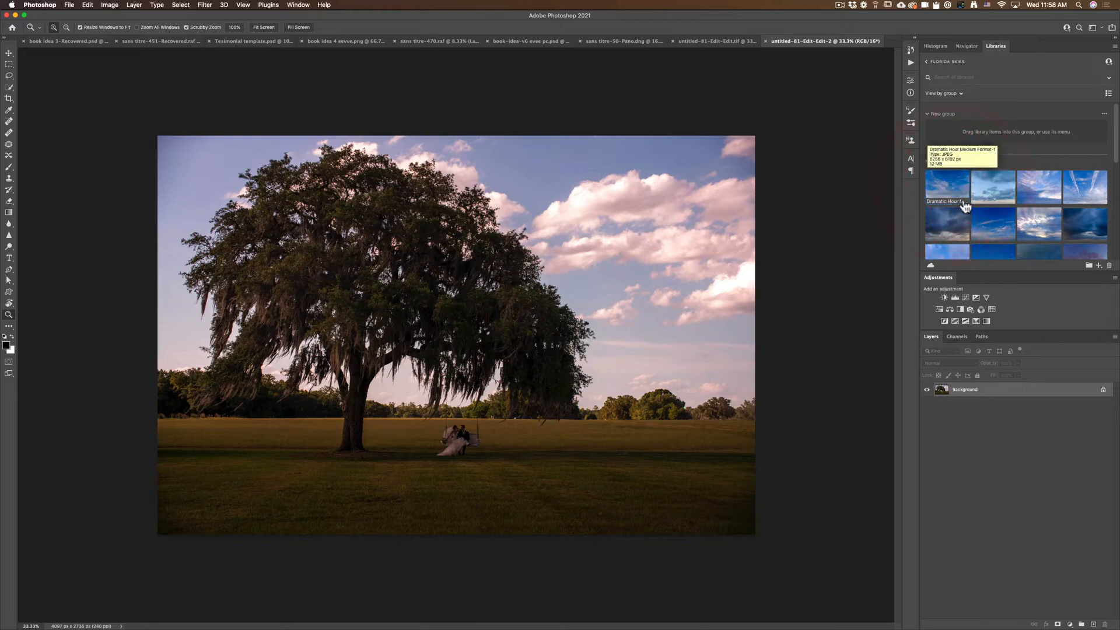
Leave the Florida Skies library and create a new library named "Florida Sky Tutorial English"
scroll(992, 193, "down", 3)
scroll(1013, 195, "up", 5)
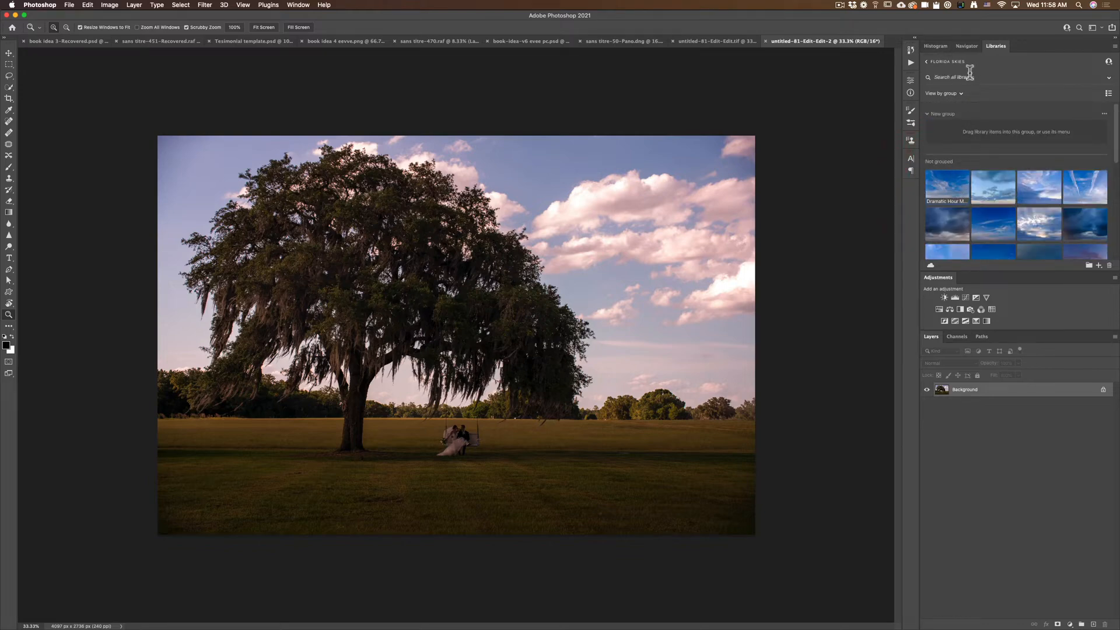
left_click(927, 62)
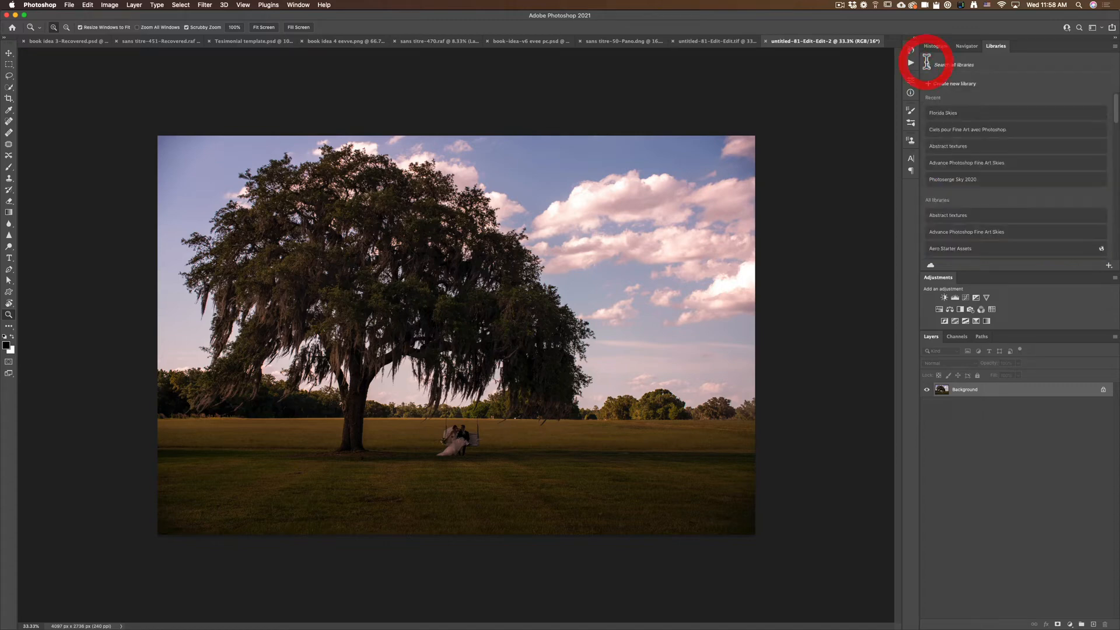
left_click(953, 84)
type("Florida Sky Tutorial English")
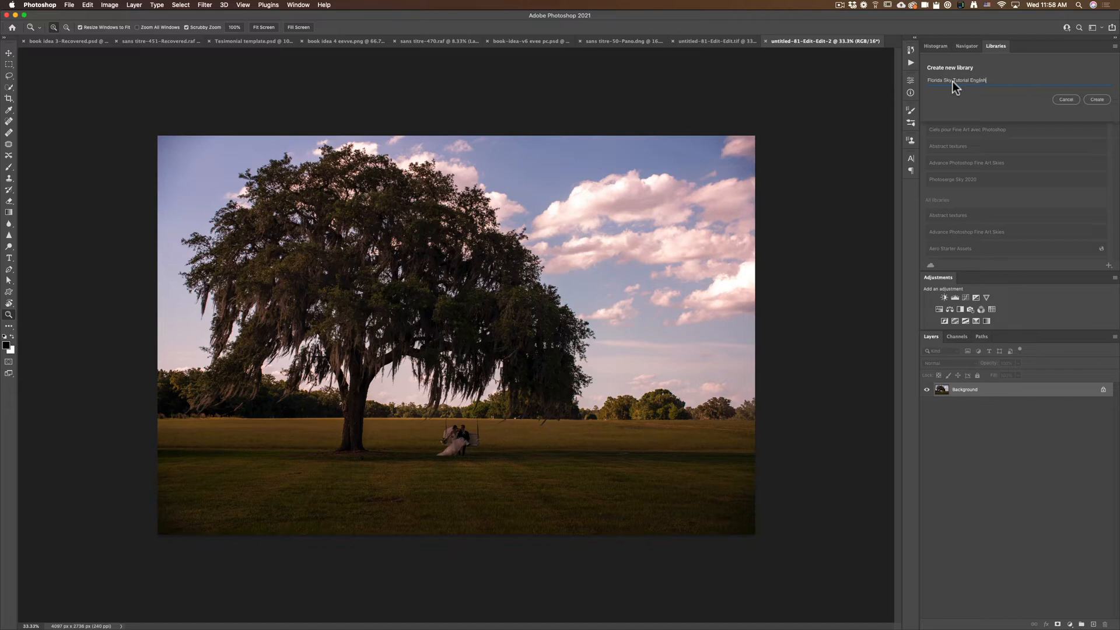
left_click(1098, 99)
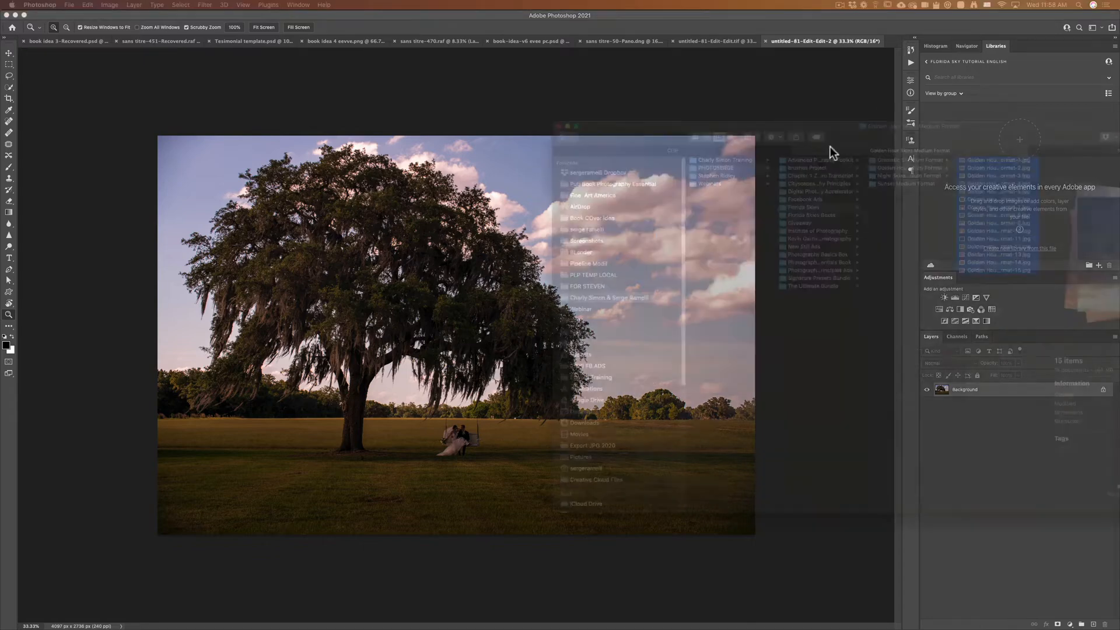
Switch to Finder and look through the Dramatic, Golden Hour, Night and Sunset Medium Format sky folders
left_click_drag(830, 150, 222, 107)
left_click(221, 107)
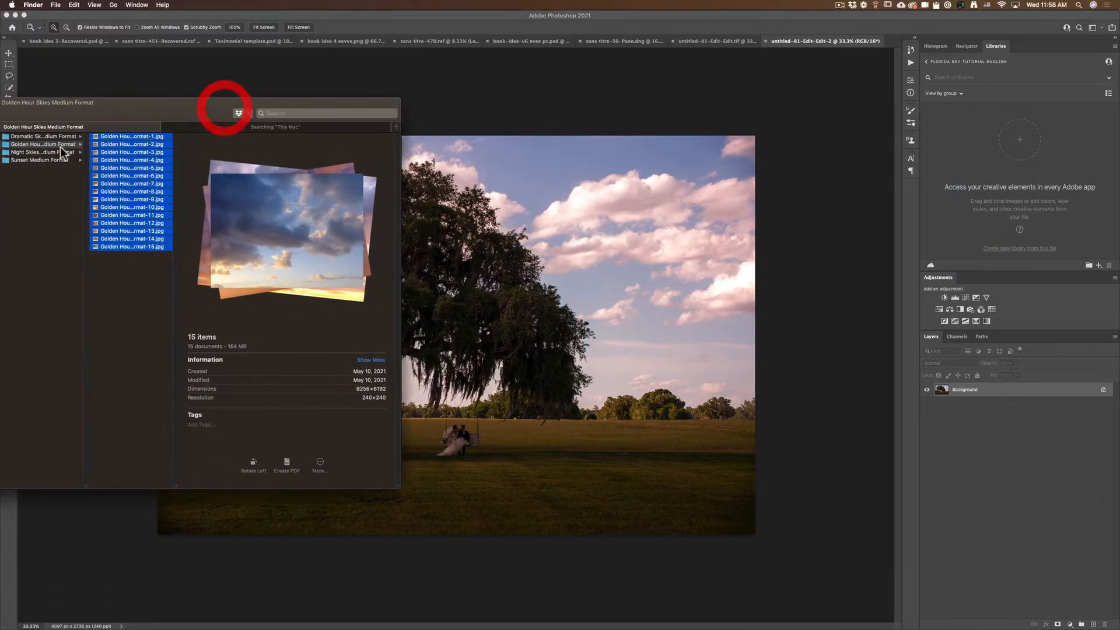
left_click(43, 136)
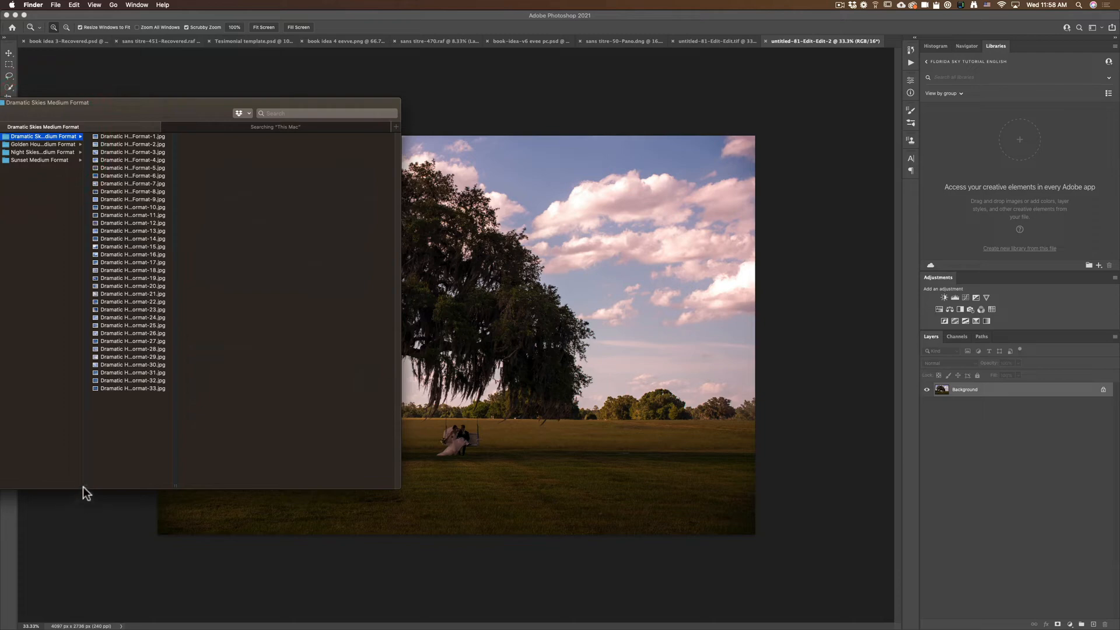
left_click_drag(83, 486, 139, 486)
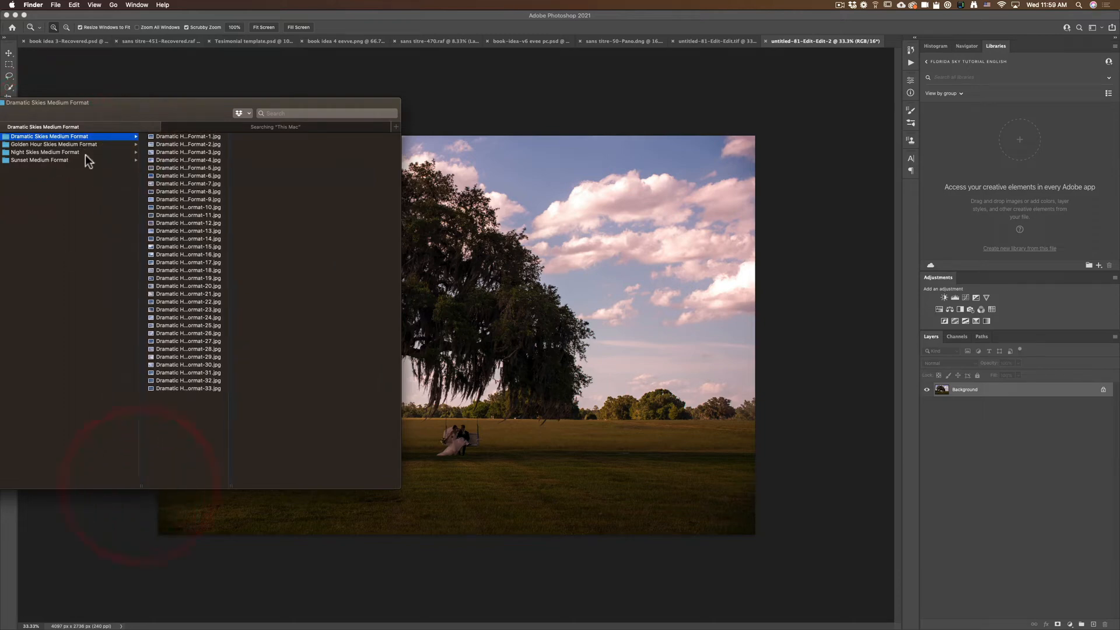
left_click(79, 145)
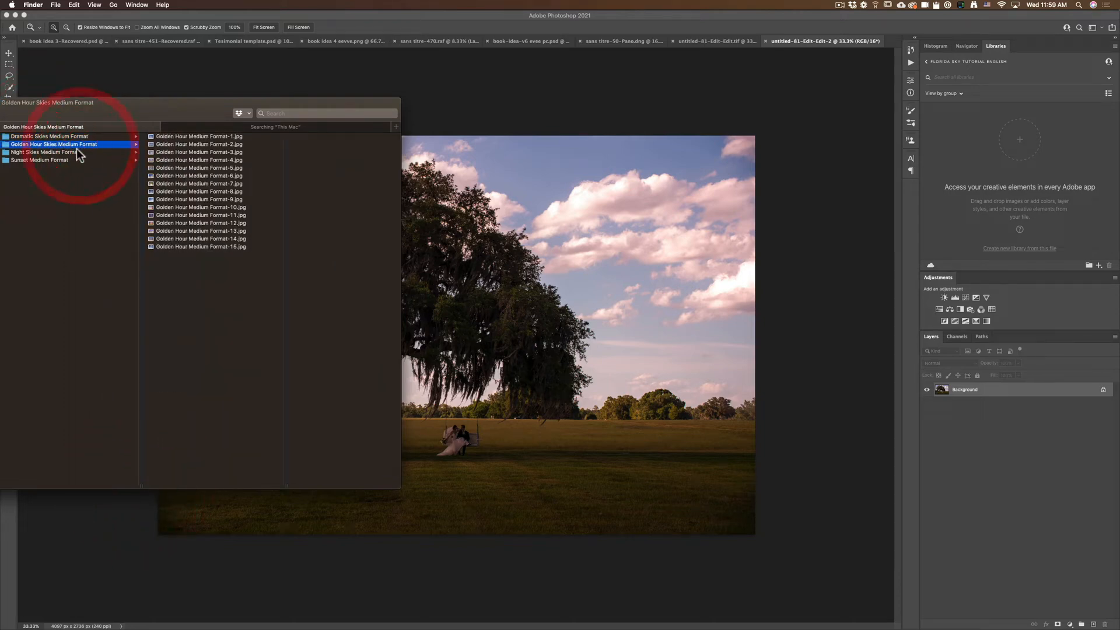
left_click(75, 151)
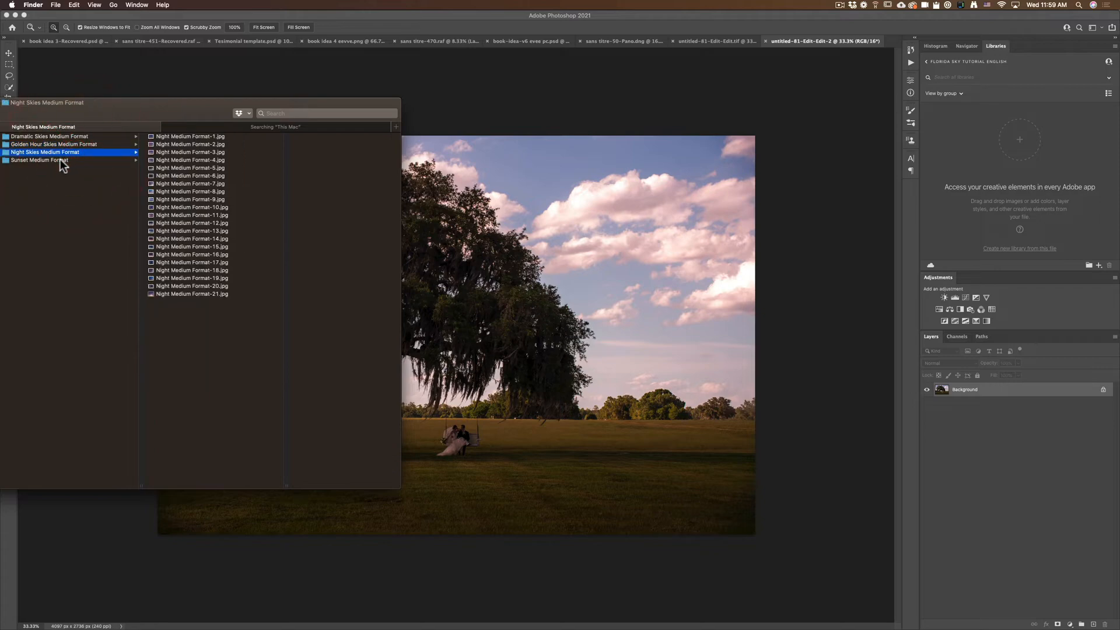
left_click(61, 159)
Add all the JPEGs from the Dramatic Skies Medium Format folder to the Florida Sky Tutorial English library in Photoshop
left_click(61, 136)
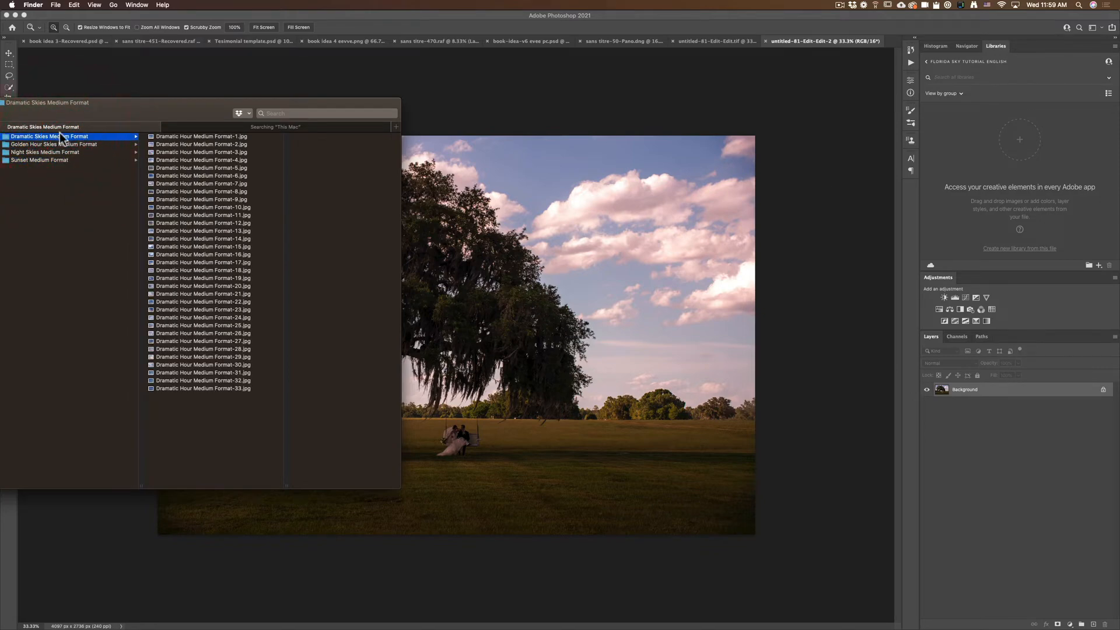
left_click(174, 140)
left_click(183, 388, "shift")
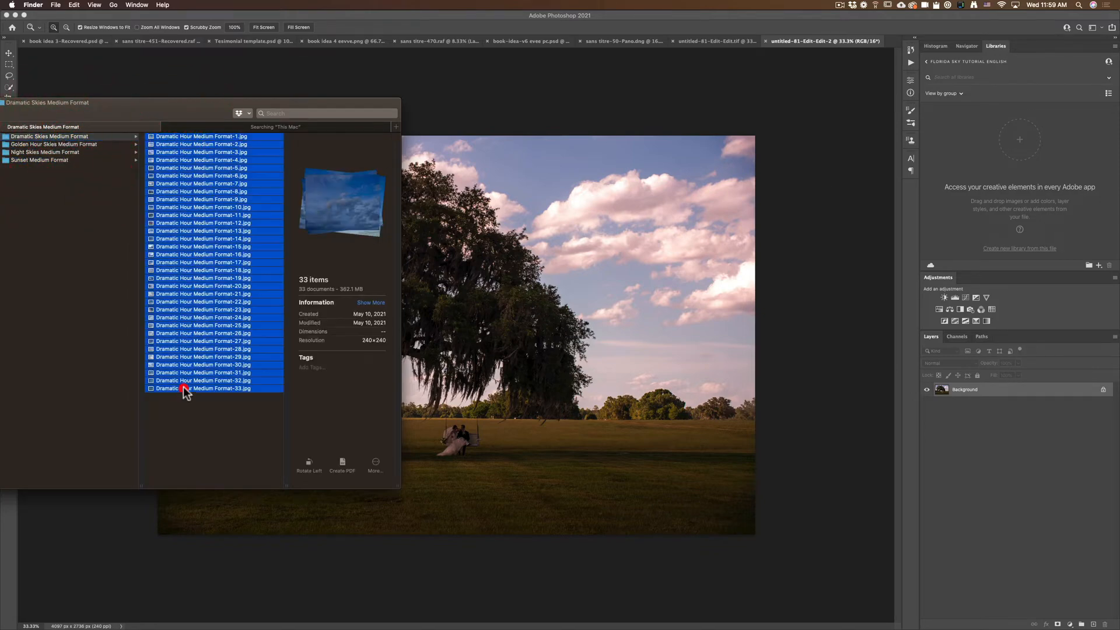
left_click_drag(220, 291, 968, 187)
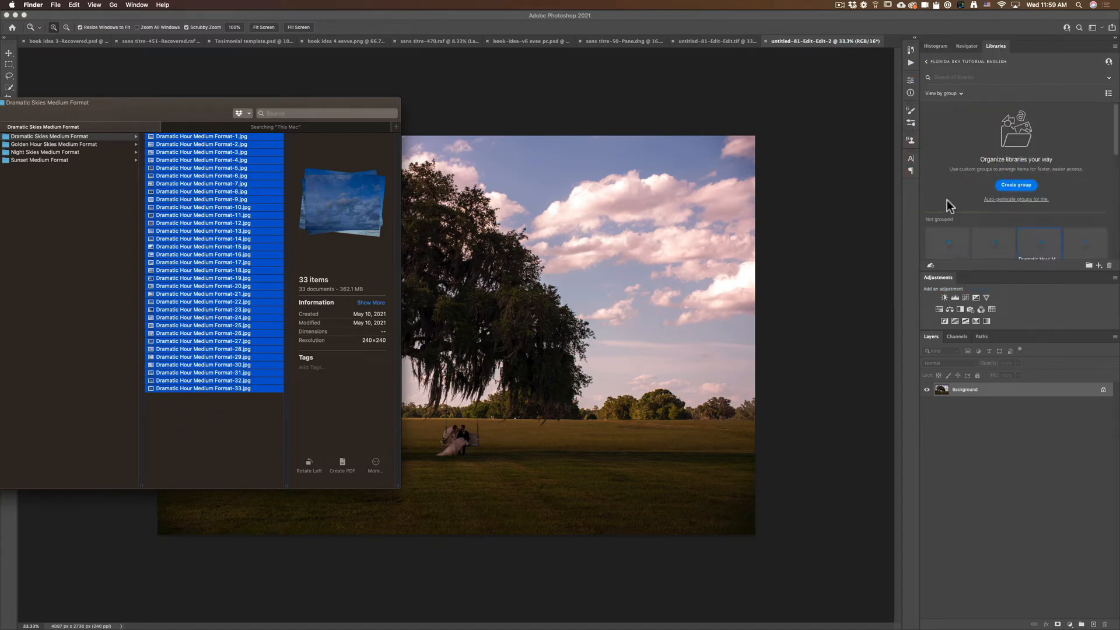
left_click(1116, 140)
left_click(1116, 141)
mouse_move(1115, 143)
left_mouse_down()
mouse_move(1115, 227)
mouse_move(1111, 136)
left_mouse_up()
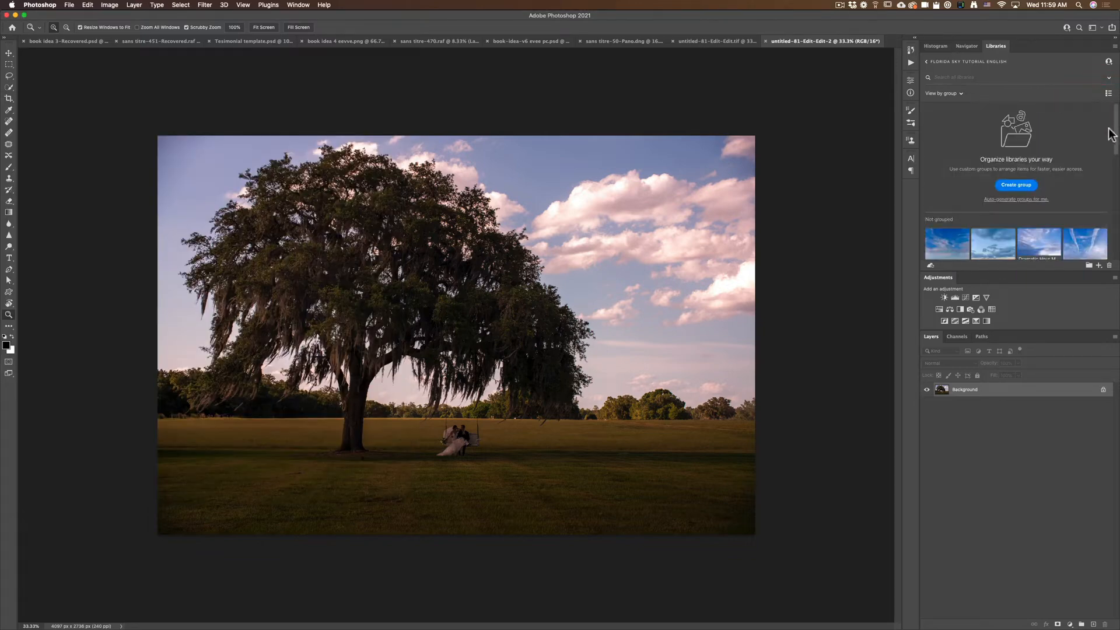
Create a group named "Dramatic Skies" in the Florida Sky Tutorial English library
left_click(1016, 184)
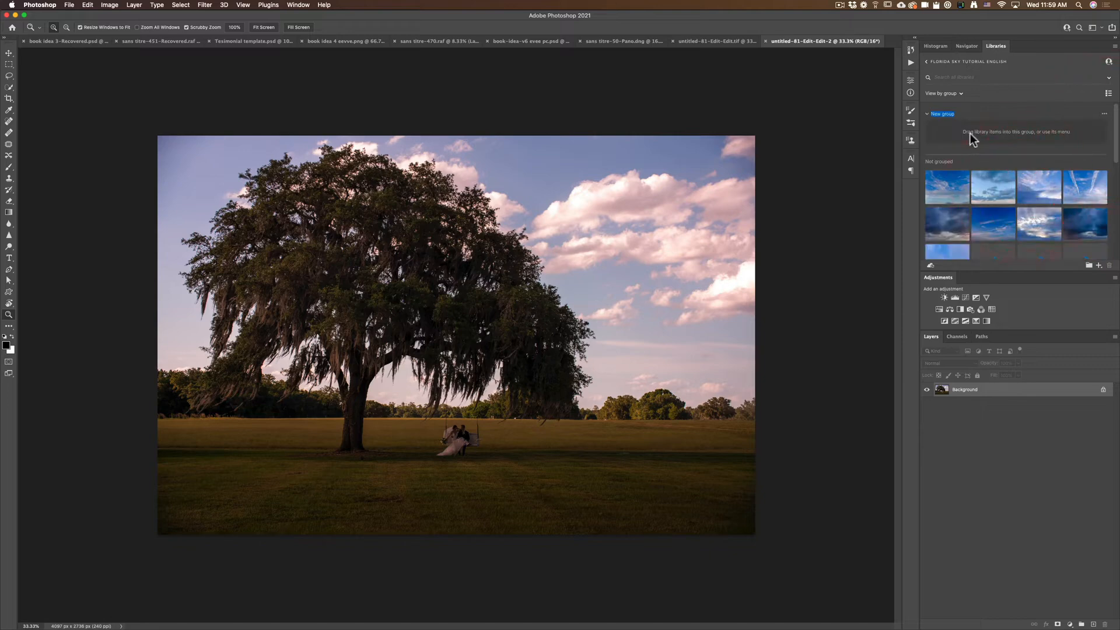
type("Dramatic Skies")
key("Return")
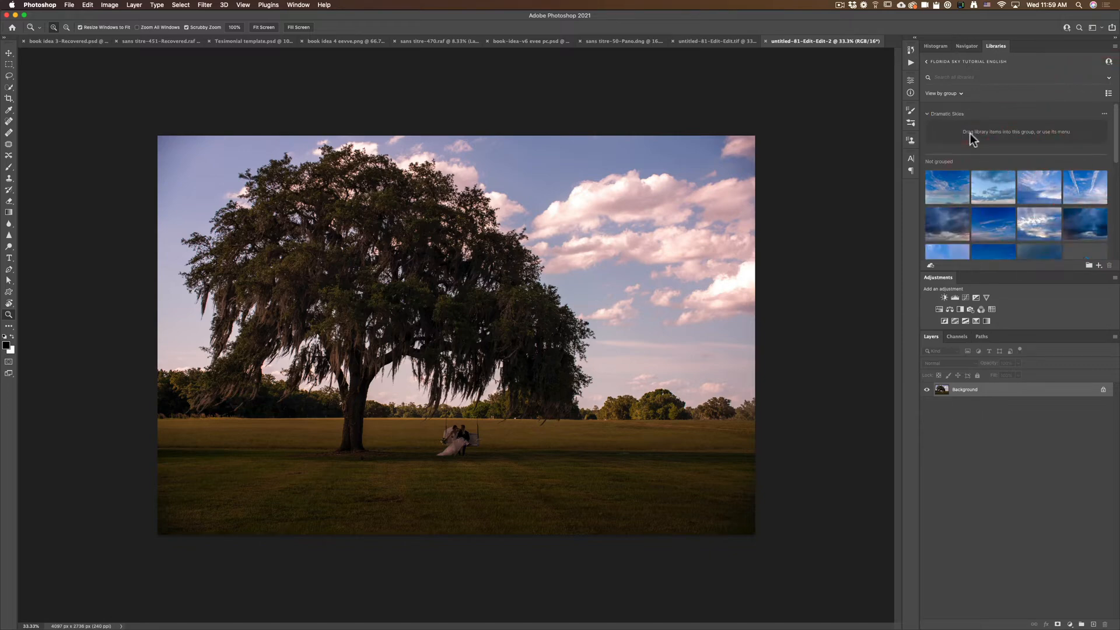
left_click(946, 182)
scroll(991, 192, "down", 8)
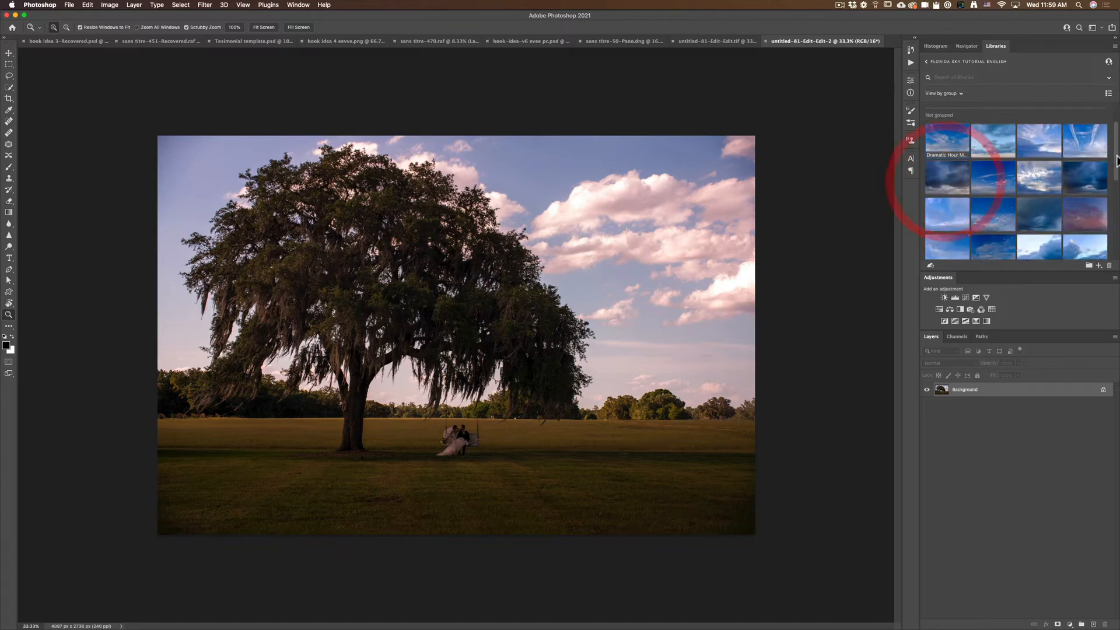
left_click(1108, 256)
left_click(946, 241)
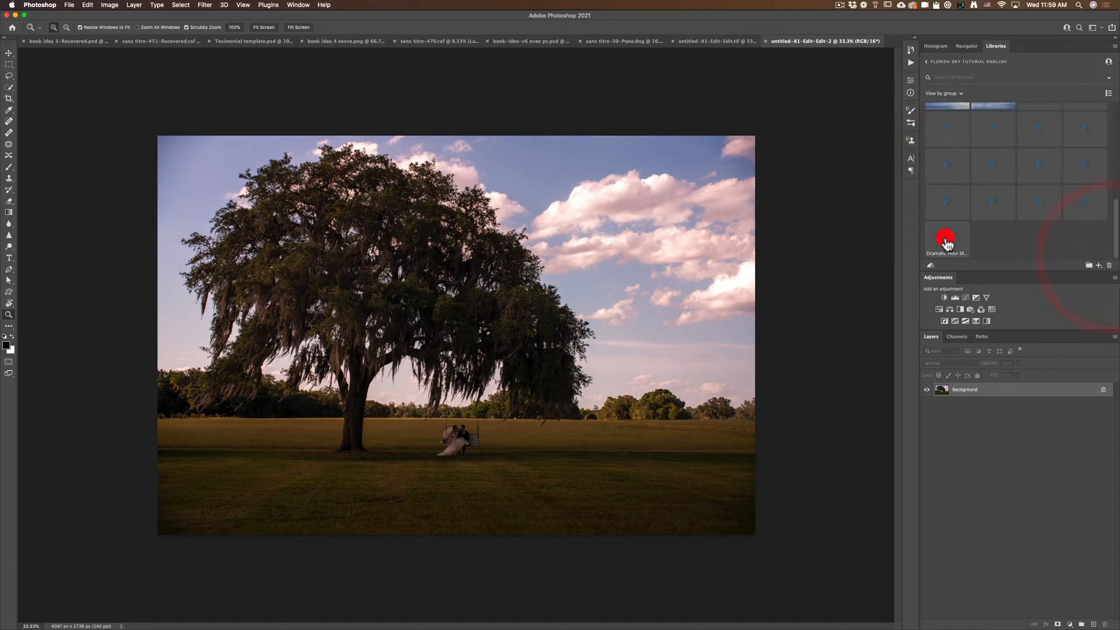
scroll(1046, 205, "up", 5)
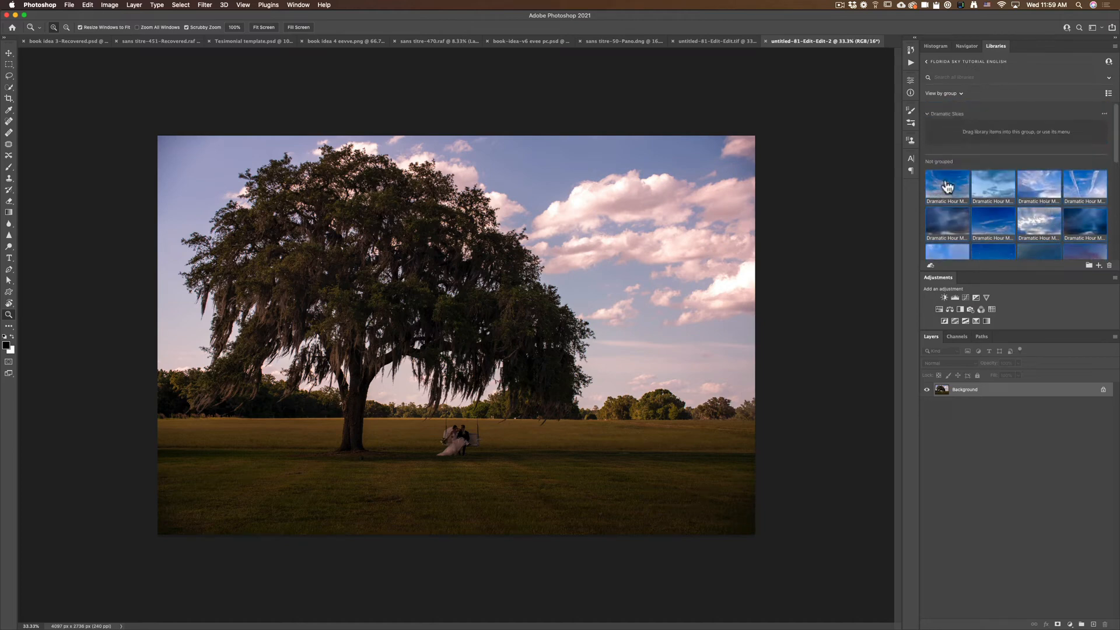
Move all the ungrouped Dramatic Hour Medium Format images into the Dramatic Skies group and collapse the group
left_click(946, 184)
scroll(982, 205, "down", 3)
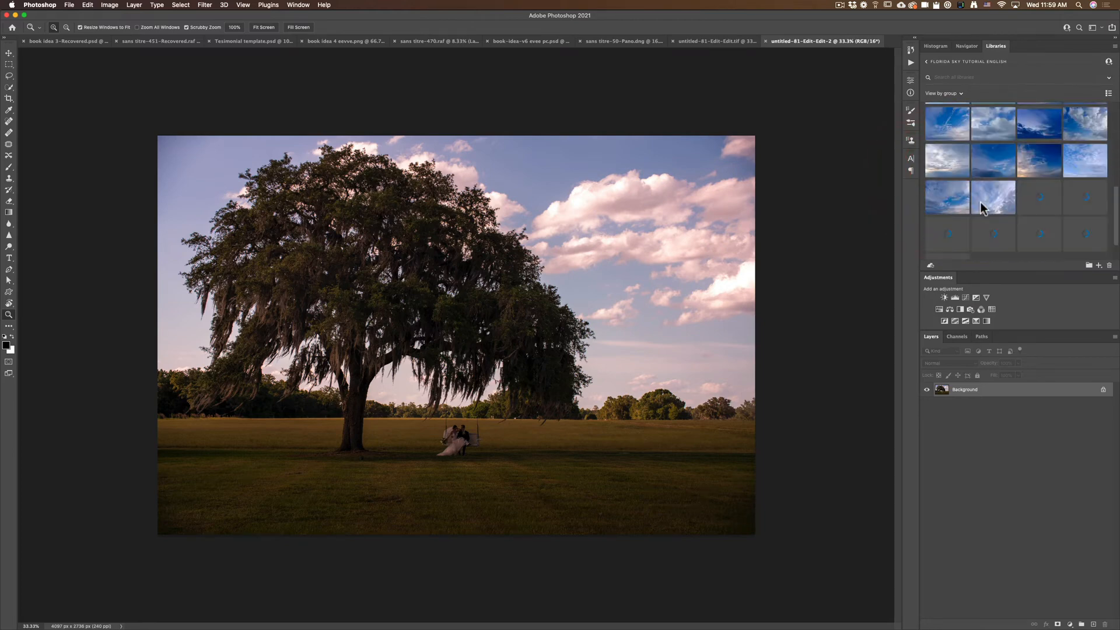
scroll(981, 204, "down", 2)
left_click(956, 235, "shift")
scroll(989, 204, "up", 3)
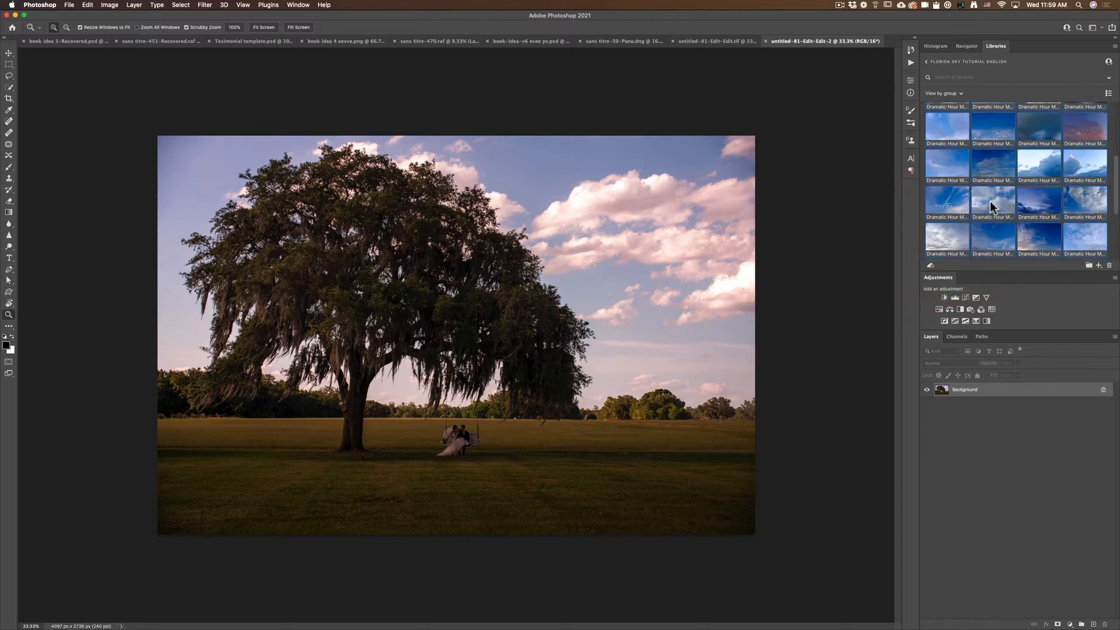
scroll(989, 201, "up", 2)
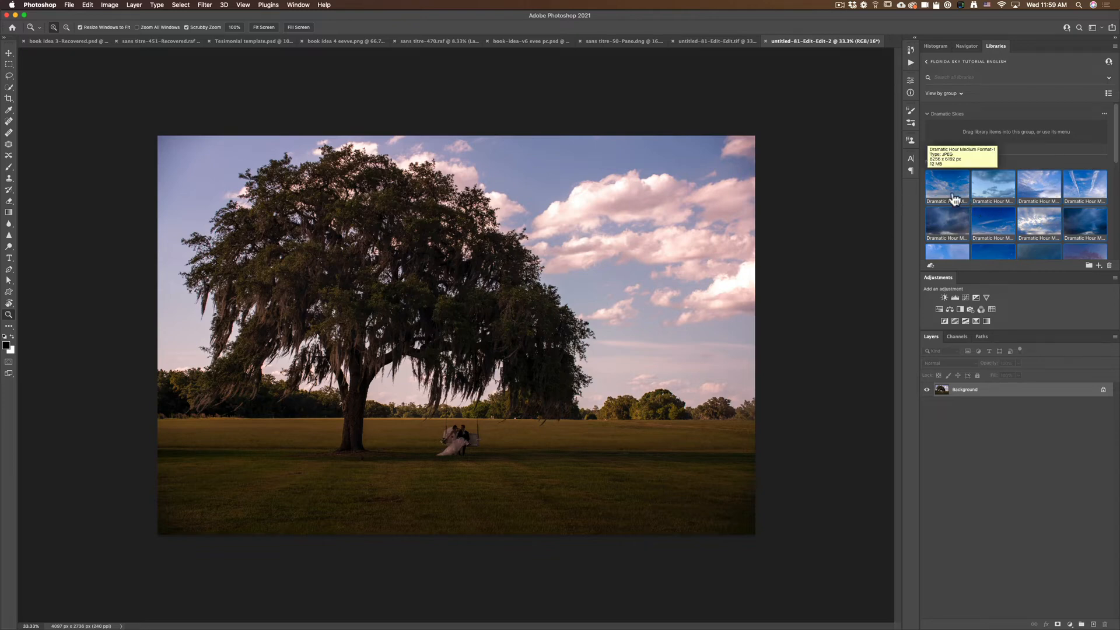
left_click_drag(947, 191, 974, 126)
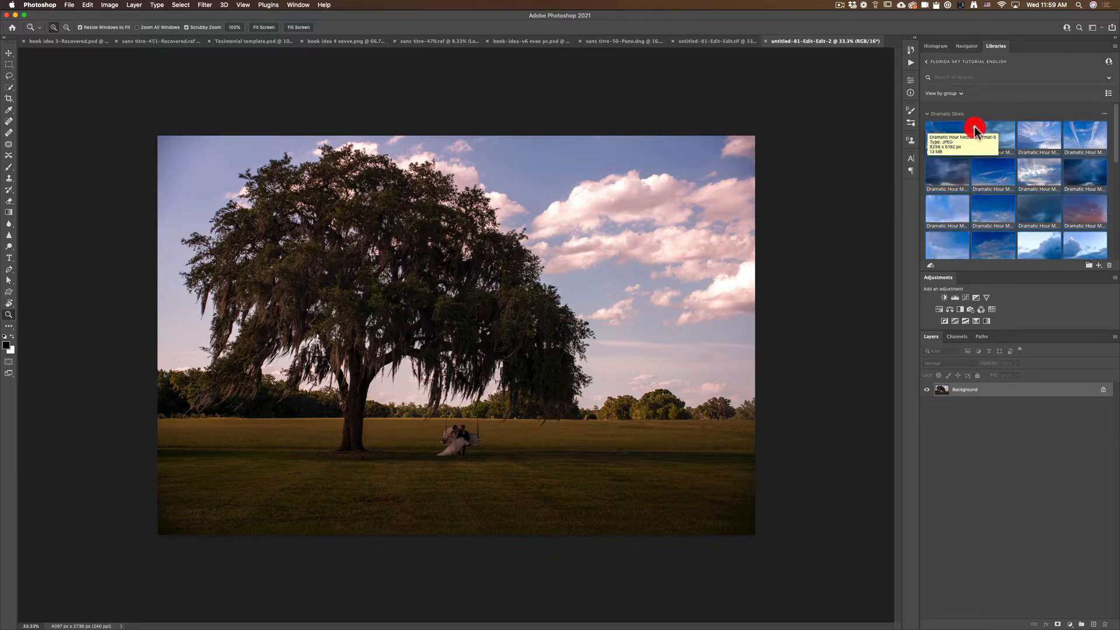
left_click(928, 114)
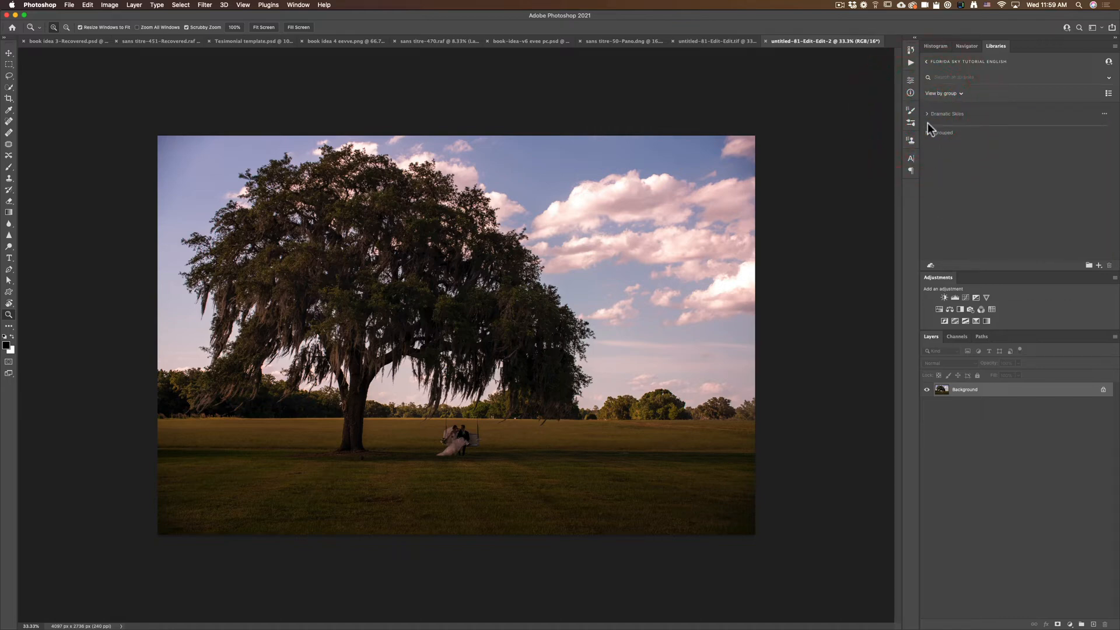
Switch to Finder and add all the JPEGs from the Golden Hour Skies Medium Format folder to the Photoshop library
key("super+Tab")
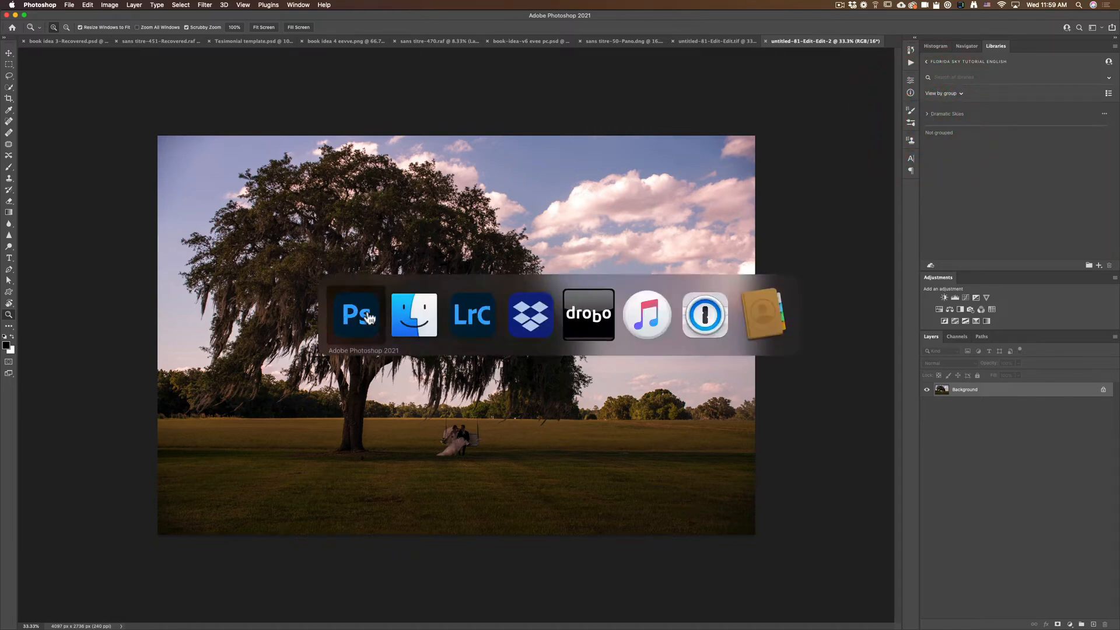
left_click(405, 322)
left_click(55, 144)
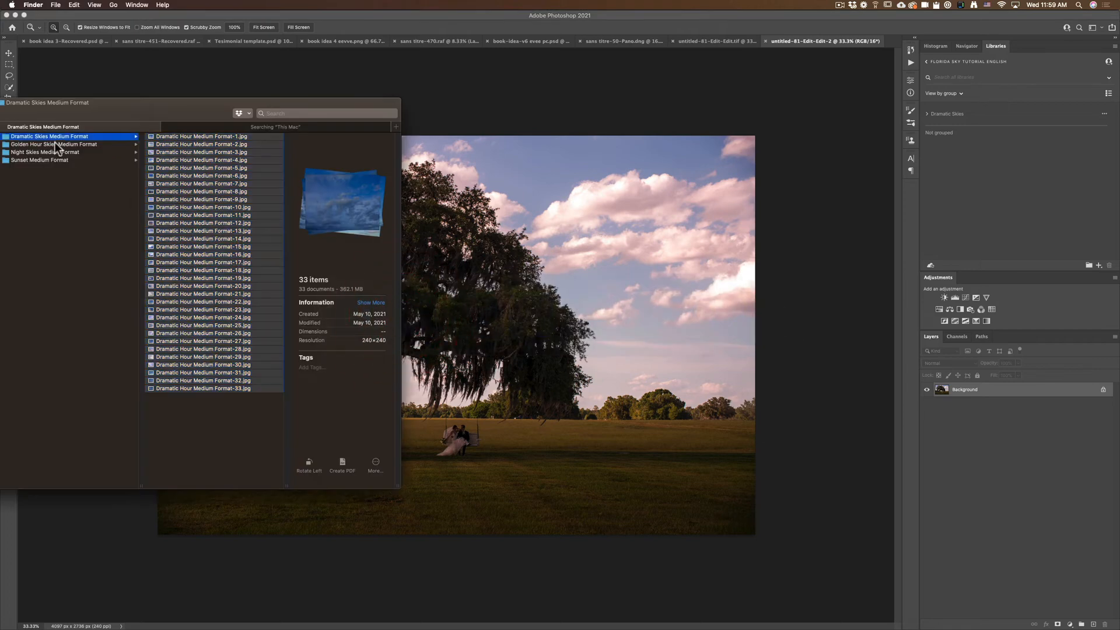
left_click(161, 135)
left_click(200, 247, "shift")
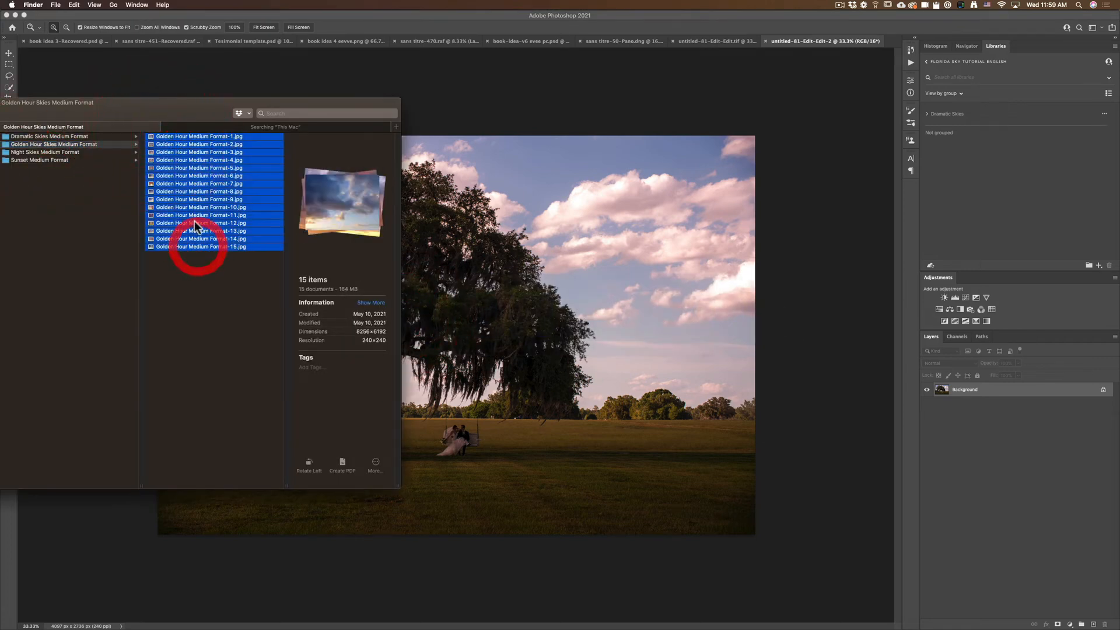
left_click_drag(200, 246, 978, 204)
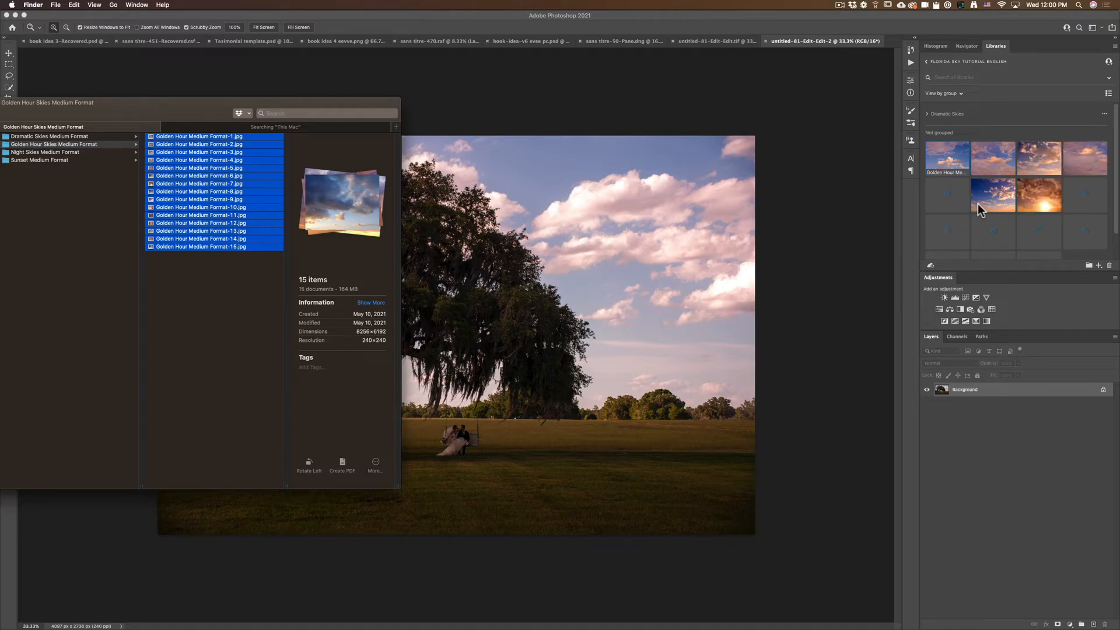
left_click(533, 99)
left_click(446, 327)
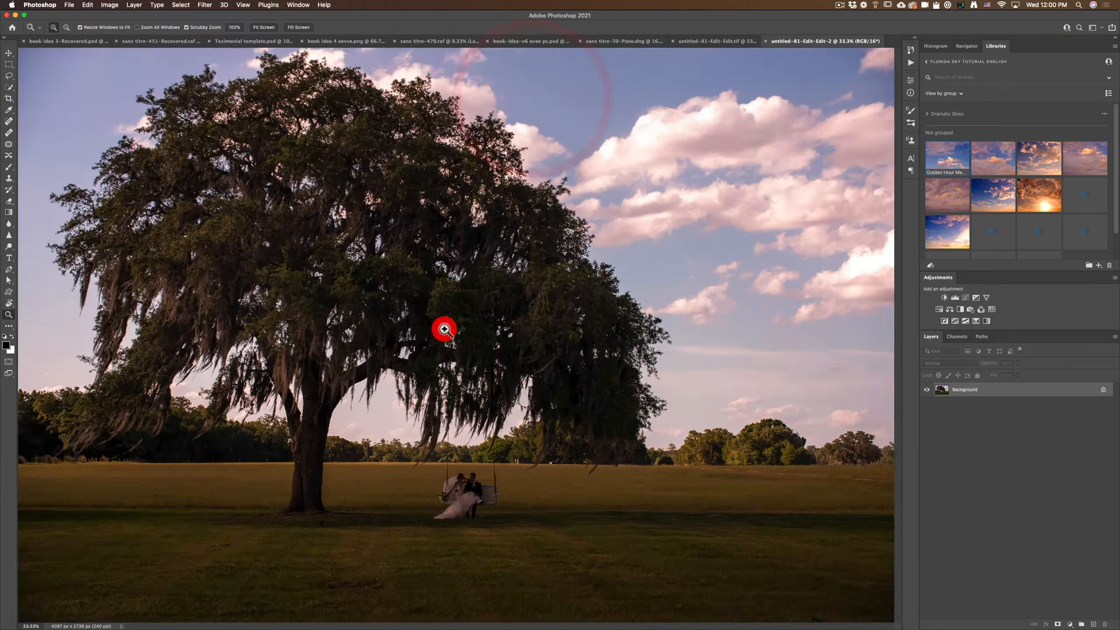
left_click(445, 327)
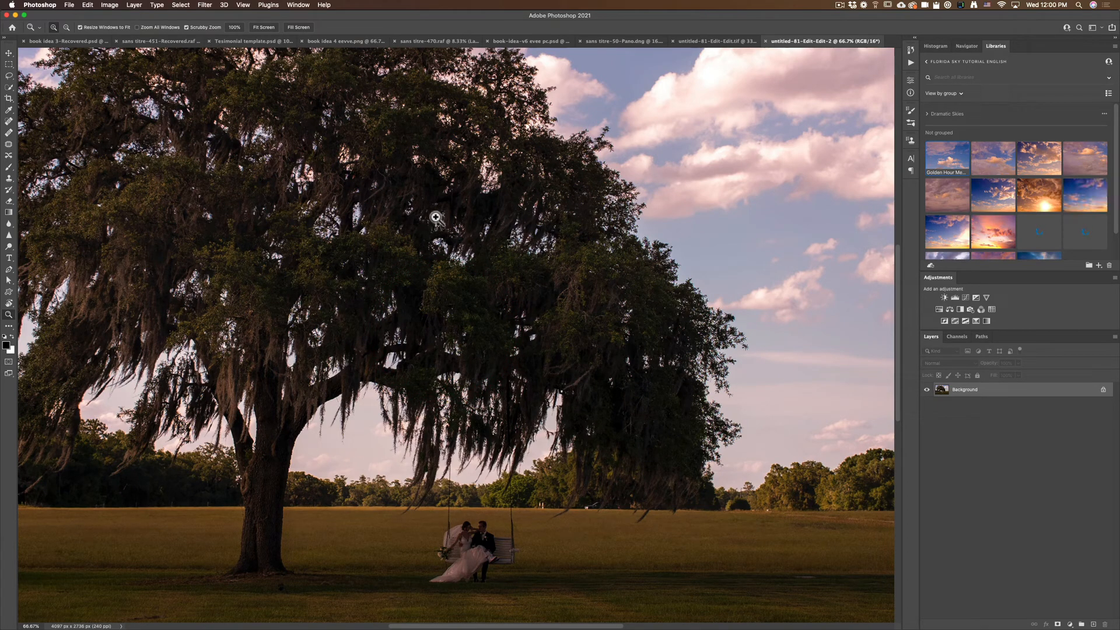
left_click(423, 205, "alt")
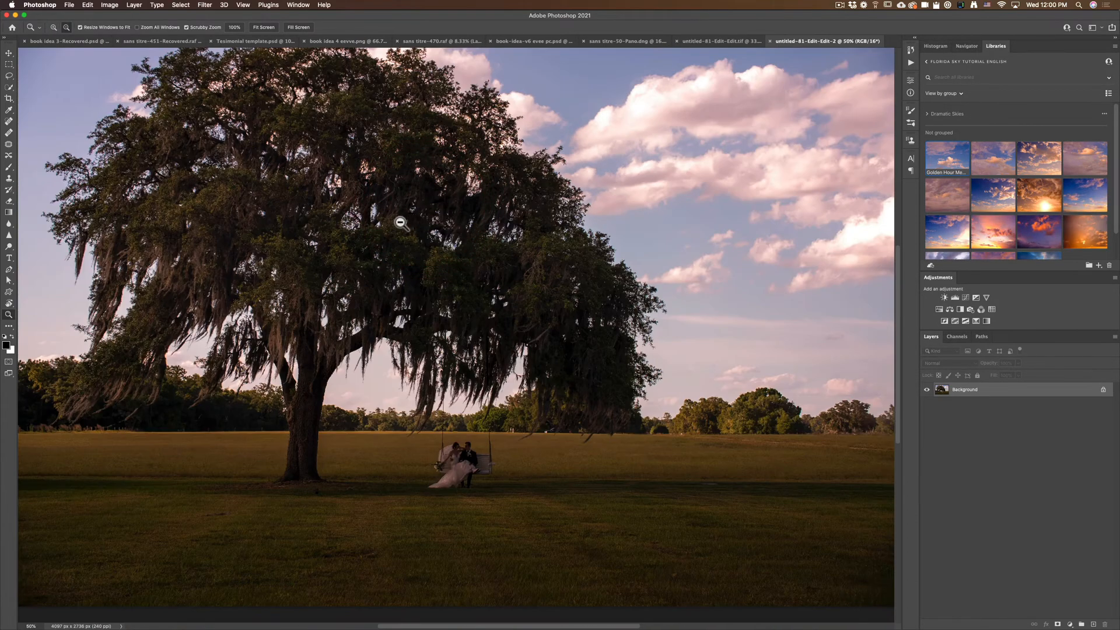
left_click(399, 220, "alt")
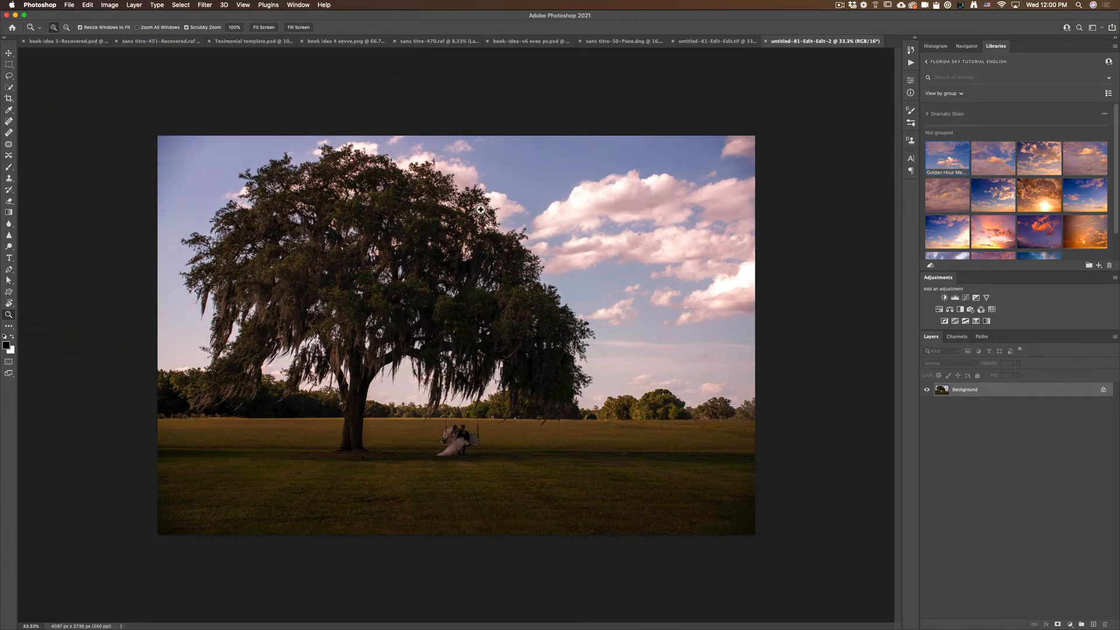
left_click(542, 295)
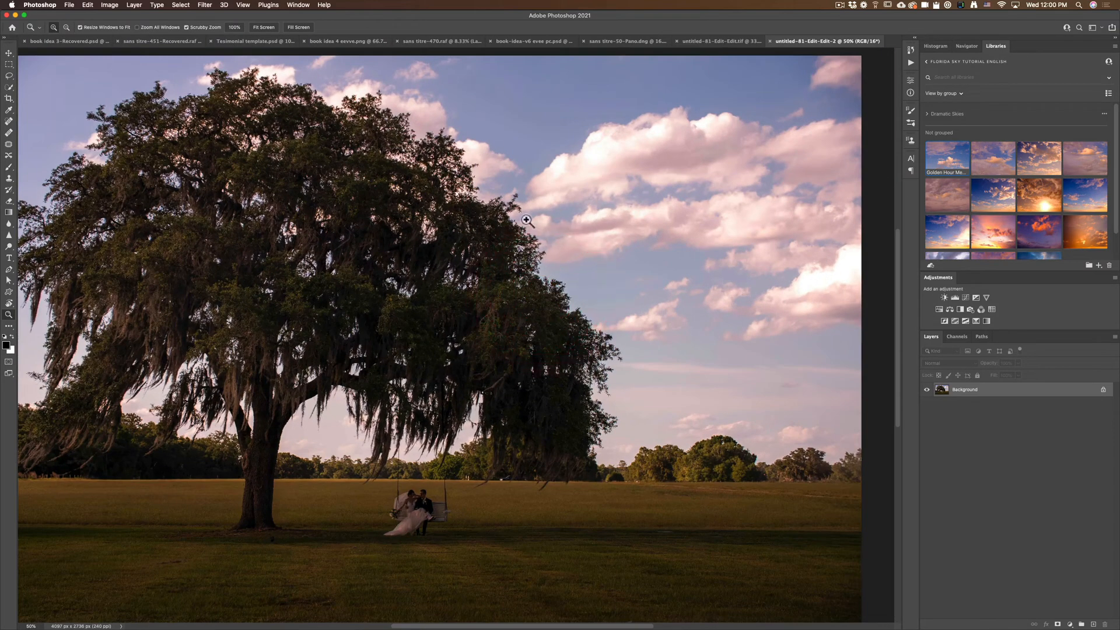
Create a library group named "Golden Hour" and move all the ungrouped Golden Hour Medium Format images into it
left_click(1087, 266)
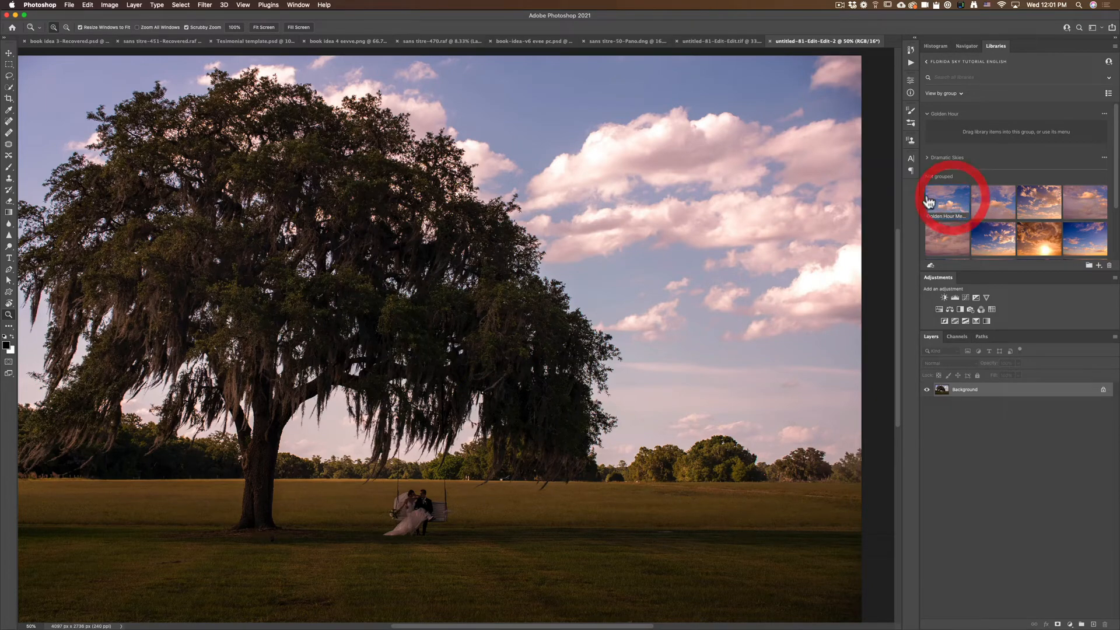
scroll(948, 198, "down", 3)
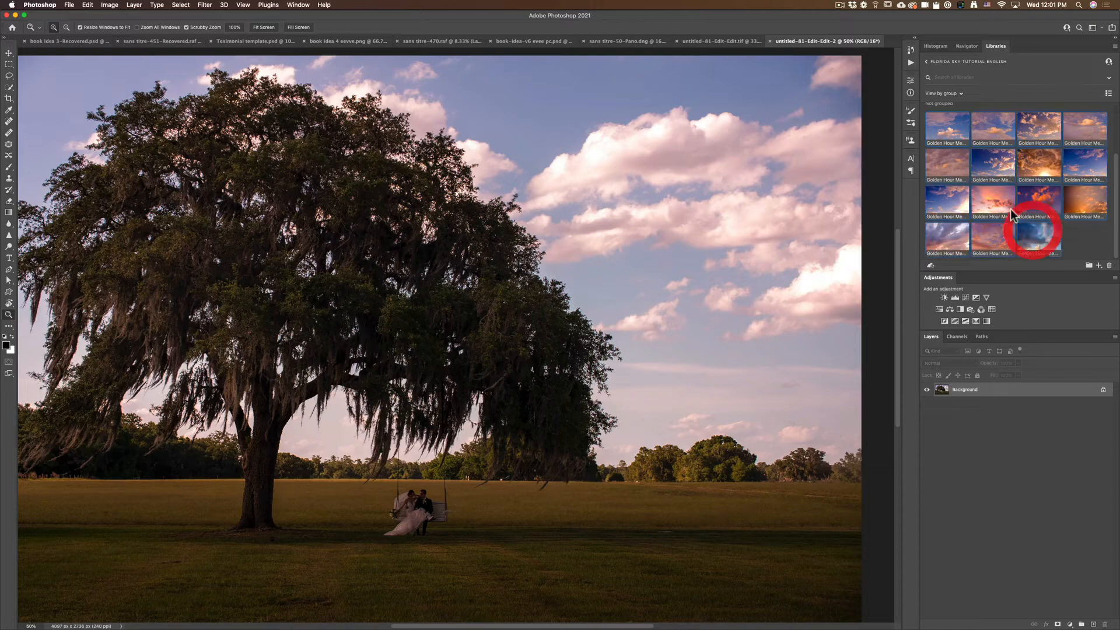
scroll(960, 137, "up", 3)
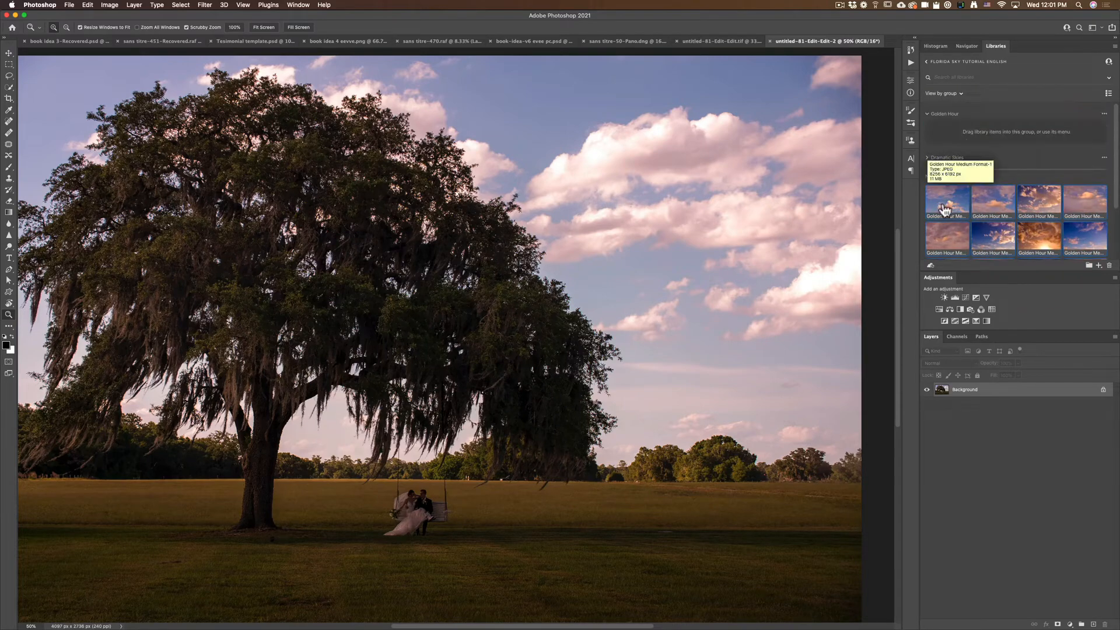
left_click_drag(942, 208, 967, 126)
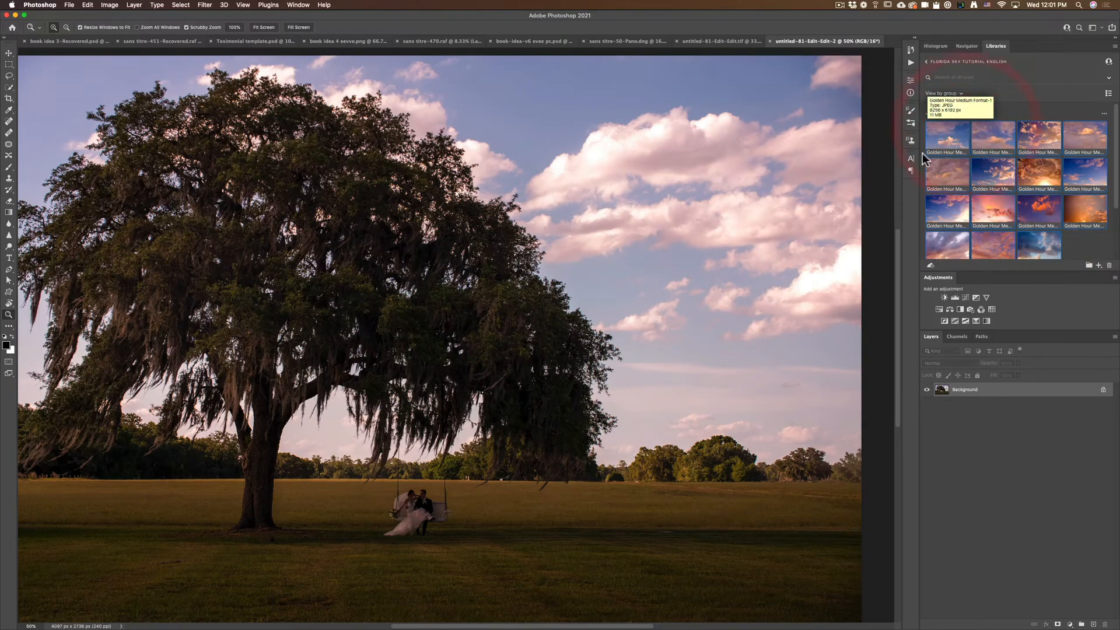
Collapse the Golden Hour group in the library
key("super+Tab")
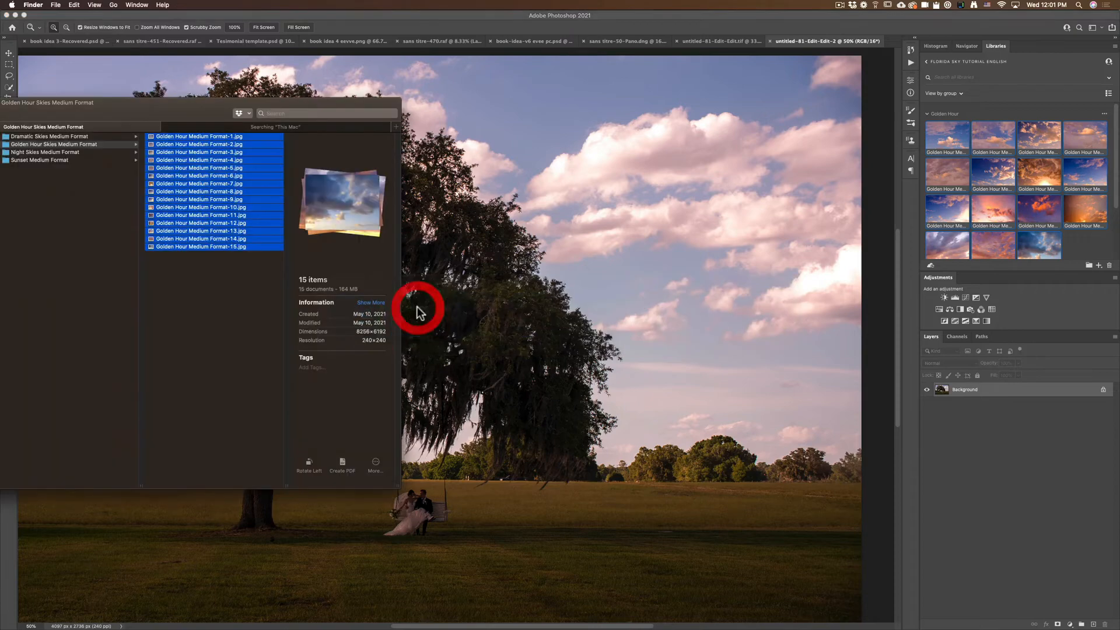
left_click(926, 113)
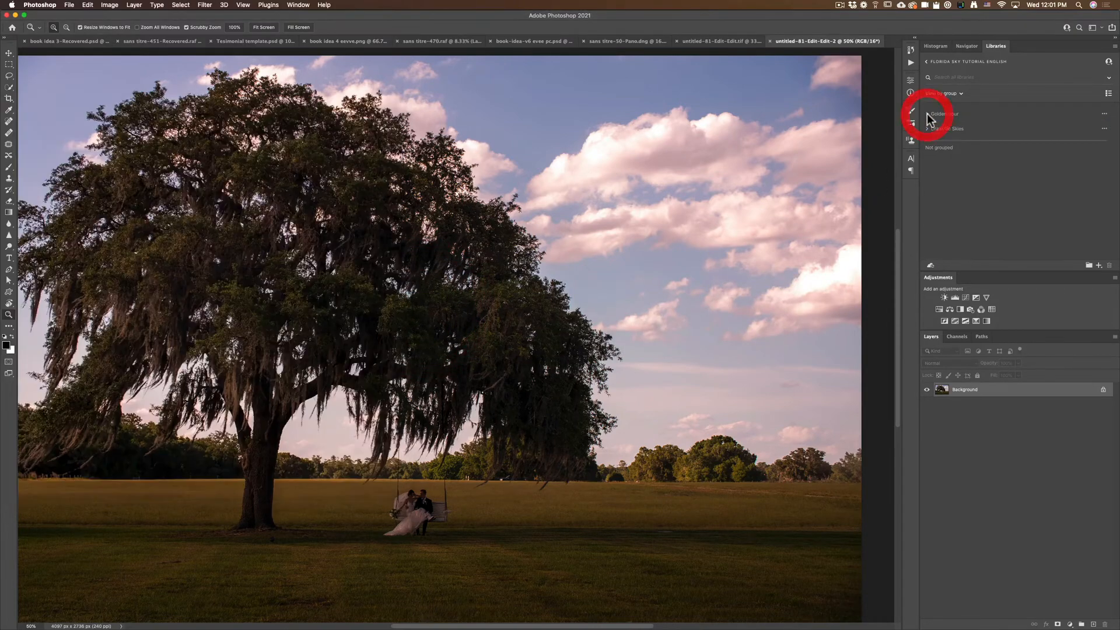
left_click(926, 114)
left_click(927, 114)
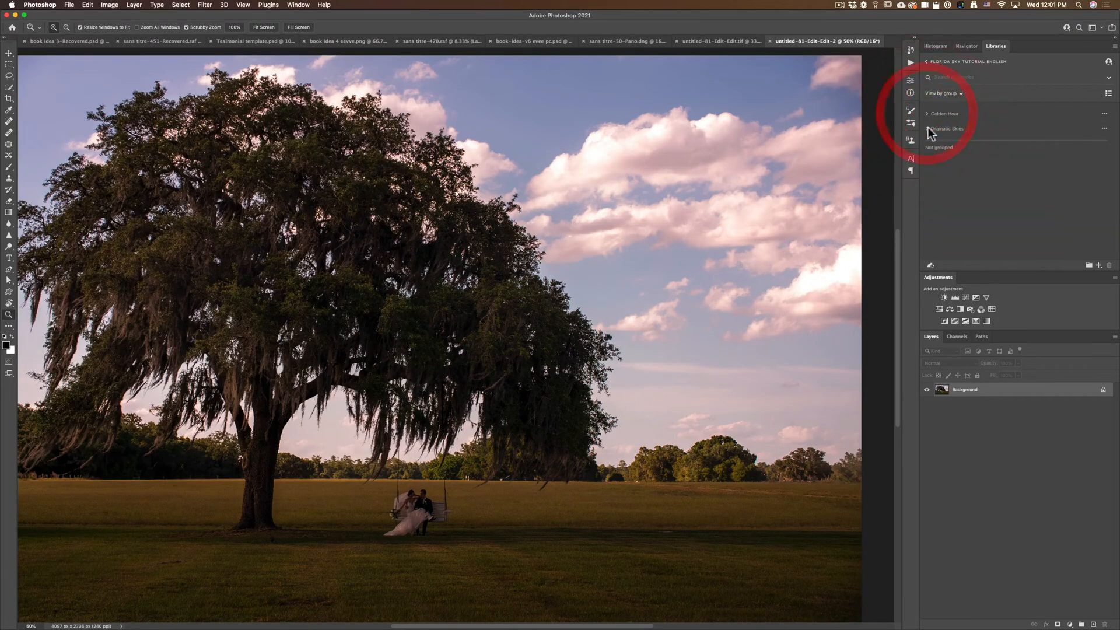
left_click(927, 115)
left_click(927, 115)
Switch to Finder and add all the JPEGs from the Night Skies Medium Format folder to the Photoshop library
key("super+Tab")
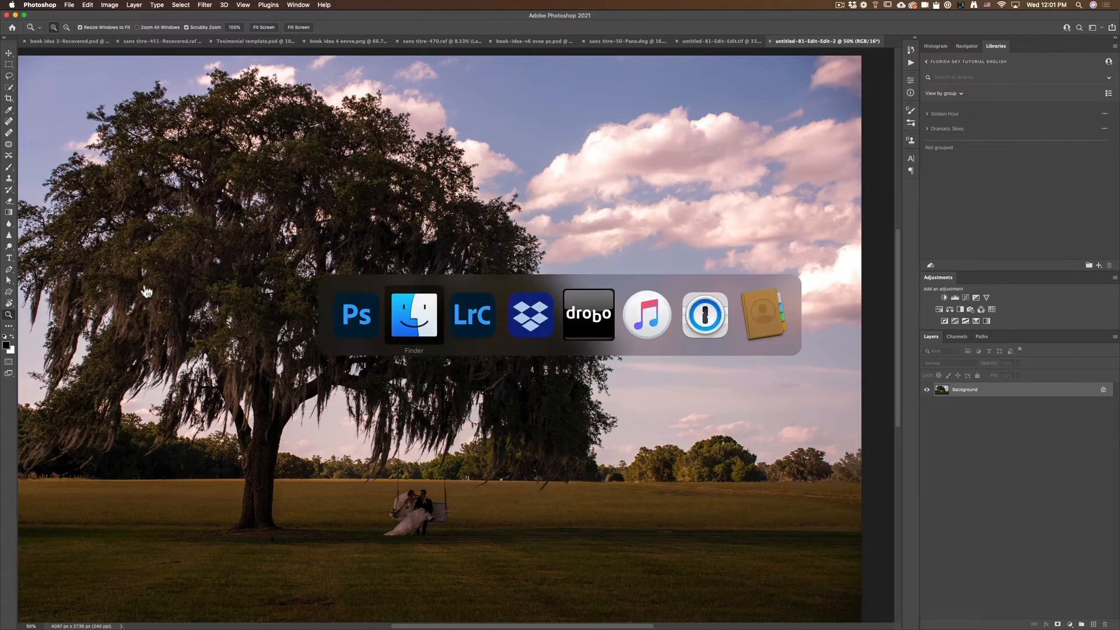
left_click(411, 311)
left_click(35, 151)
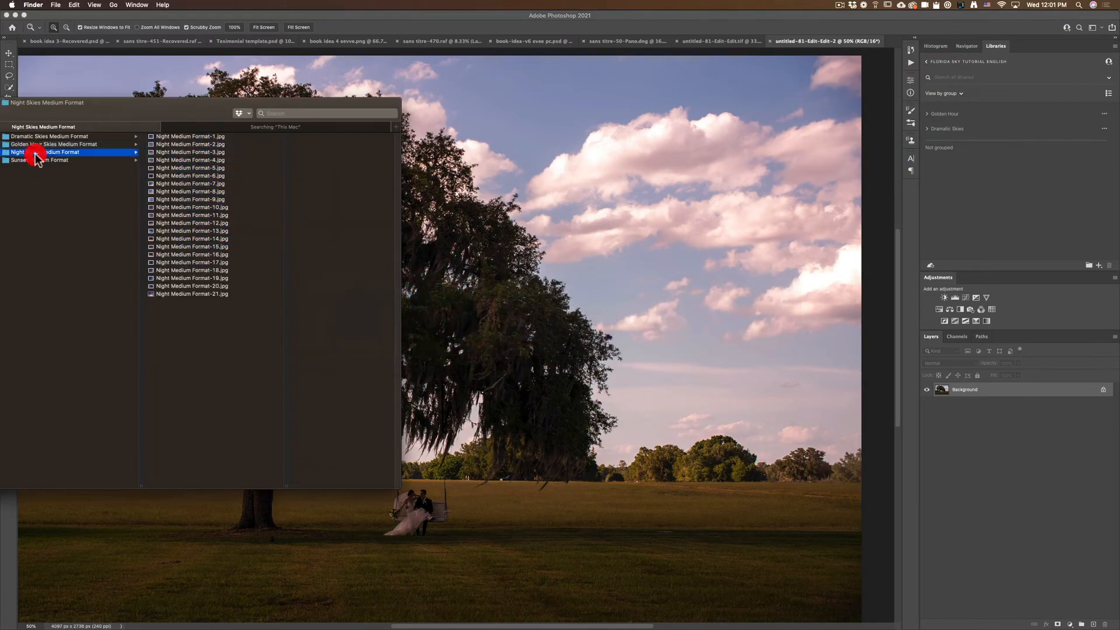
left_click(194, 137)
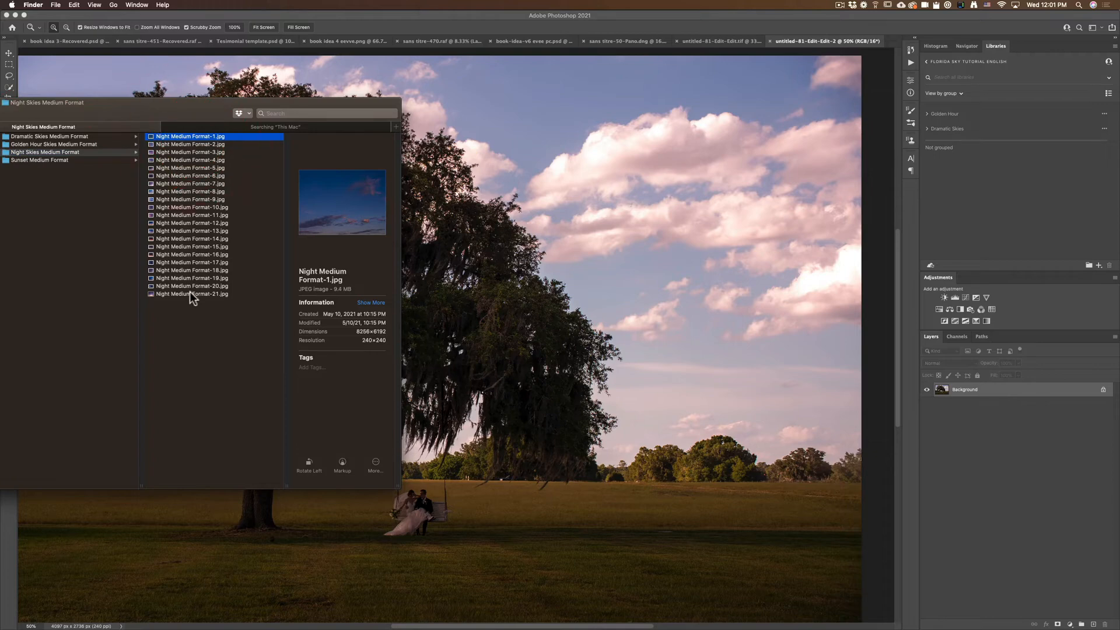
left_click(190, 293, "shift")
left_click_drag(192, 258, 998, 217)
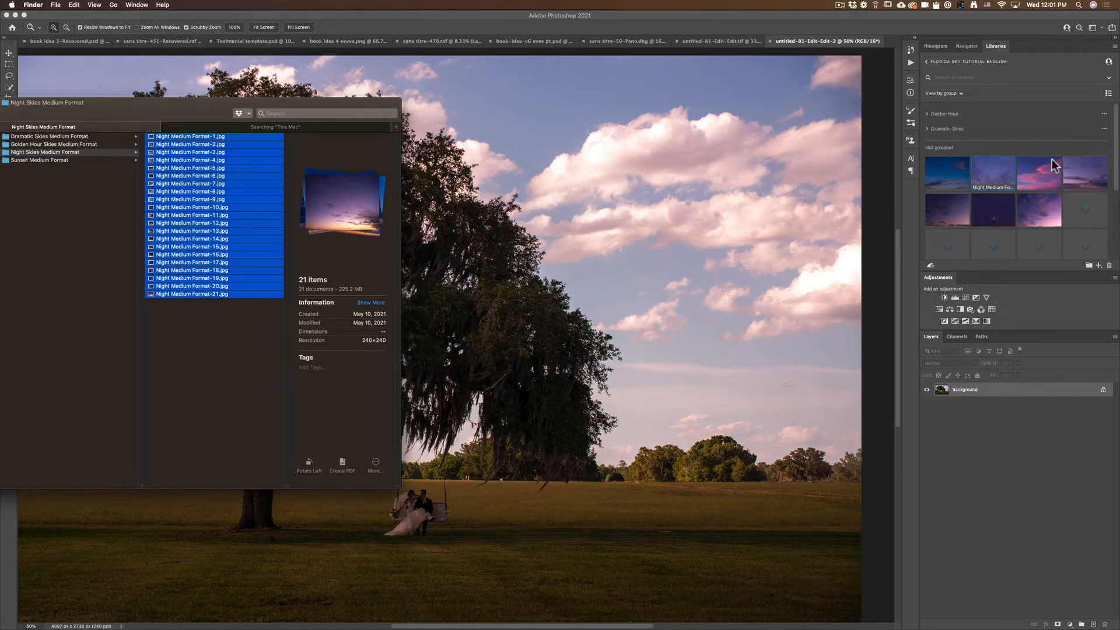
Return to Photoshop and create a library group named "Night Skies"
left_click(929, 178)
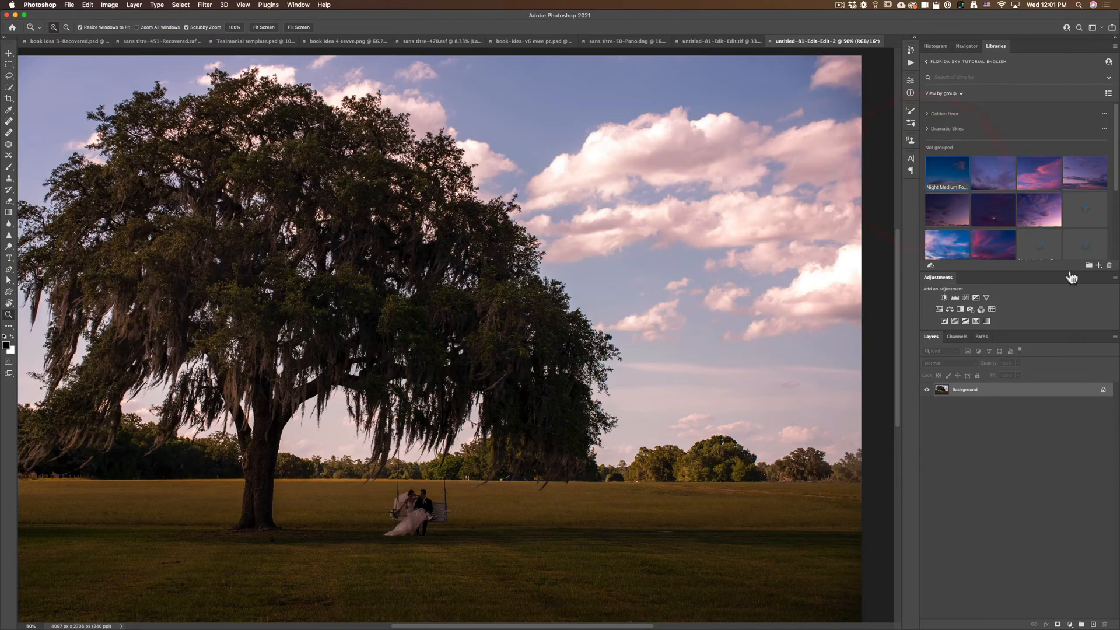
left_click(1089, 265)
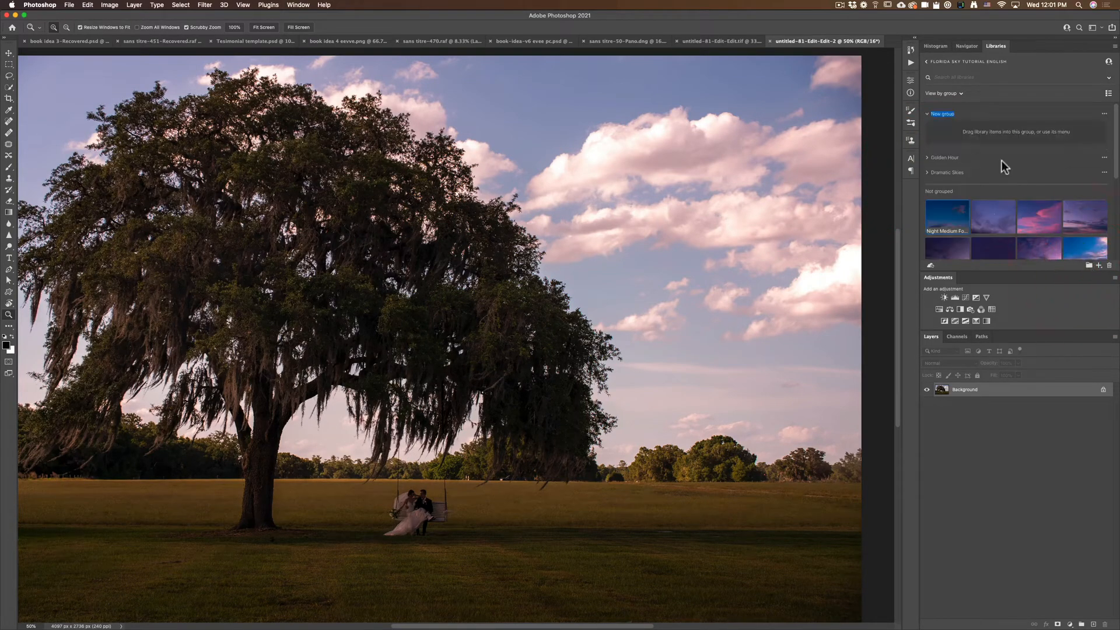
type("Night Skies")
key("Return")
Move all the ungrouped Night Medium Format images into the Night Skies group and collapse the group
left_click(960, 212)
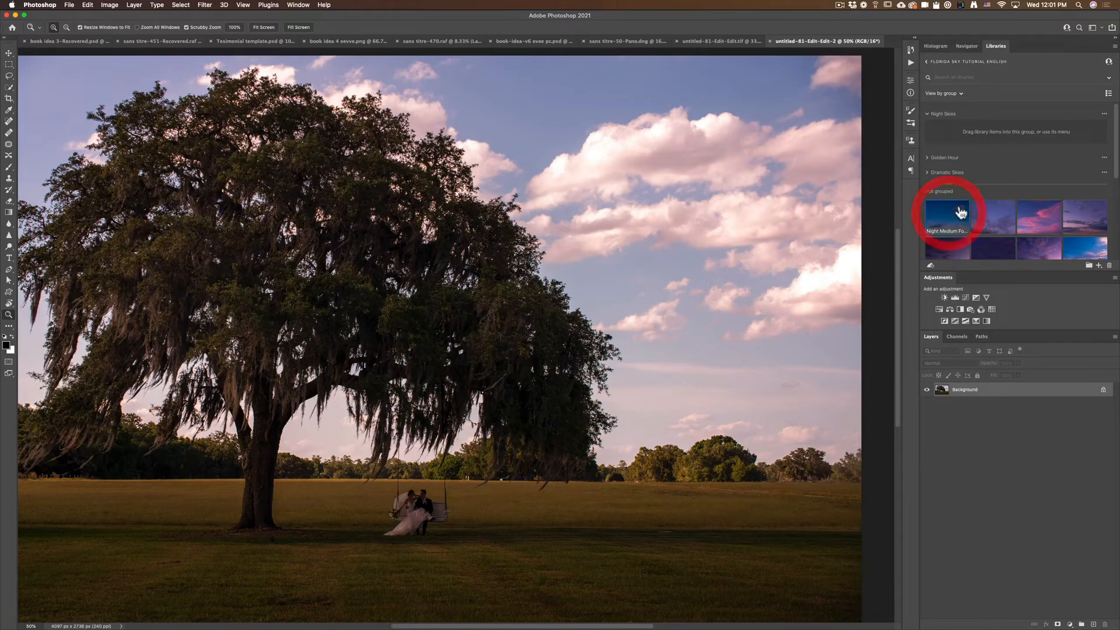
scroll(962, 214, "down", 10)
left_click(958, 228, "shift")
scroll(968, 204, "up", 8)
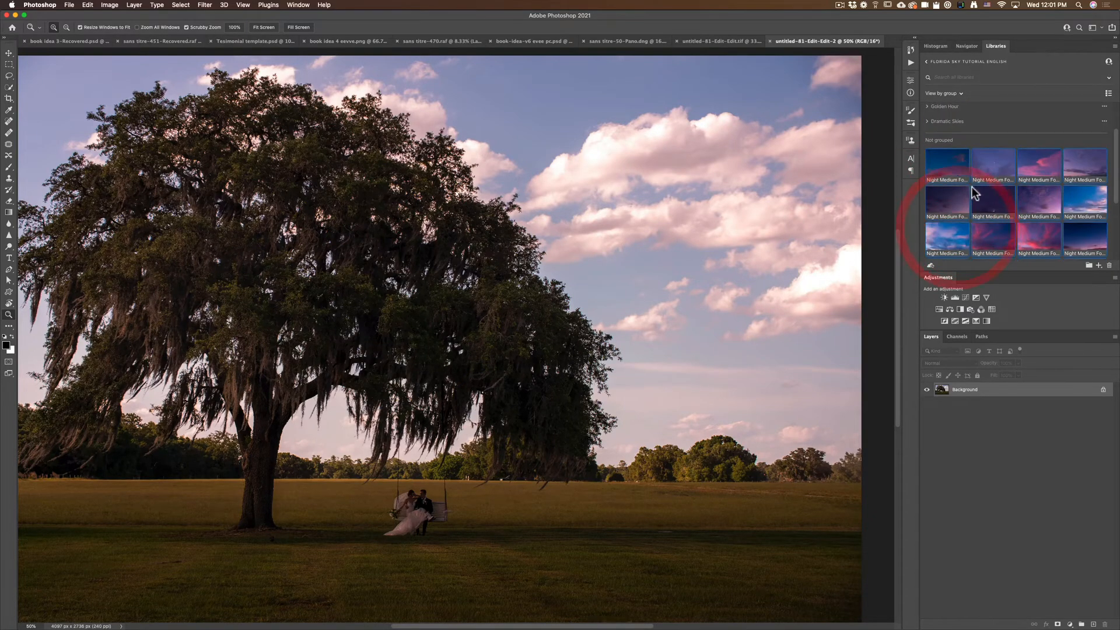
left_click_drag(948, 171, 966, 150)
scroll(969, 119, "up", 3)
left_click_drag(948, 213, 971, 124)
left_click(928, 109)
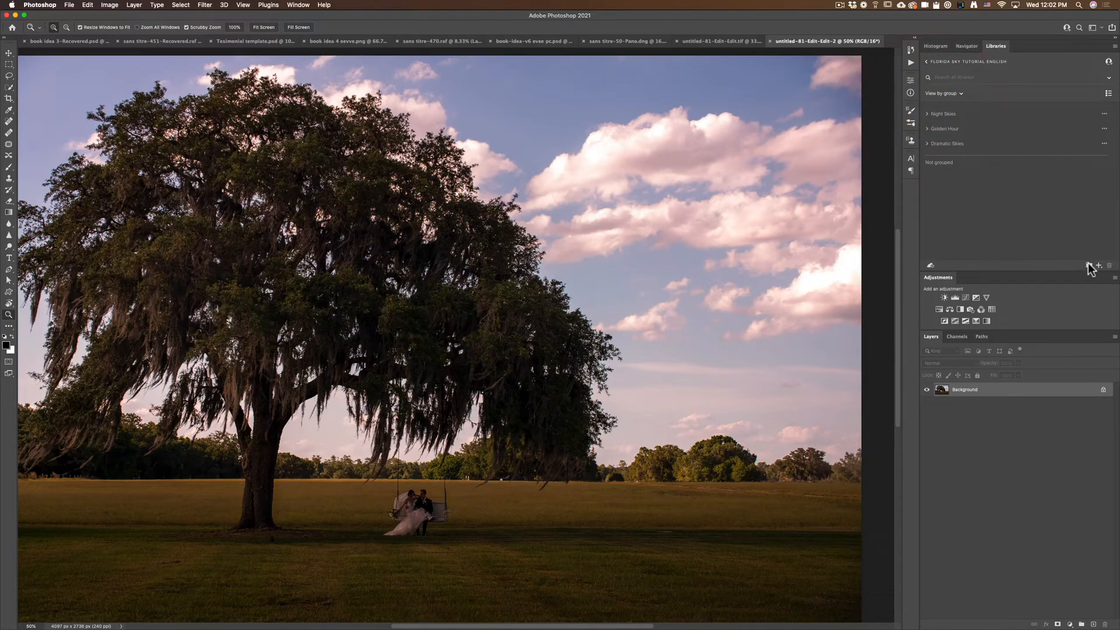
Create a library group named "Sunset Skies" and add all the JPEGs from Finder's Sunset Medium Format folder to it
left_click(1089, 266)
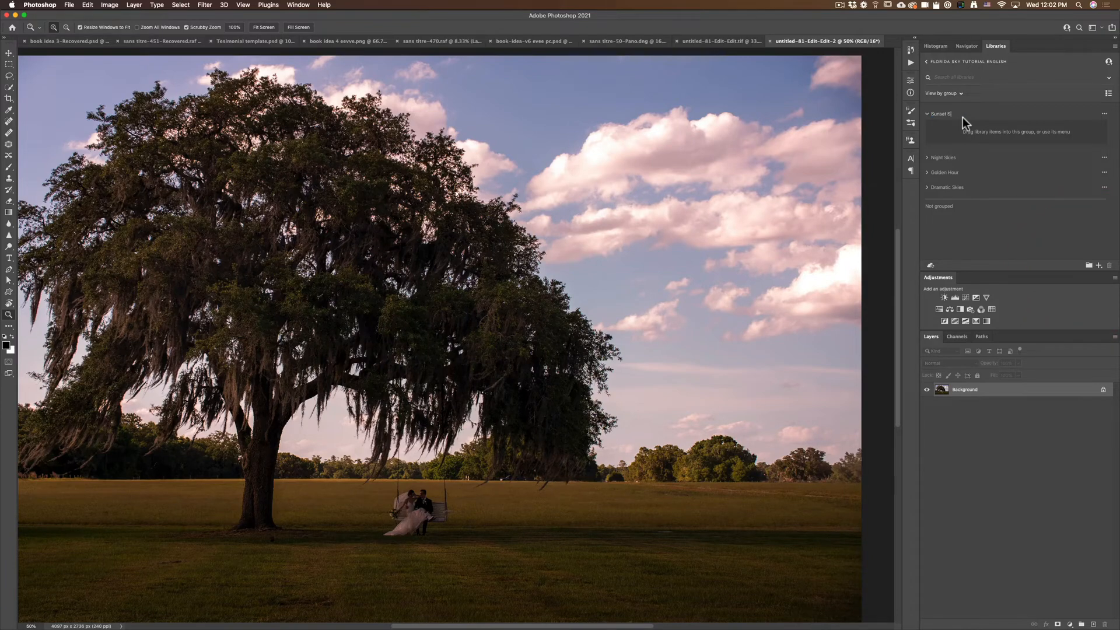
key("Return")
key("super+Tab")
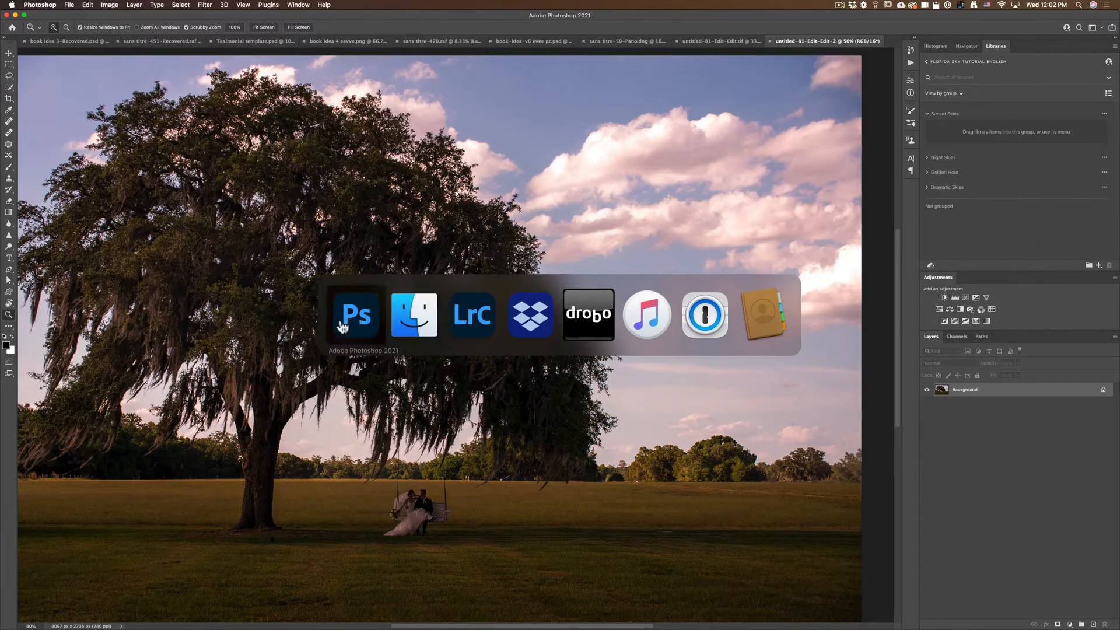
left_click(399, 326)
left_click(42, 157)
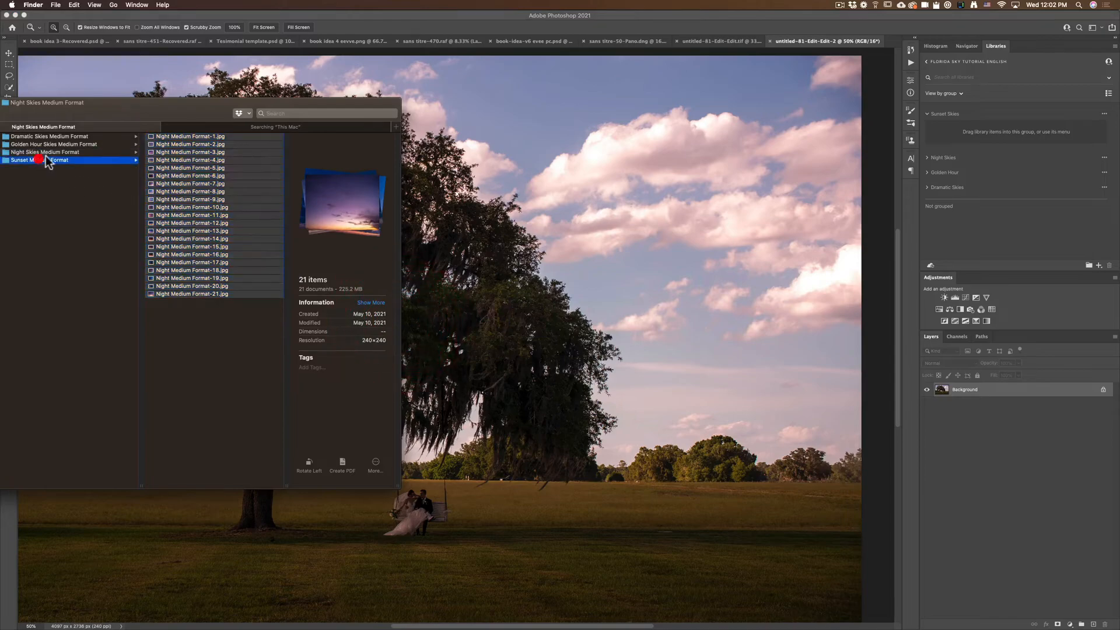
left_click(180, 136)
left_click(197, 451, "shift")
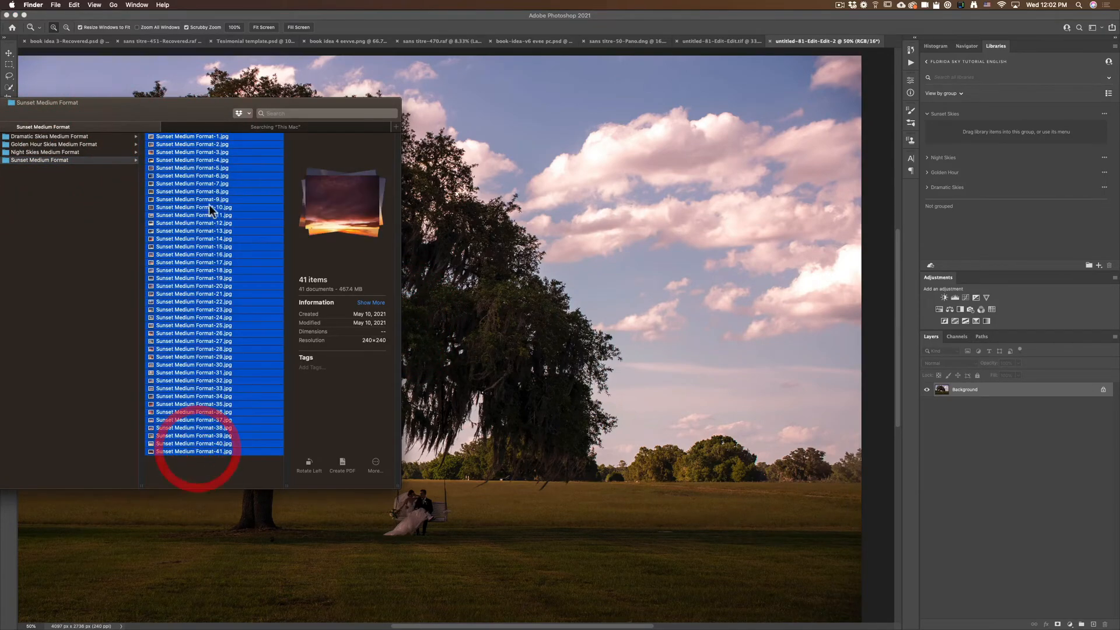
left_click_drag(367, 190, 1053, 126)
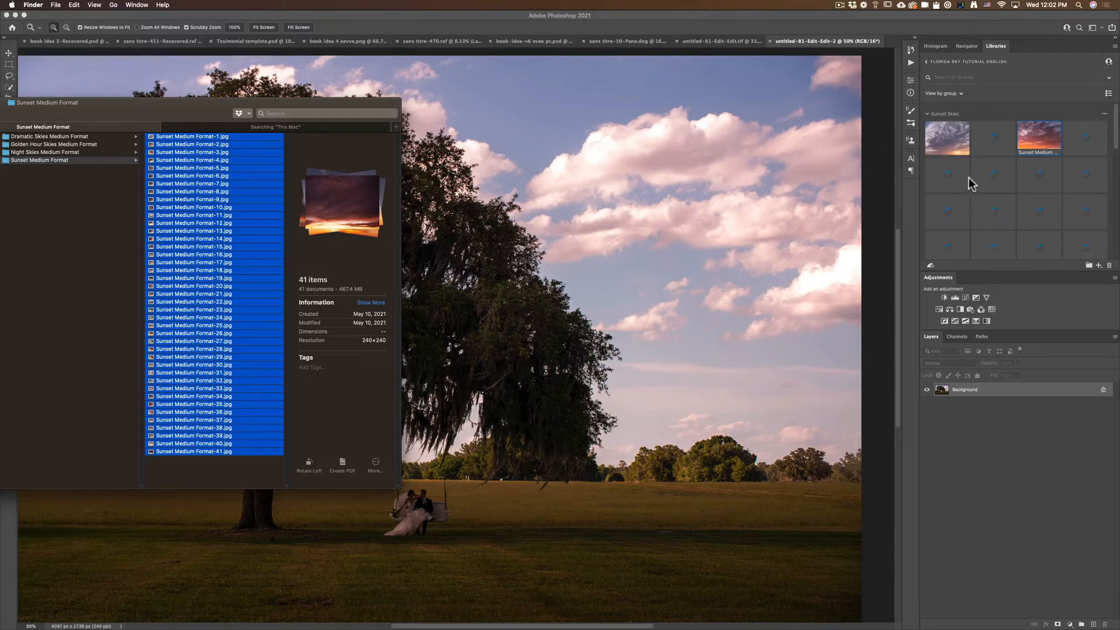
Return to Photoshop and start Sky Replacement on the wedding photo
left_click(642, 287)
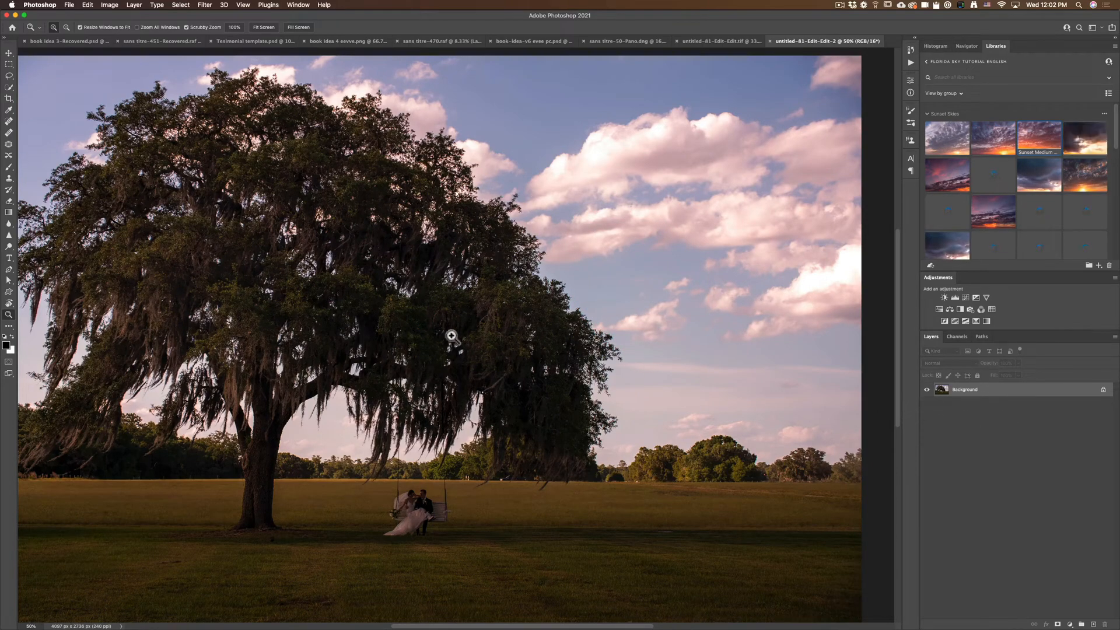
left_click(404, 339, "alt")
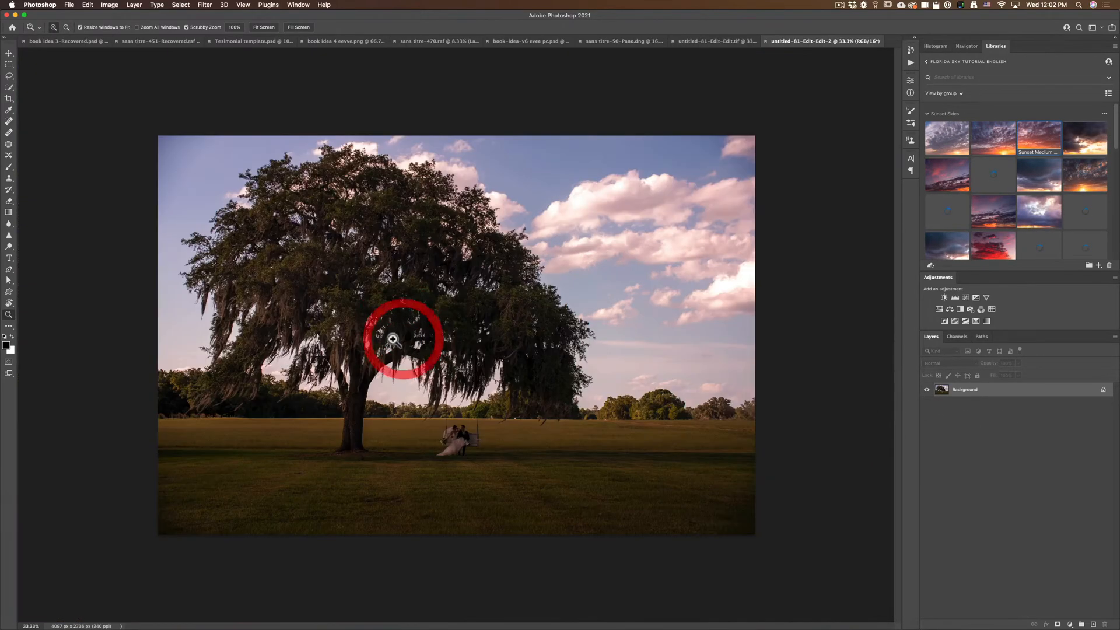
left_click(69, 6)
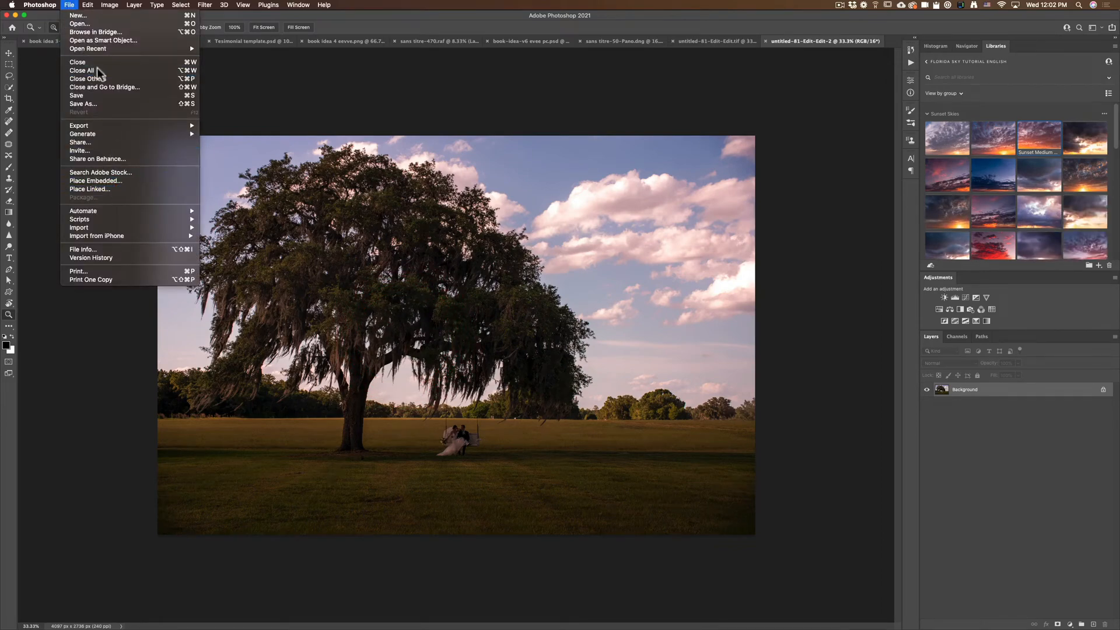
mouse_move(92, 6)
left_click(130, 233)
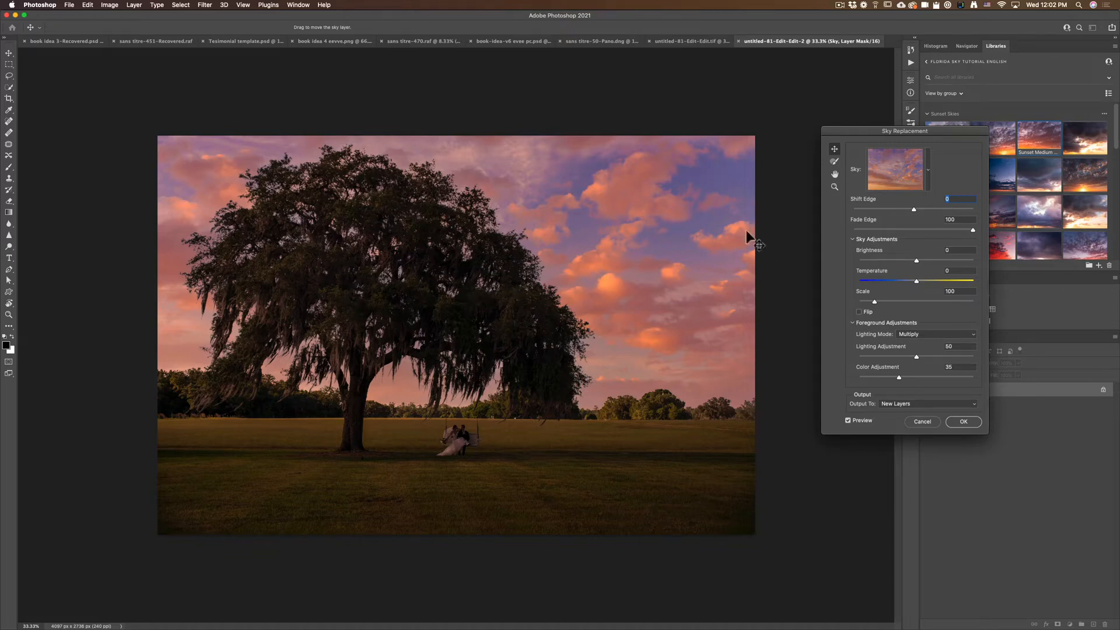
Examine at 100% how the replacement sky blends around the tree's branches, hanging moss, trunk and the horizon
left_click(834, 187)
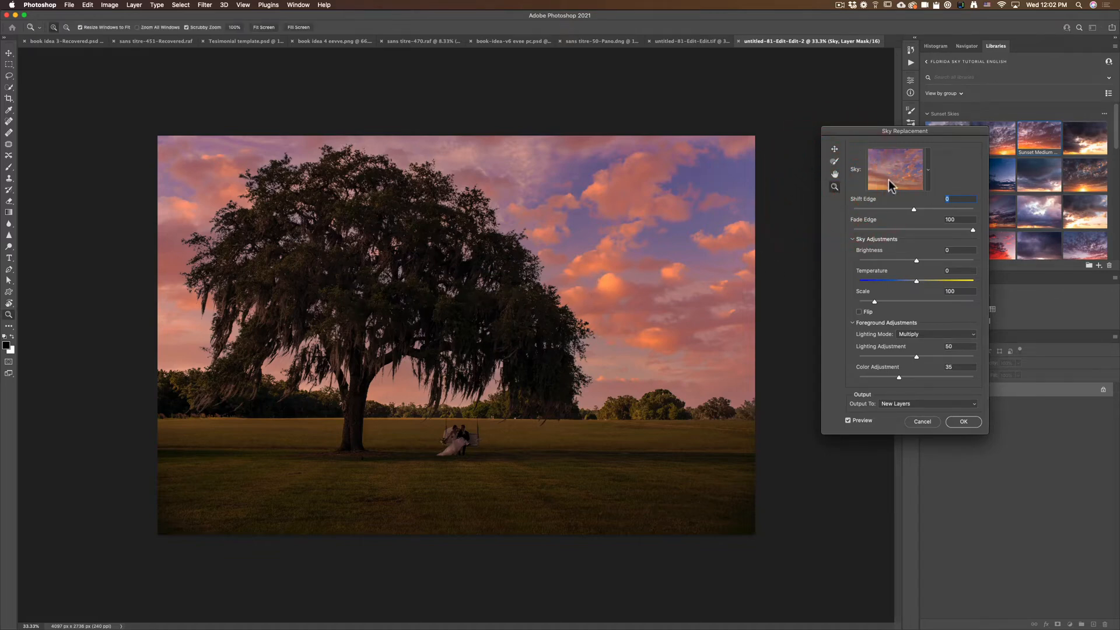
left_click(834, 187)
left_click(435, 293)
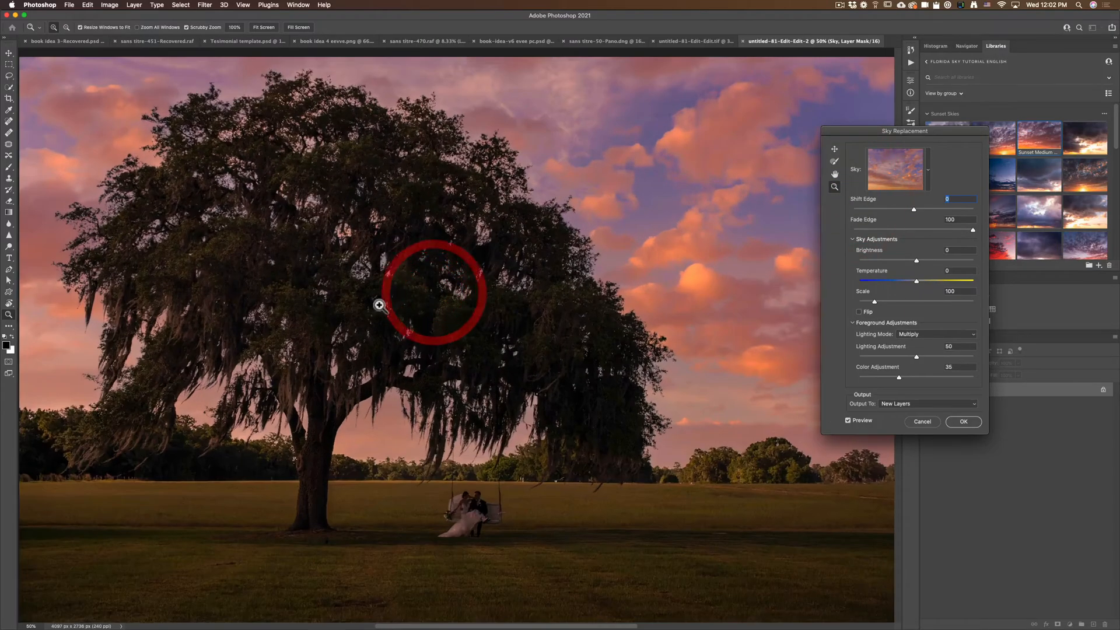
left_click(379, 305)
left_click(400, 325)
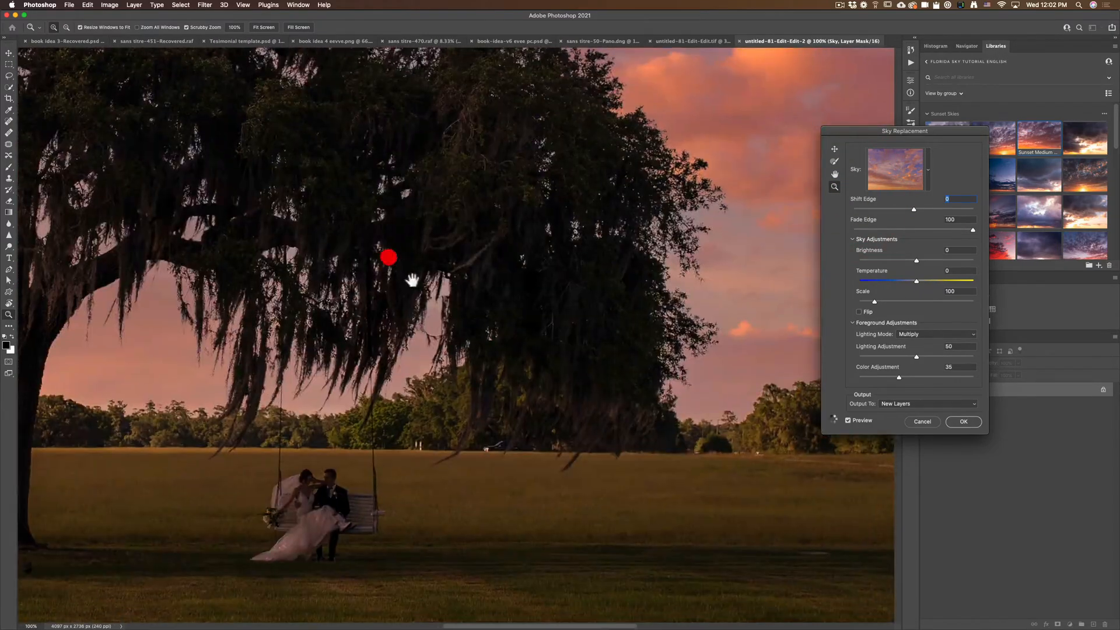
left_click_drag(412, 281, 545, 412)
left_click_drag(627, 268, 697, 394)
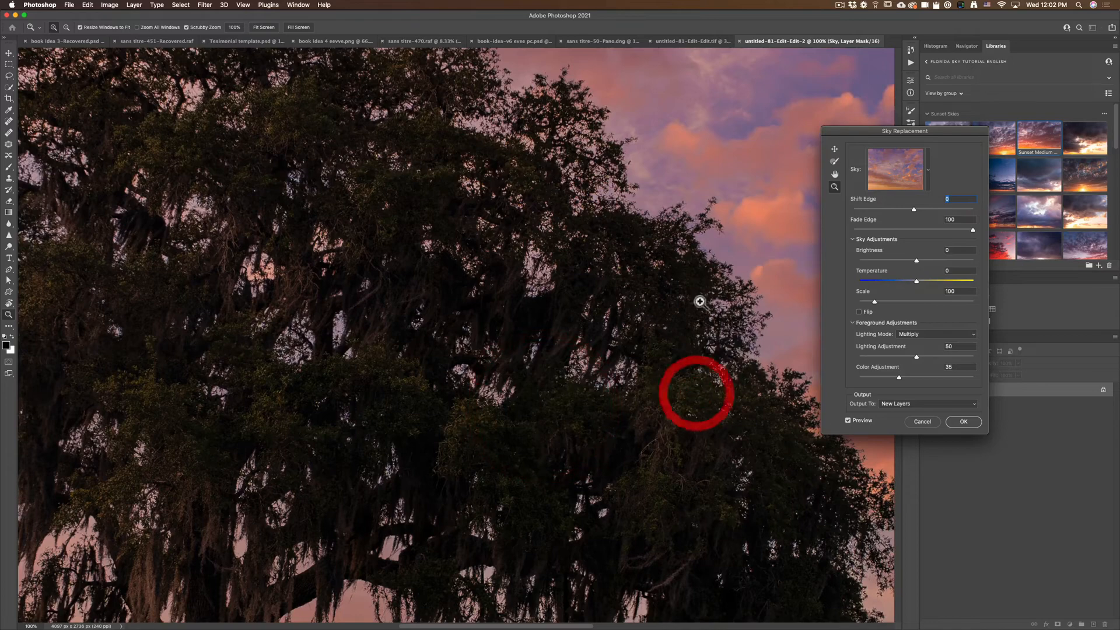
left_click_drag(487, 162, 805, 374)
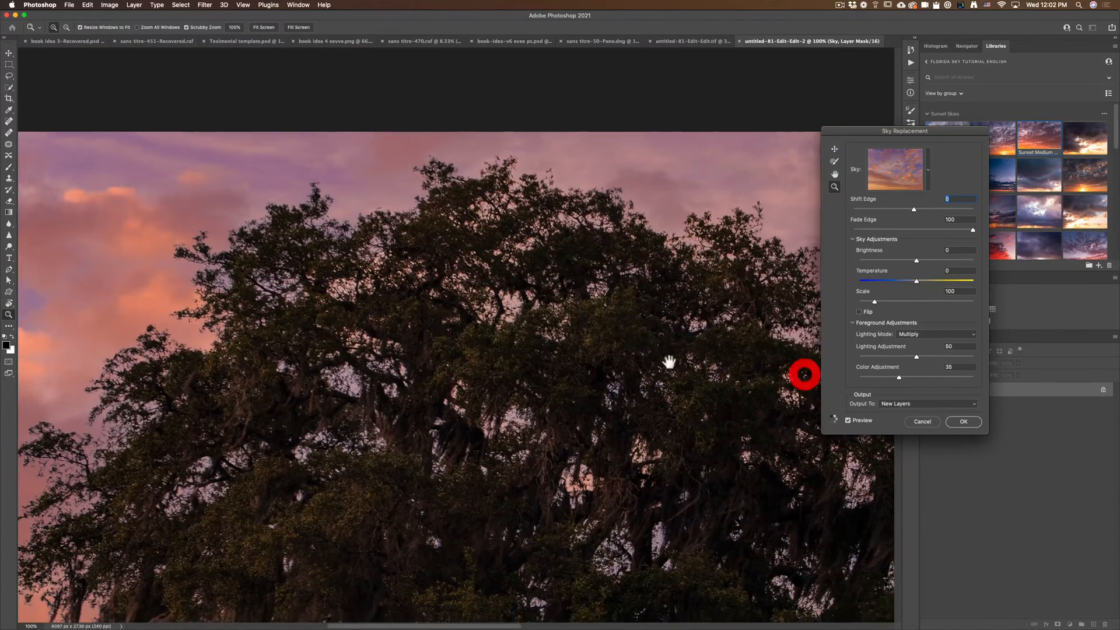
left_click_drag(409, 478, 552, 253)
left_click_drag(439, 443, 486, 363)
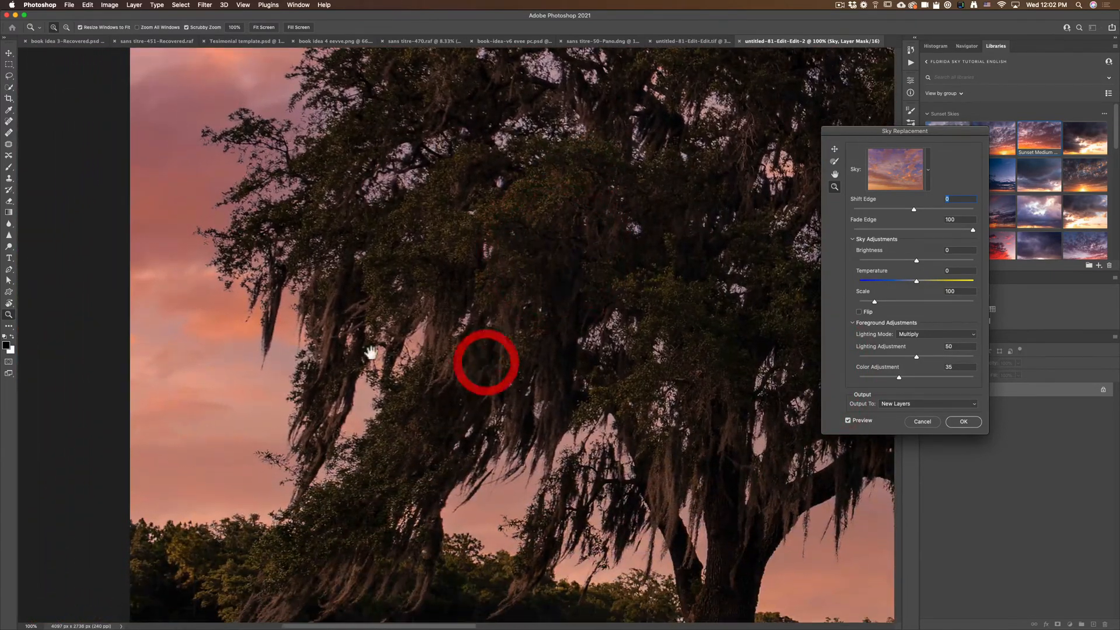
left_click_drag(655, 499, 400, 347)
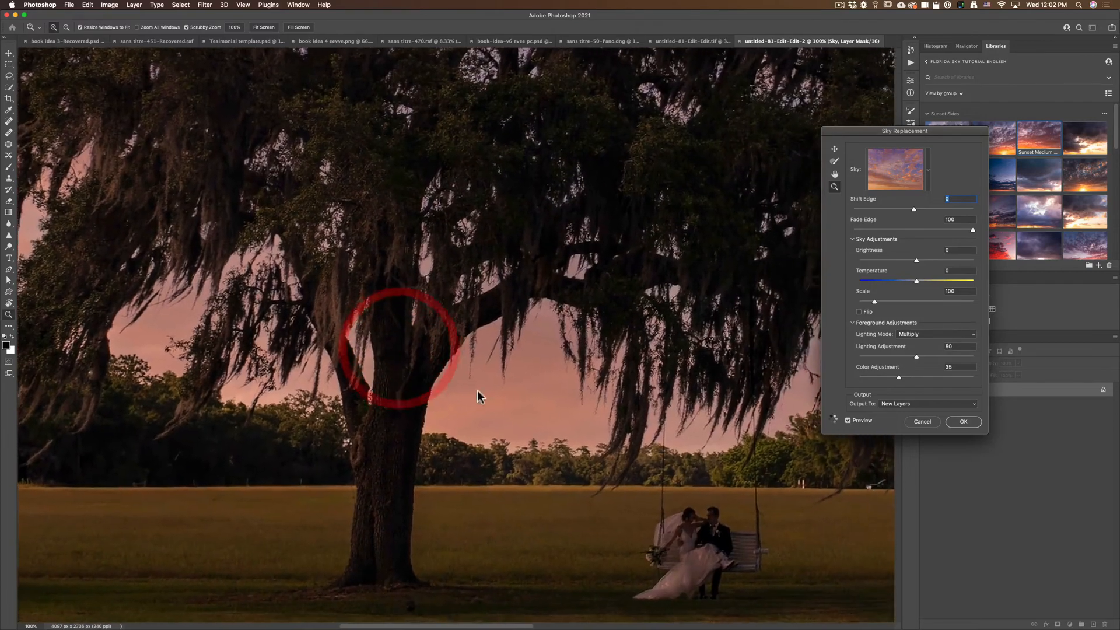
left_click_drag(733, 332, 472, 404)
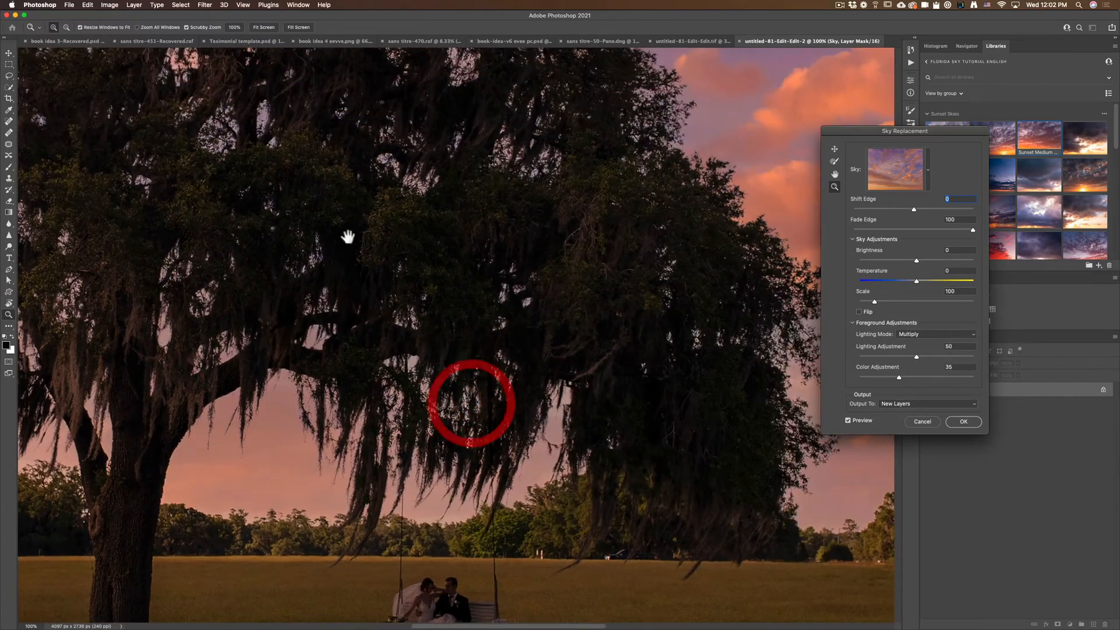
left_click(349, 236)
left_click(365, 250, "alt")
left_click(365, 250, "alt")
left_click(266, 231, "alt")
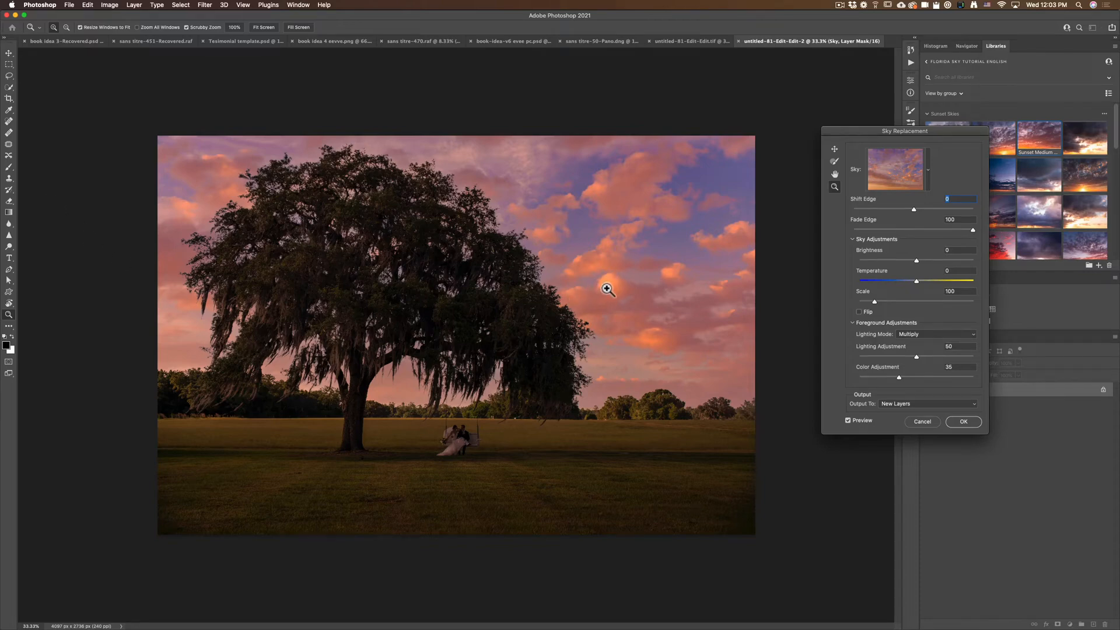
In the sky presets, create a new group named "Golden Hour Medium Format"
left_click(910, 175)
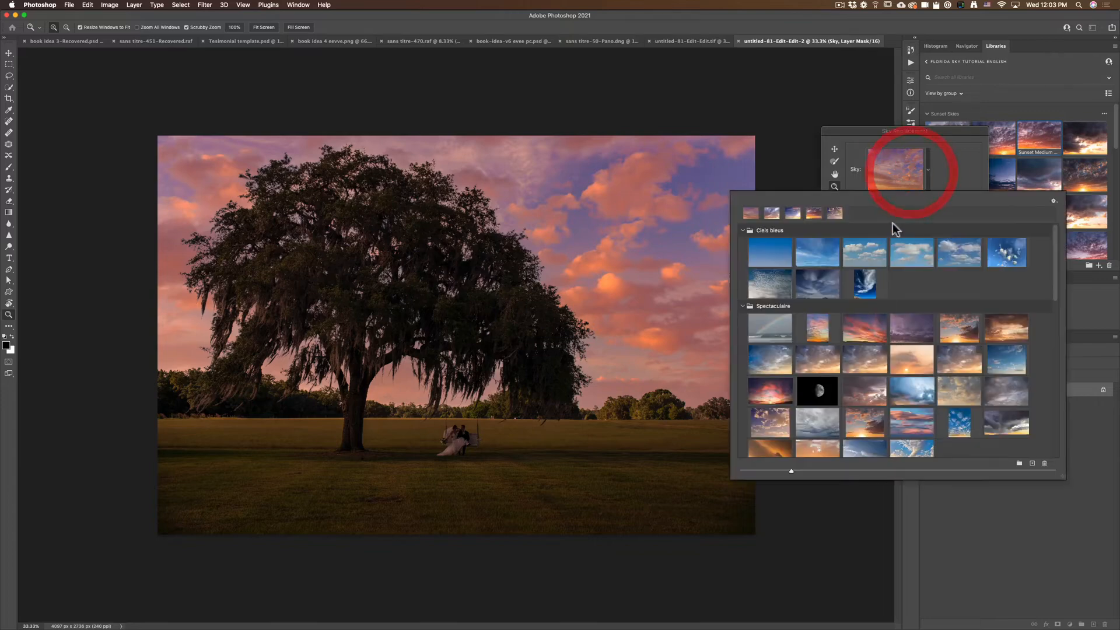
left_click_drag(1055, 285, 1059, 418)
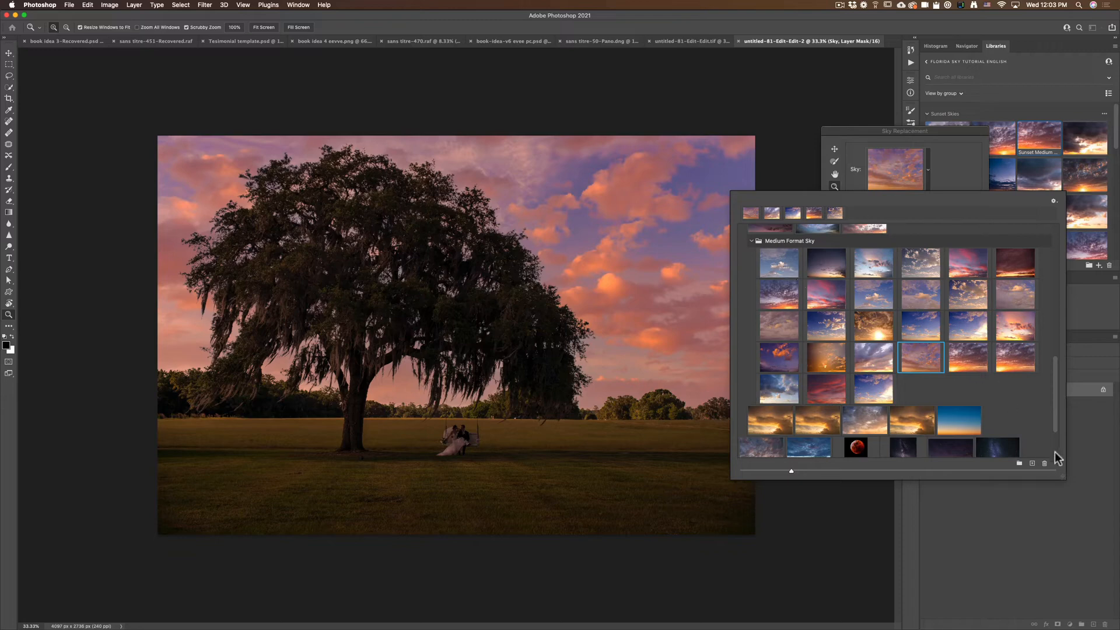
left_click_drag(1055, 415, 1060, 442)
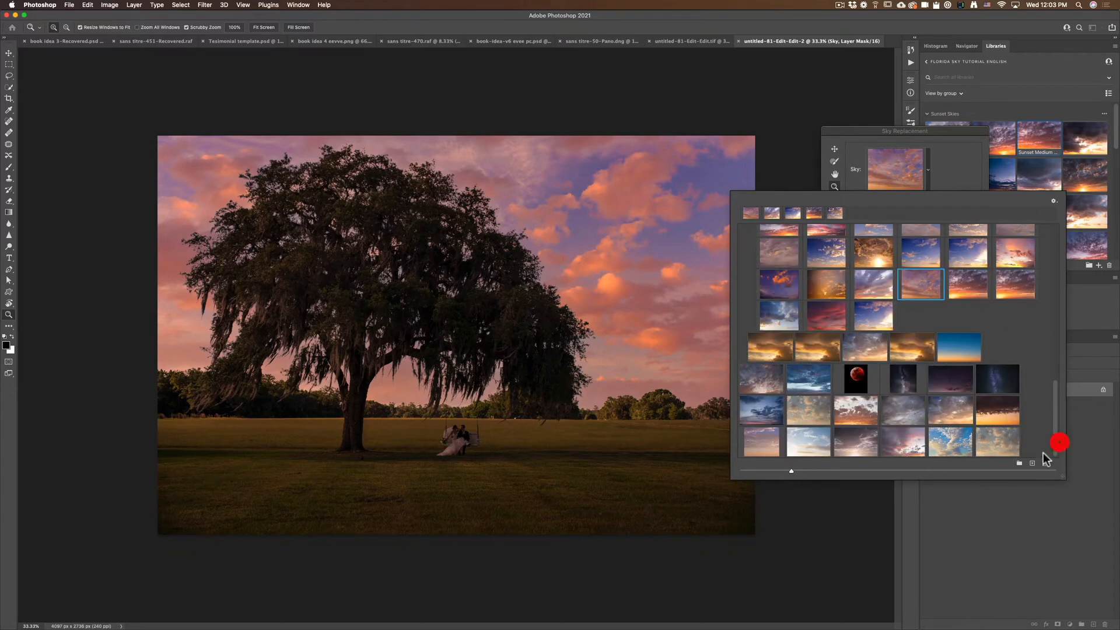
left_click(1019, 465)
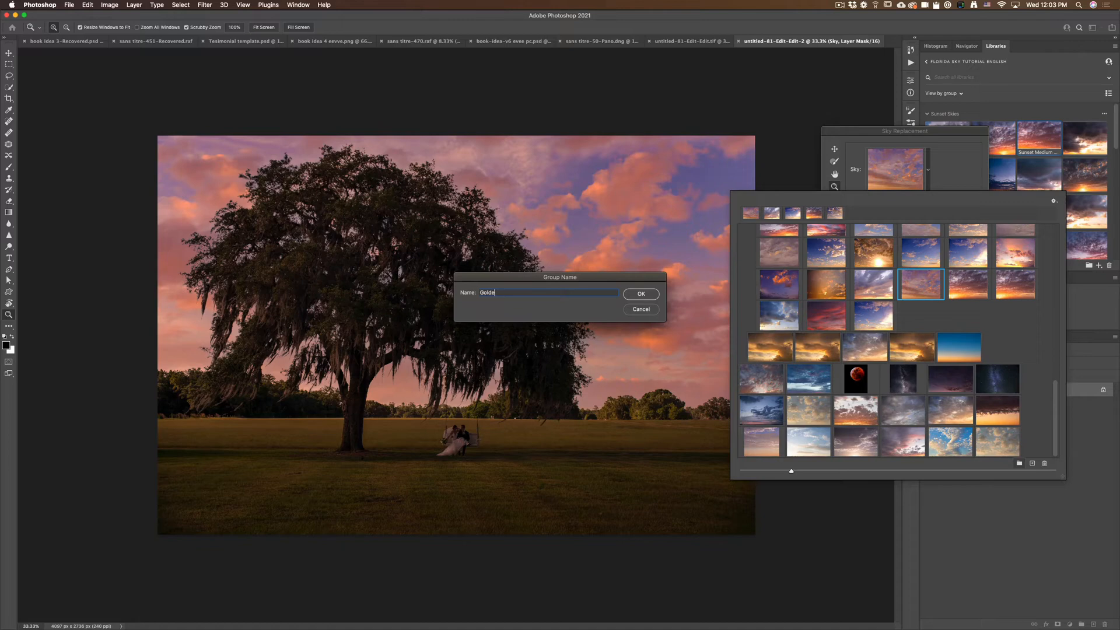
type("Golden Hour Medium Format")
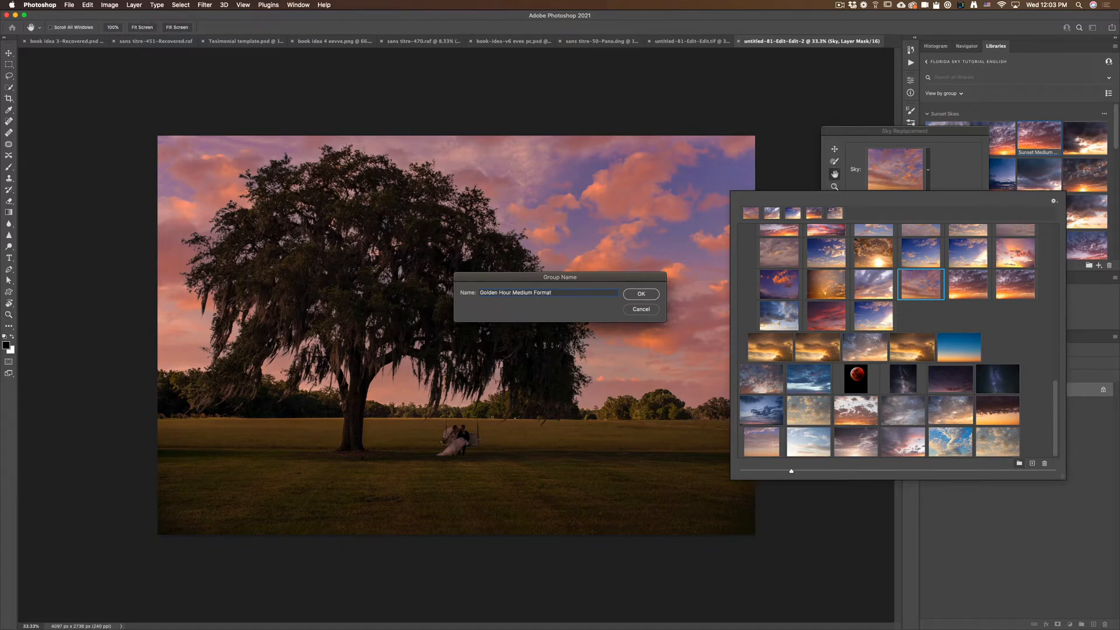
left_click(641, 294)
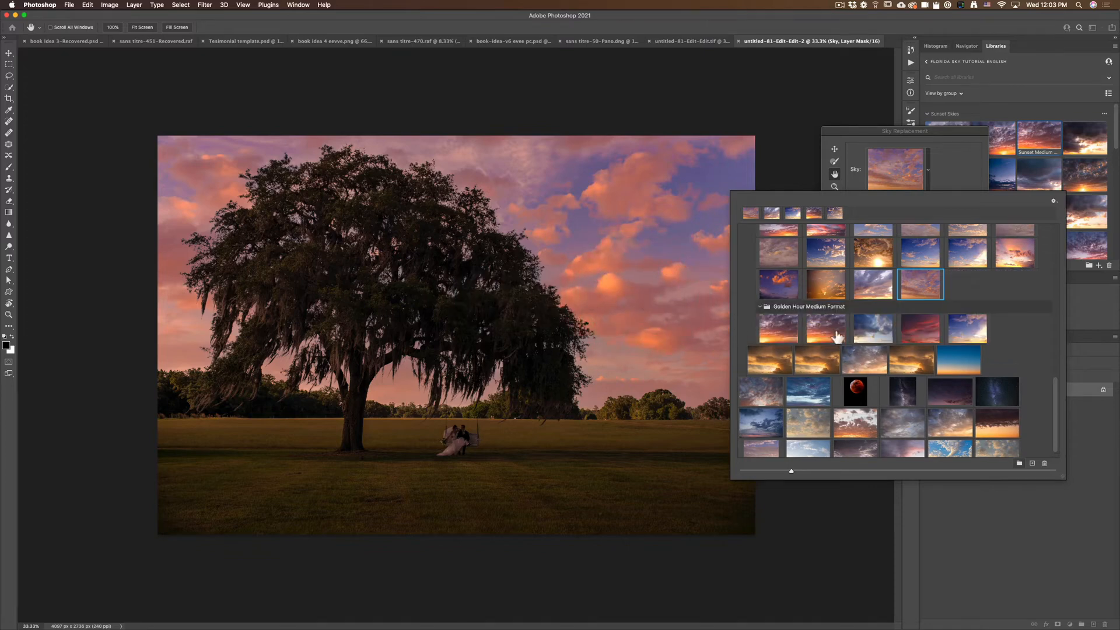
Preview golden hour images and import Golden Hour Medium Format-5.jpg as a sky preset in the Golden Hour Medium Format group
scroll(824, 330, "down", 1)
scroll(824, 330, "up", 1)
left_click(798, 308)
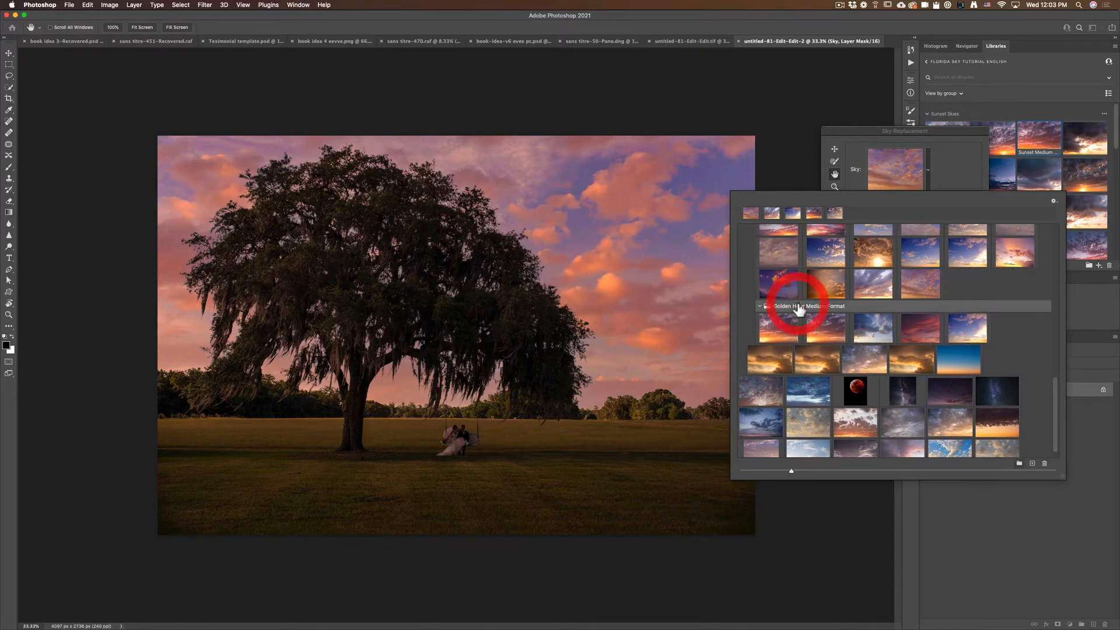
left_click(1031, 465)
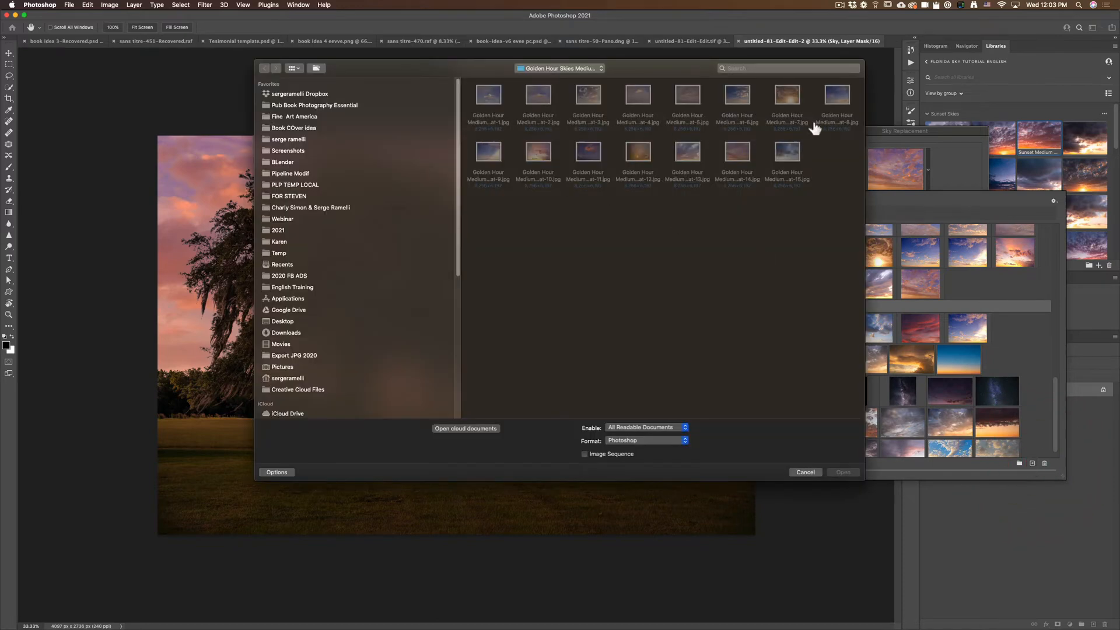
left_click(733, 208)
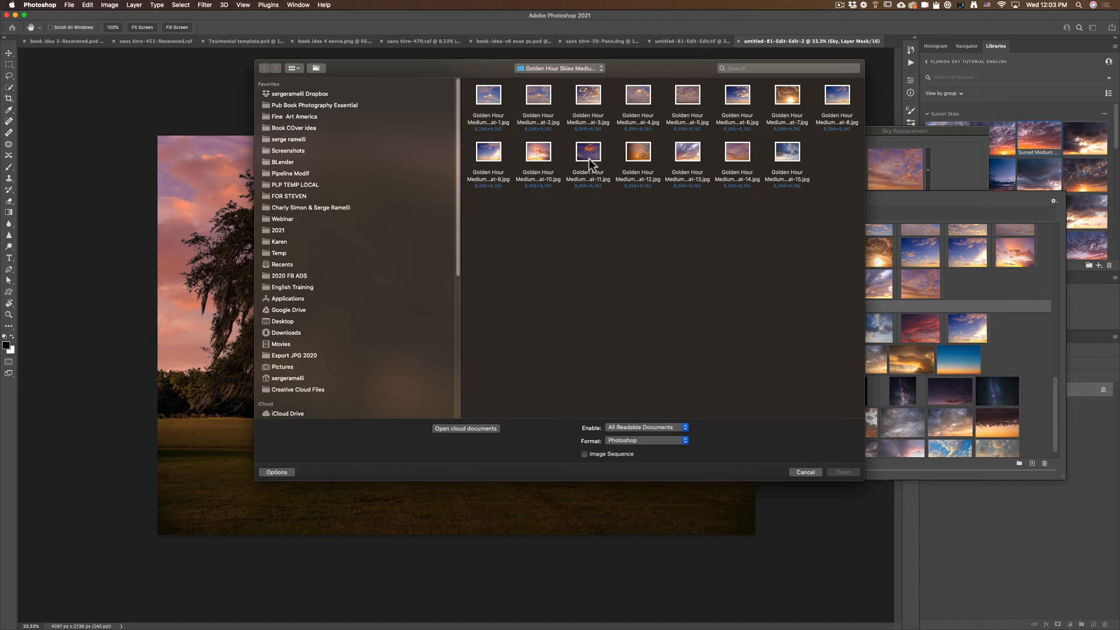
left_click(643, 96)
key("space")
key("space")
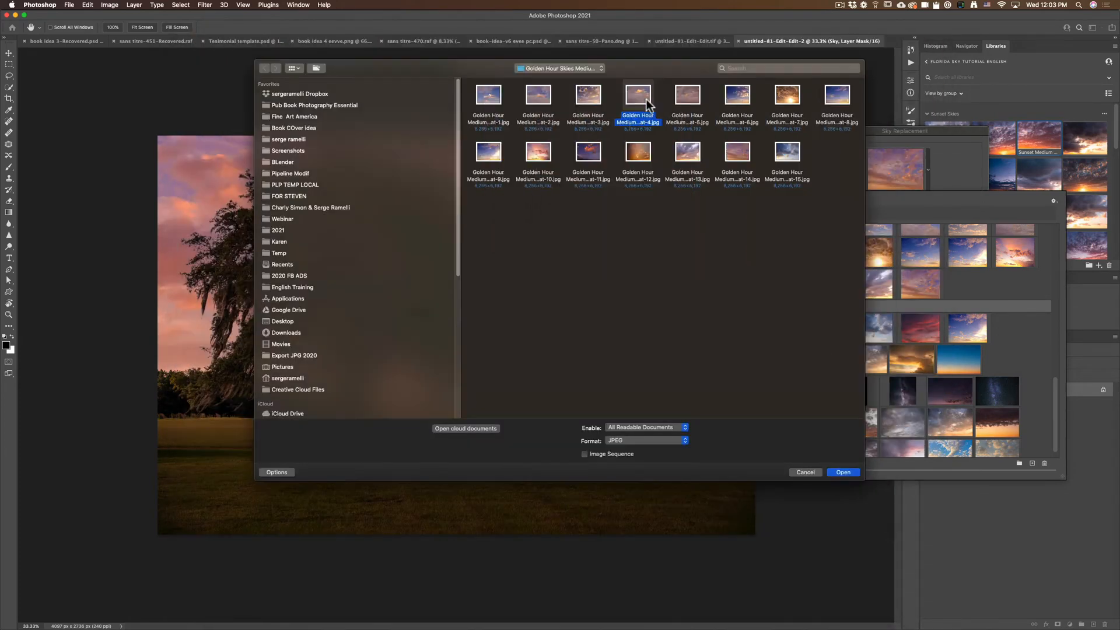
left_click(679, 95)
key("space")
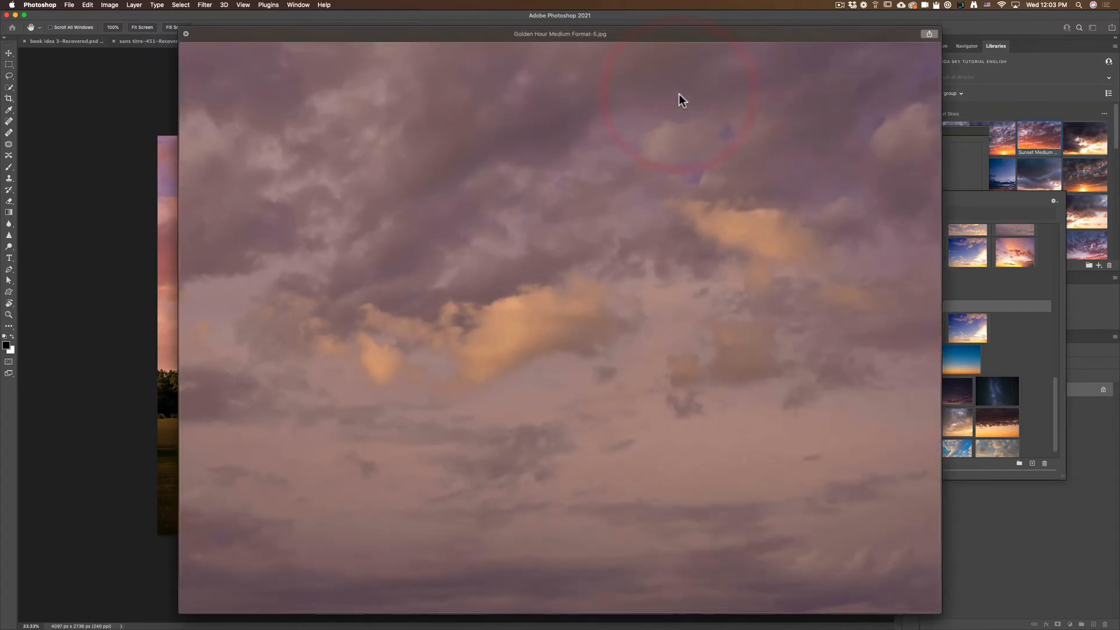
key("space")
left_click(842, 472)
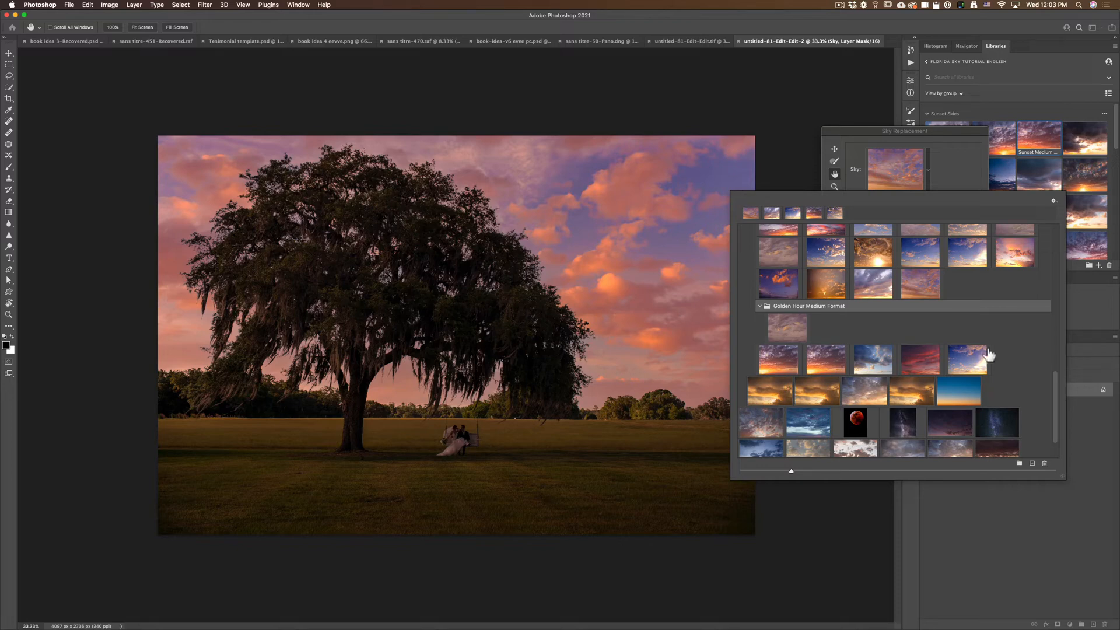
Try the imported golden hour sky, followed by a pink sunset and an orange-cloud sky from the Medium Format Sky group
left_click(781, 325)
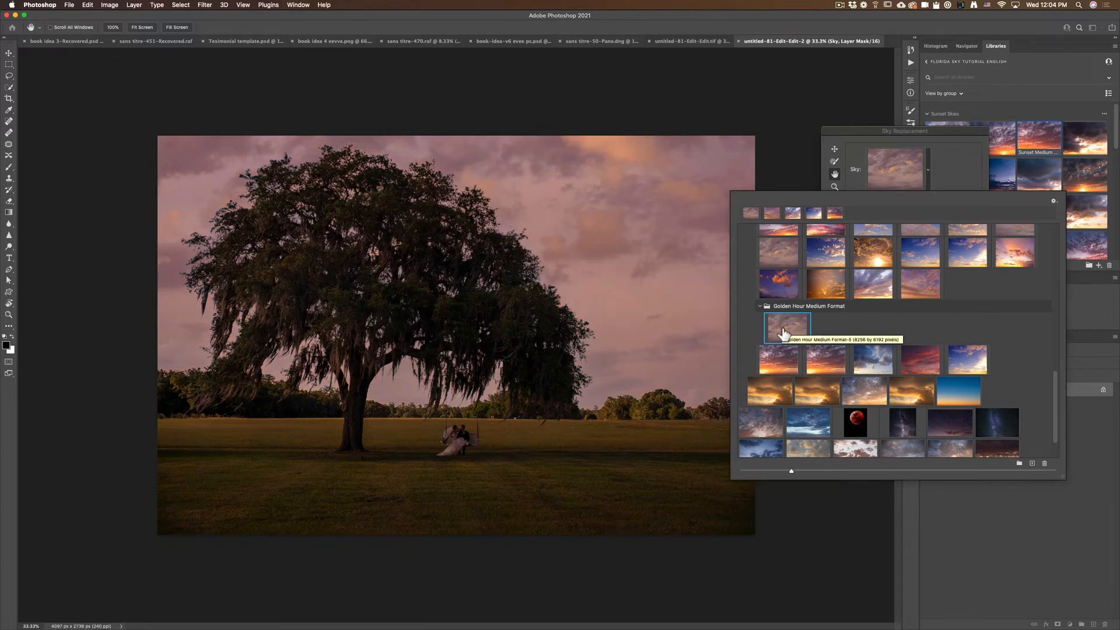
scroll(920, 324, "up", 1)
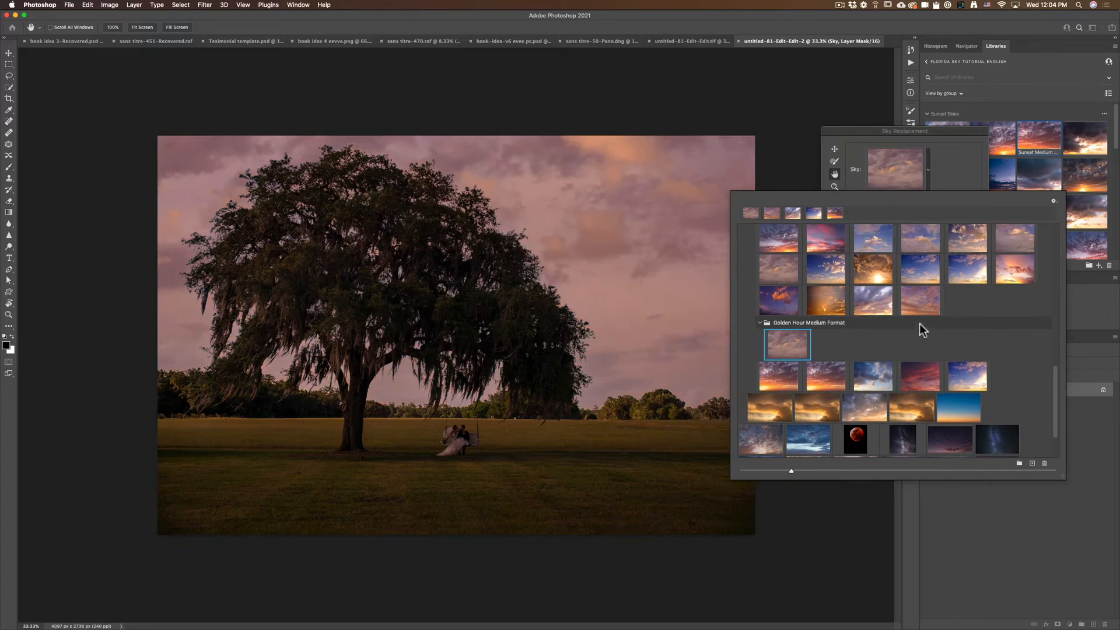
scroll(920, 324, "up", 3)
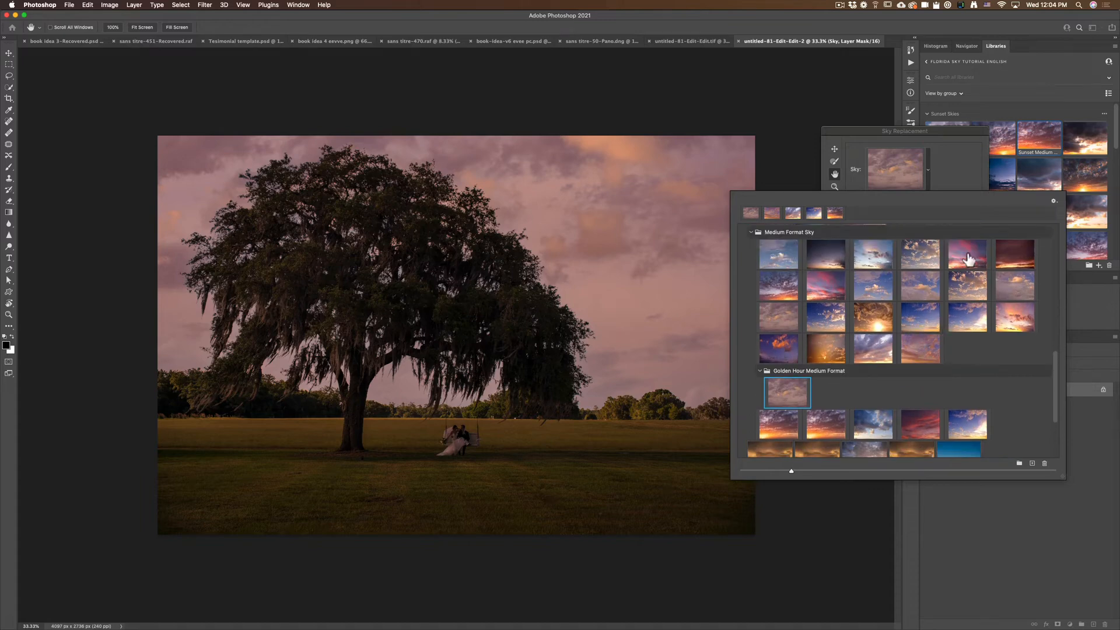
left_click(967, 258)
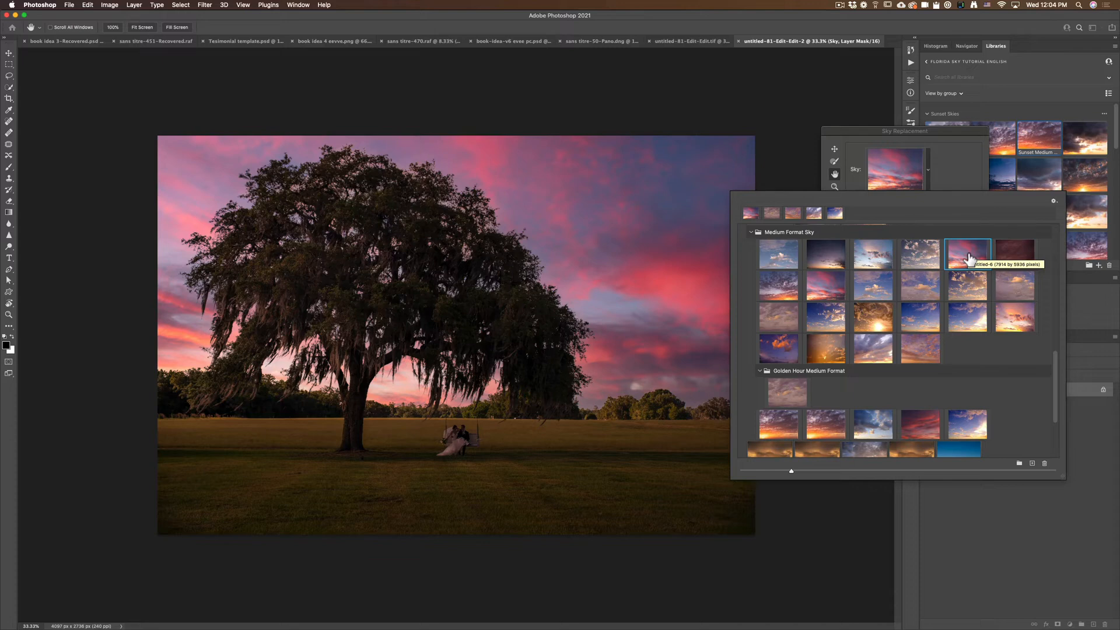
left_click(1013, 318)
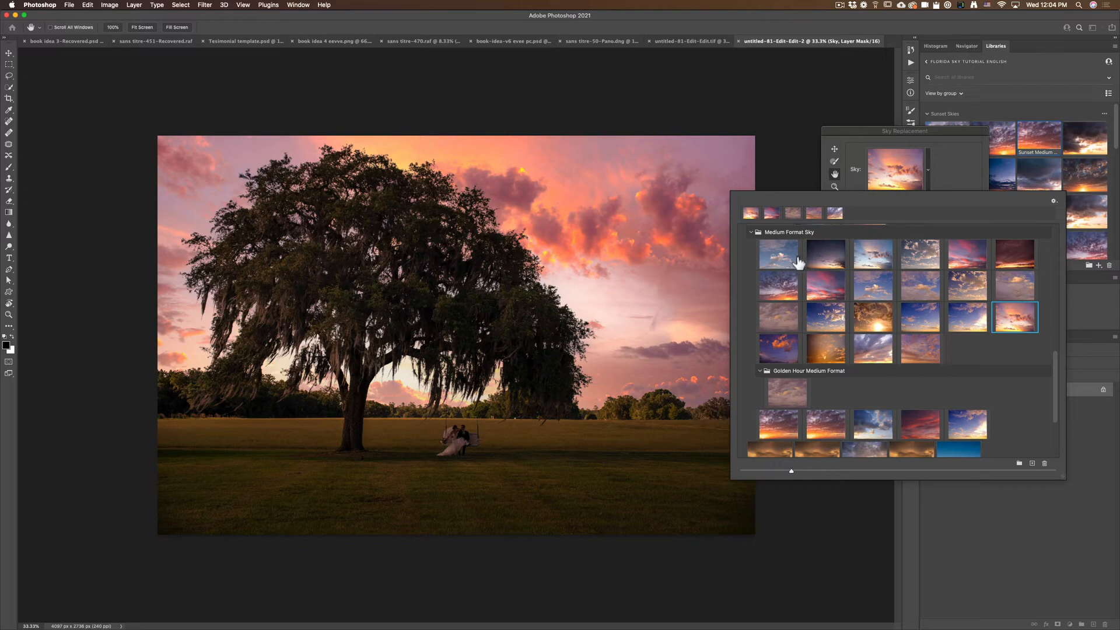
Try the last sky of the Medium Format Sky group, and create a new sky preset group named "Sunset Medium Format"
left_click(920, 350)
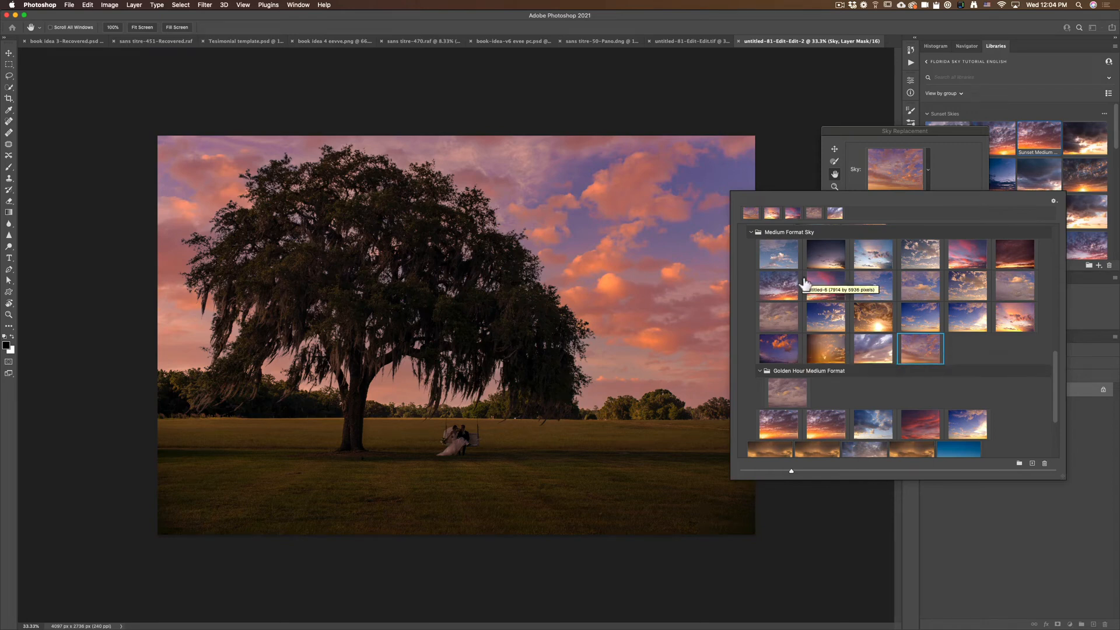
scroll(820, 382, "down", 2)
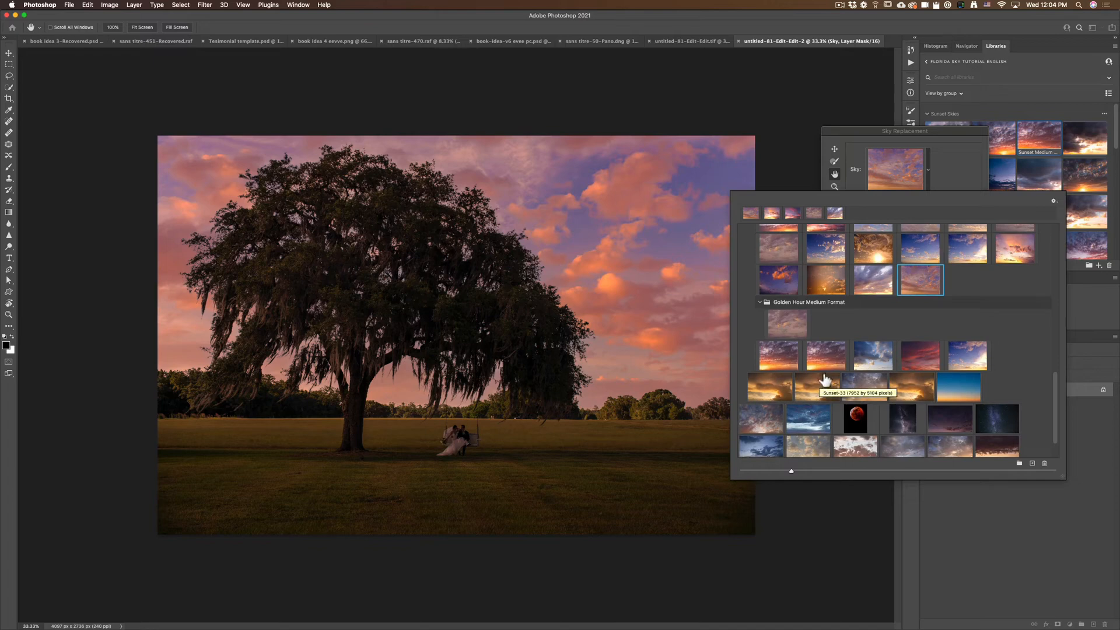
scroll(820, 381, "down", 1)
left_click(759, 292)
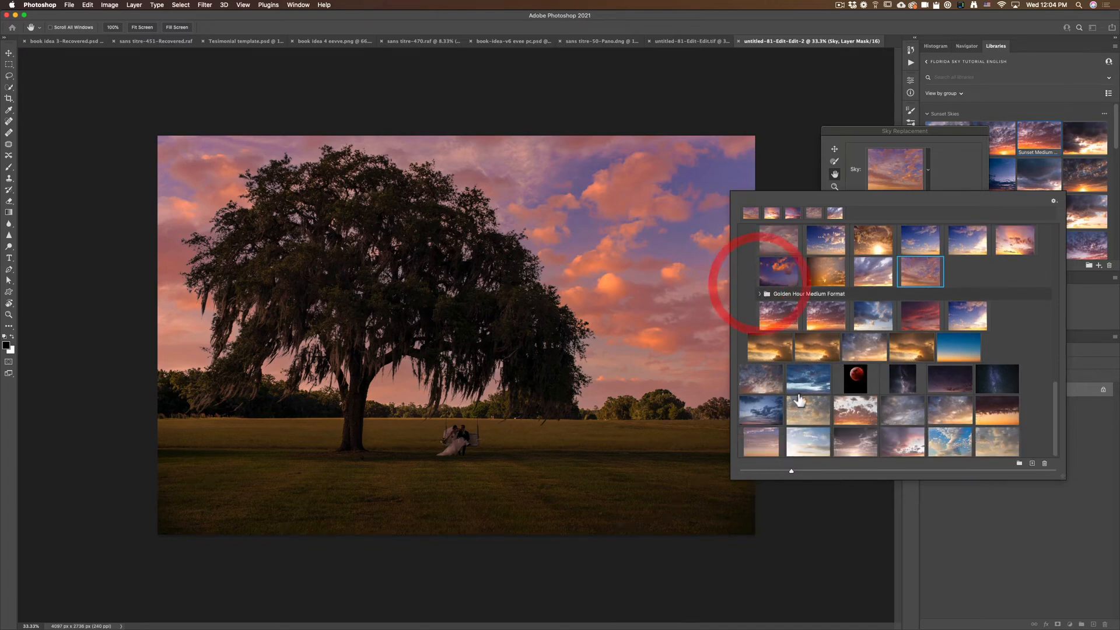
left_click(1019, 463)
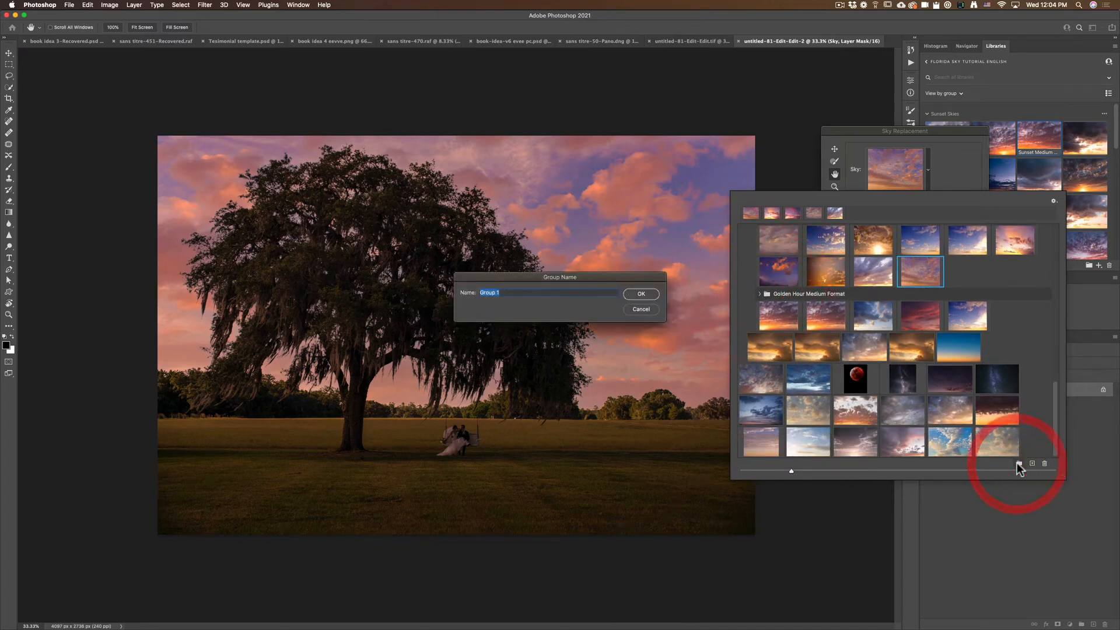
type("Sunset Medium Format")
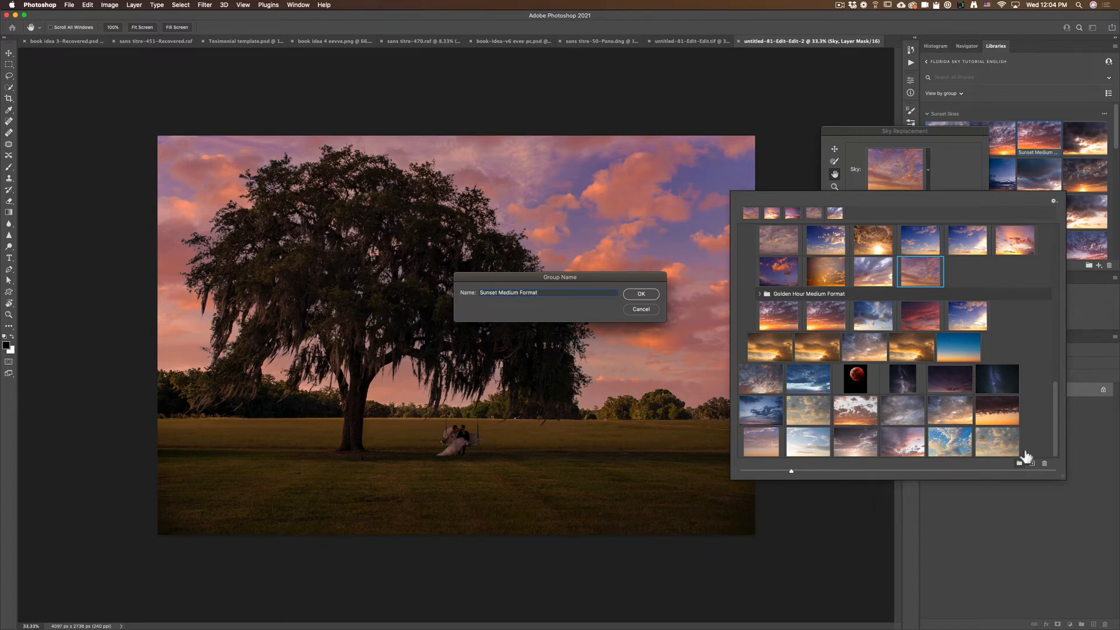
left_click(641, 294)
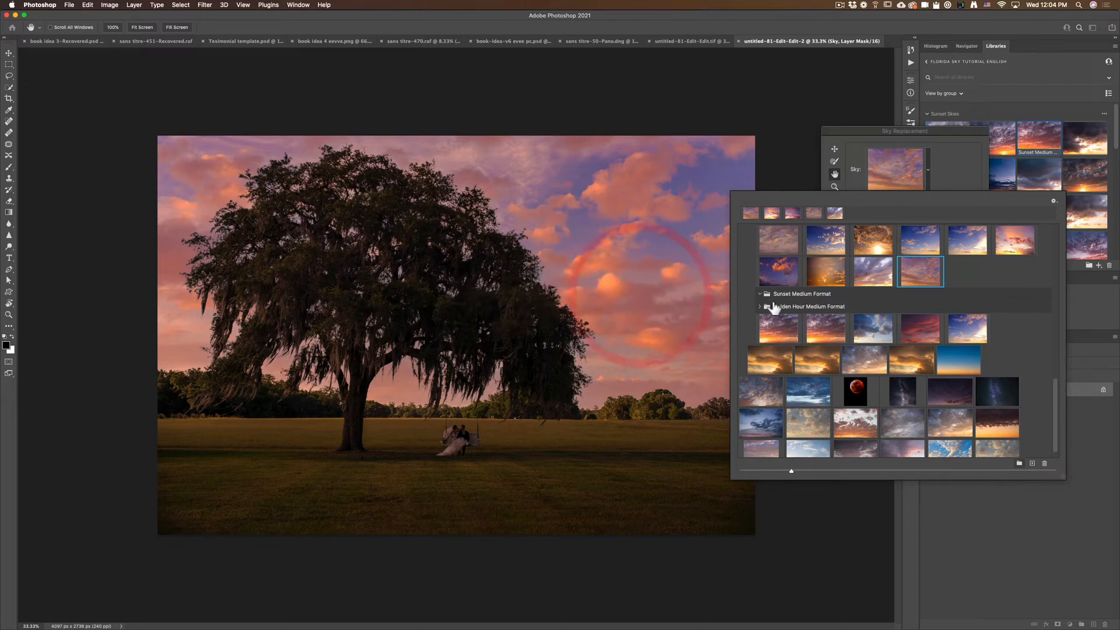
Import all images from the Sunset Medium Format folder as sky presets into the Golden Hour Medium Format group
left_click(781, 307)
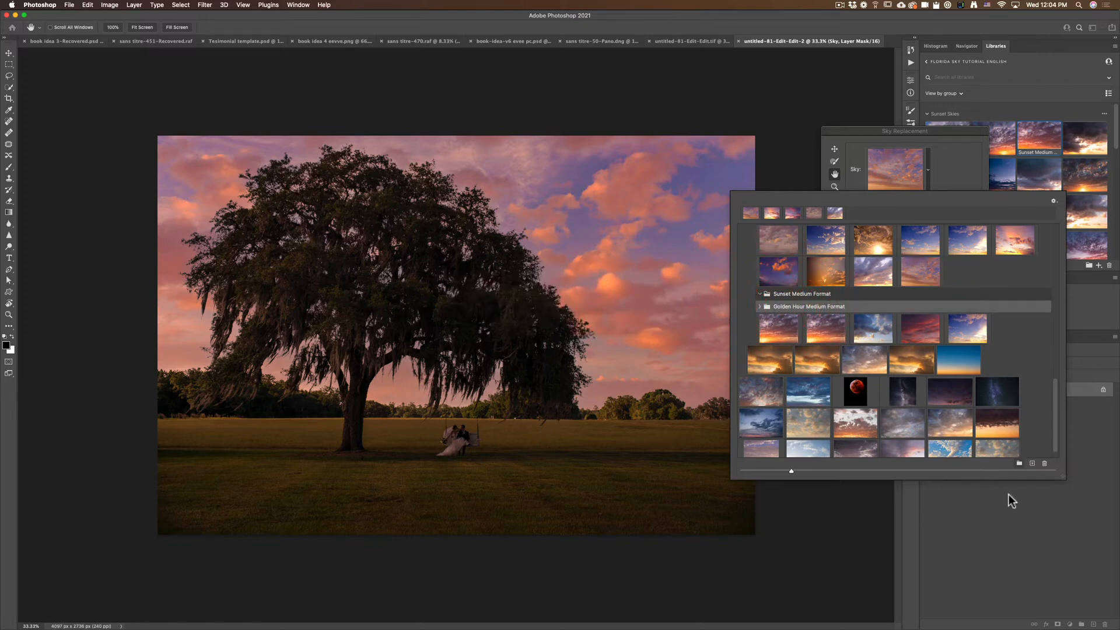
left_click(1033, 464)
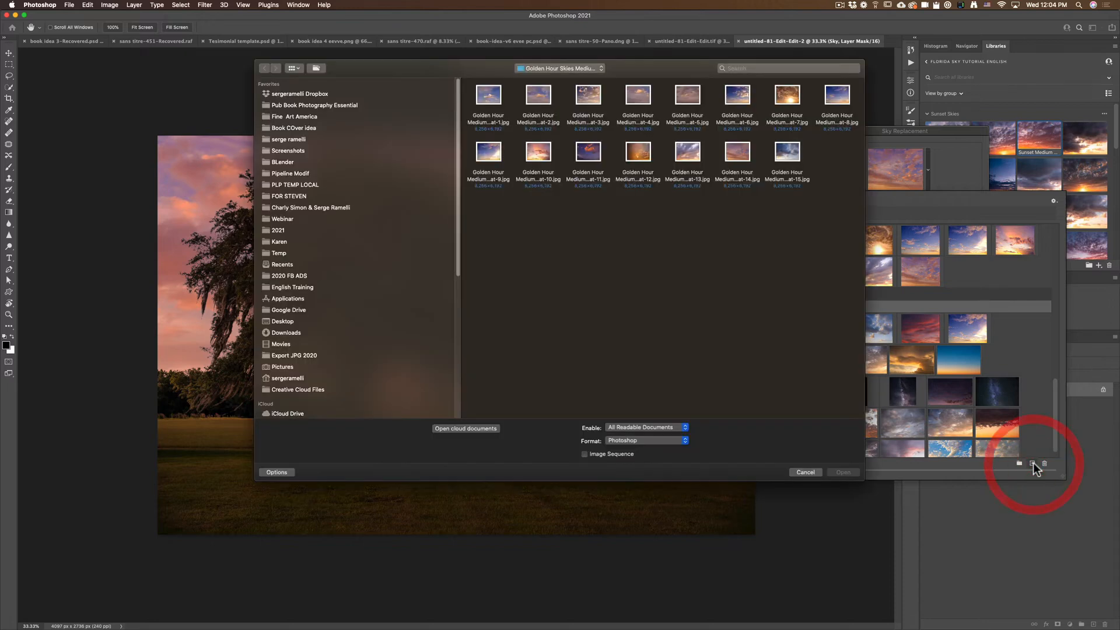
key("super+Up")
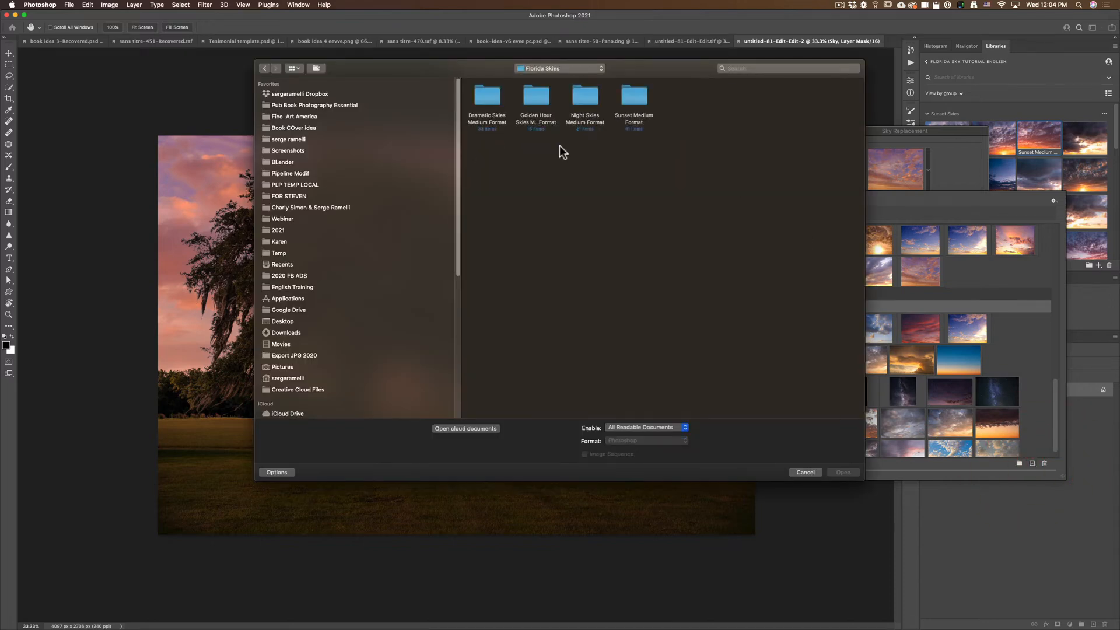
double_click(633, 108)
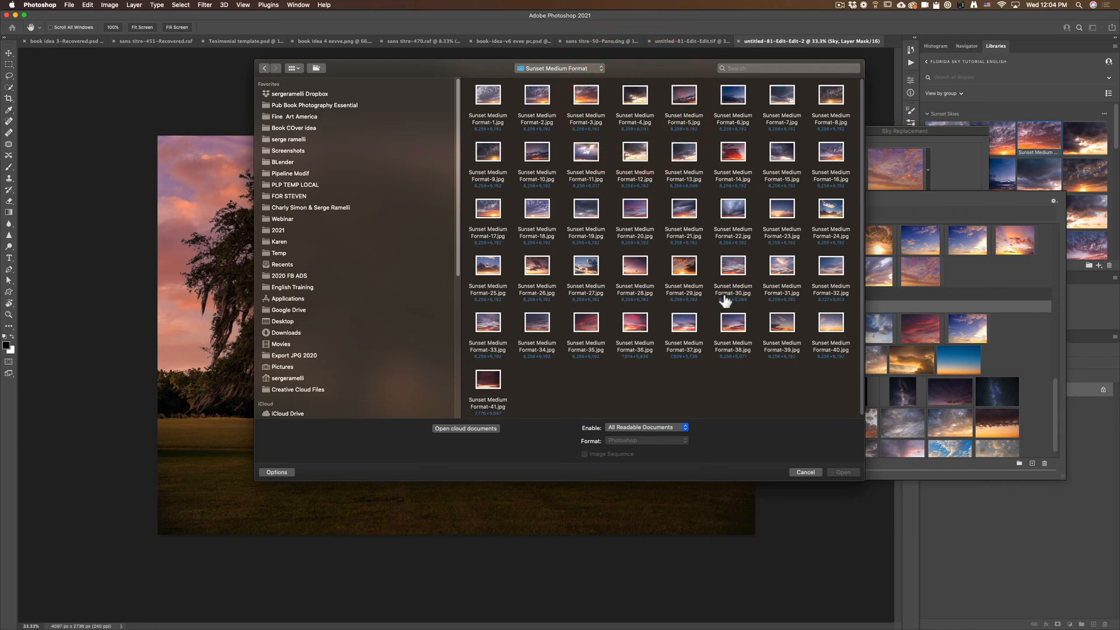
left_click(618, 378)
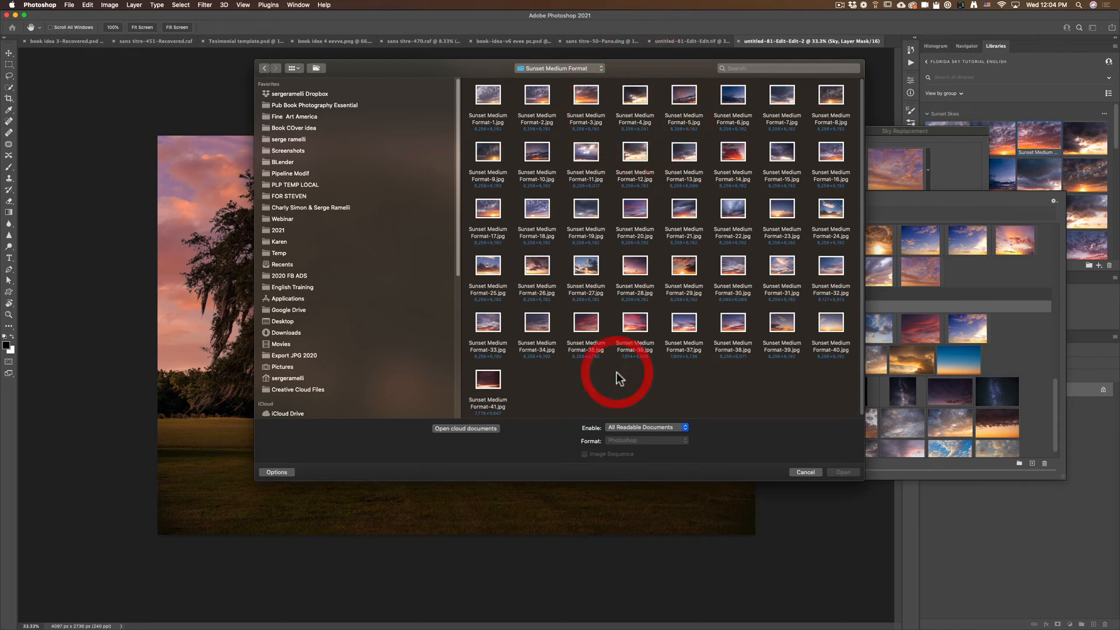
key("super+a")
left_click(842, 472)
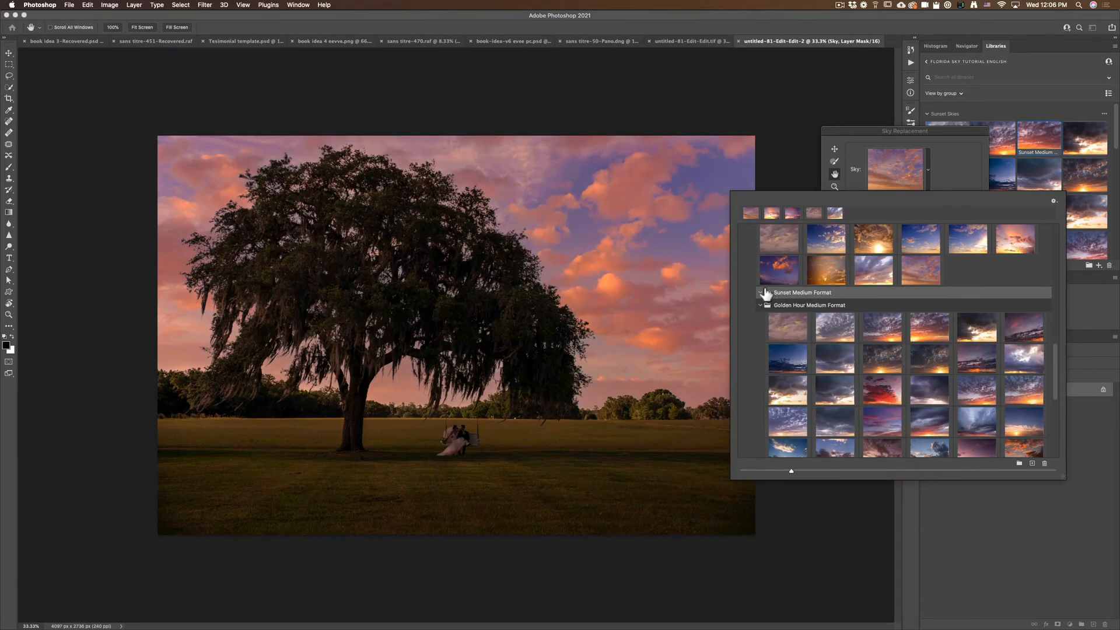
Start a sky import into the Sunset Medium Format group and preview Sunset Medium Format-7.jpg and Sunset Medium Format-8.jpg
left_click(799, 292)
left_click(1032, 464)
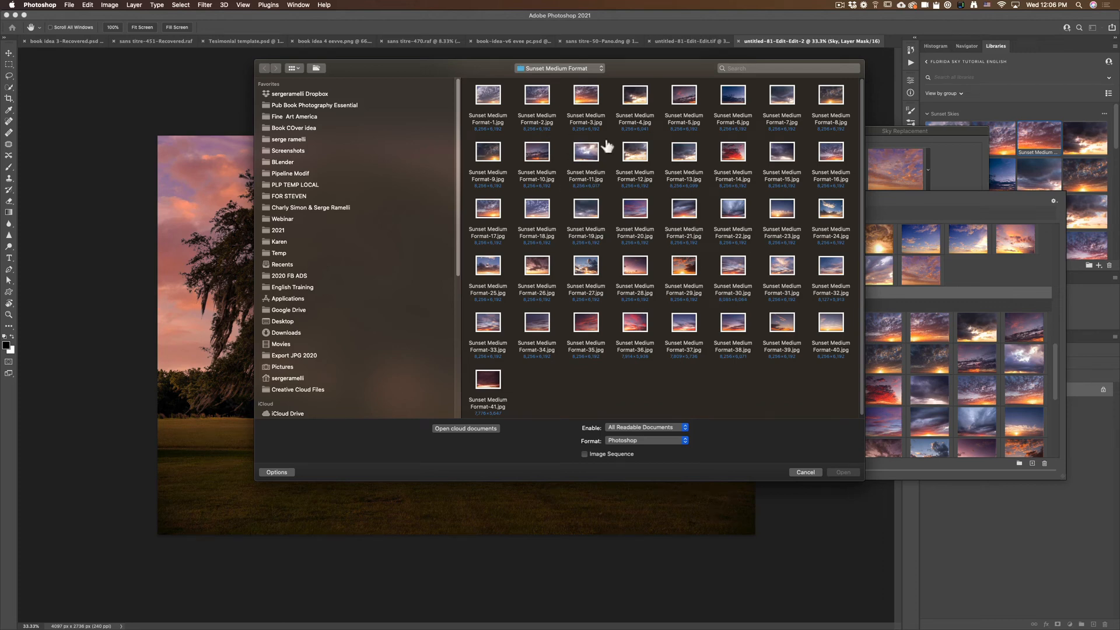
left_click(786, 98)
key("space")
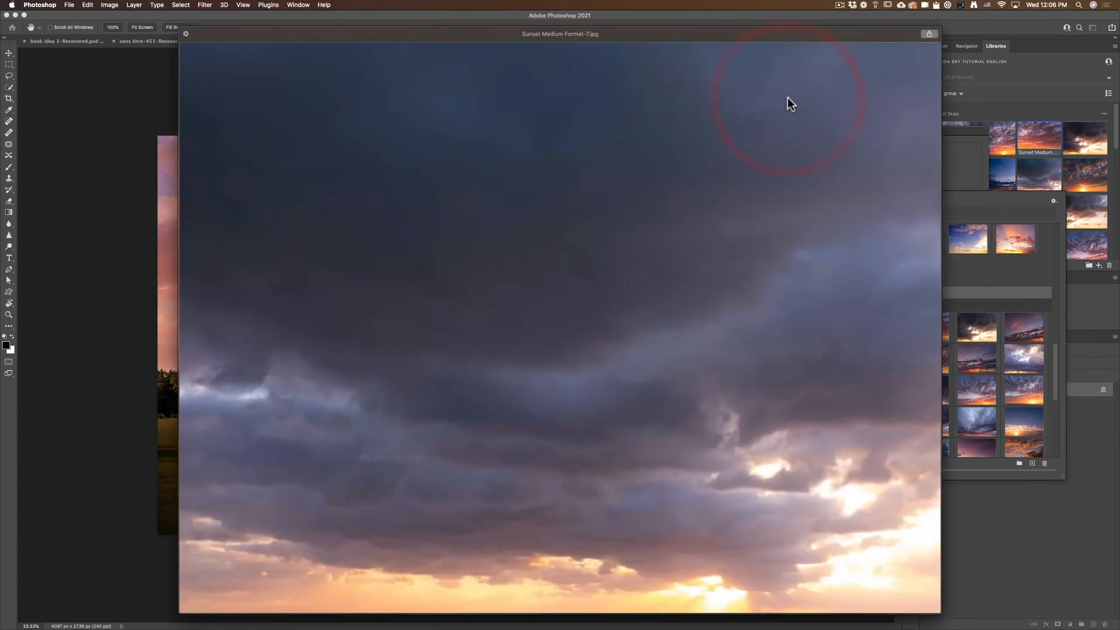
key("space")
left_click(835, 97)
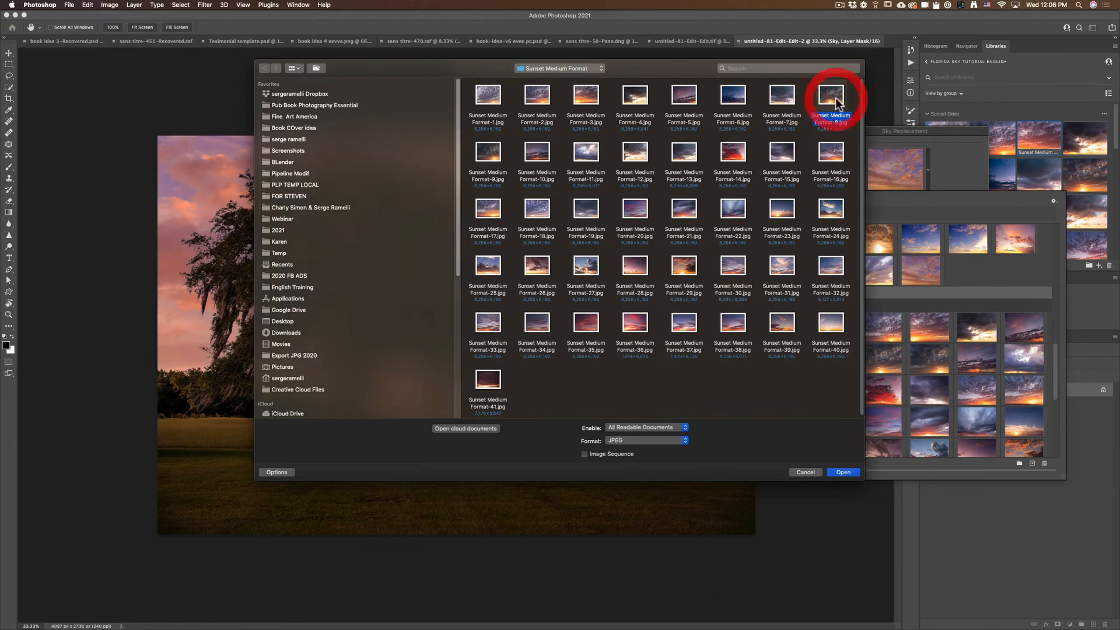
key("space")
key("space")
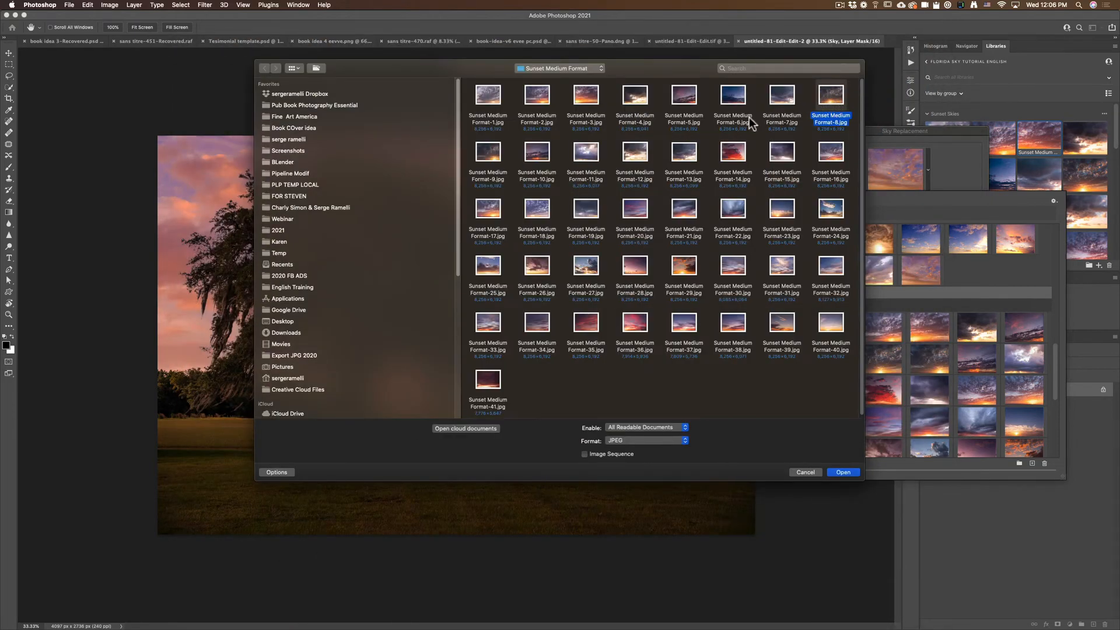
Compare previews of Sunset Medium Format-2.jpg and Sunset Medium Format-3.jpg, and import the latter as the photo's sky
left_click(536, 98)
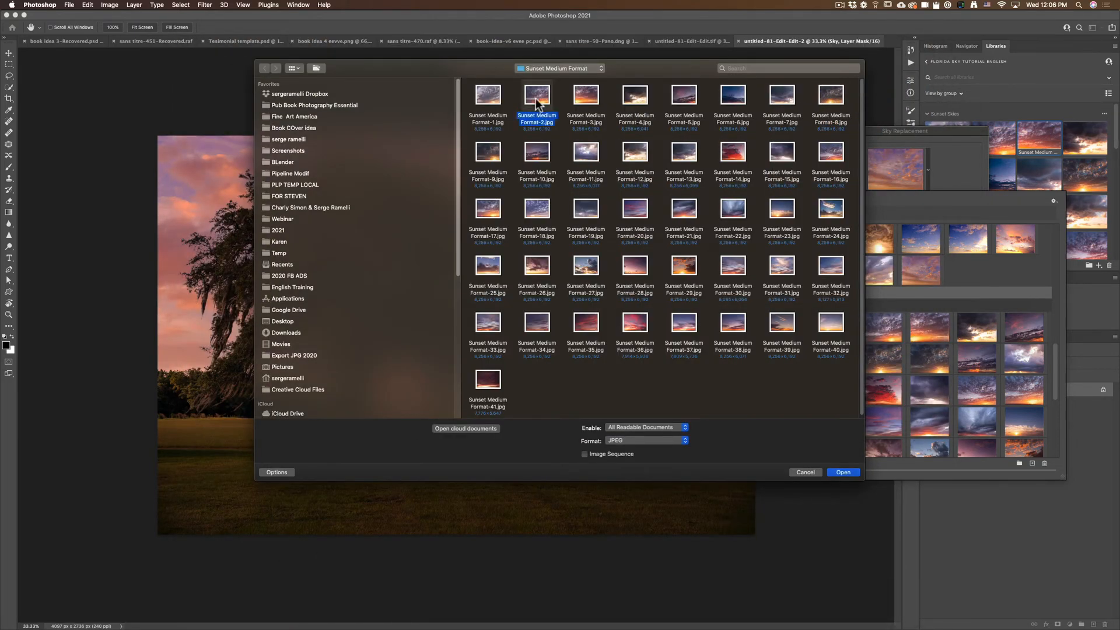
key("space")
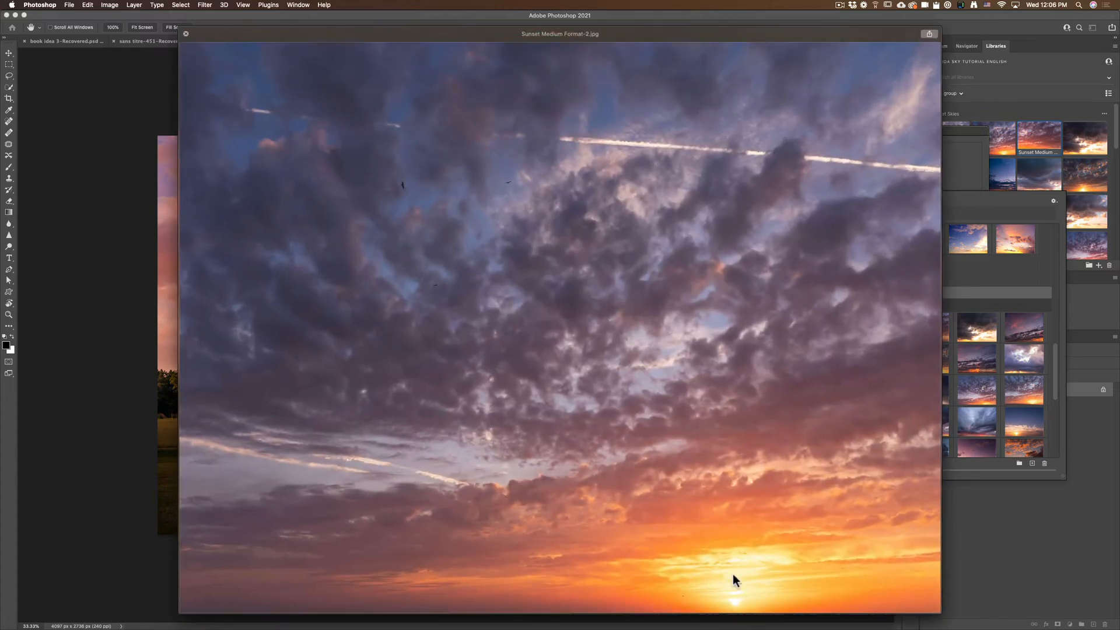
key("space")
left_click(584, 98)
key("space")
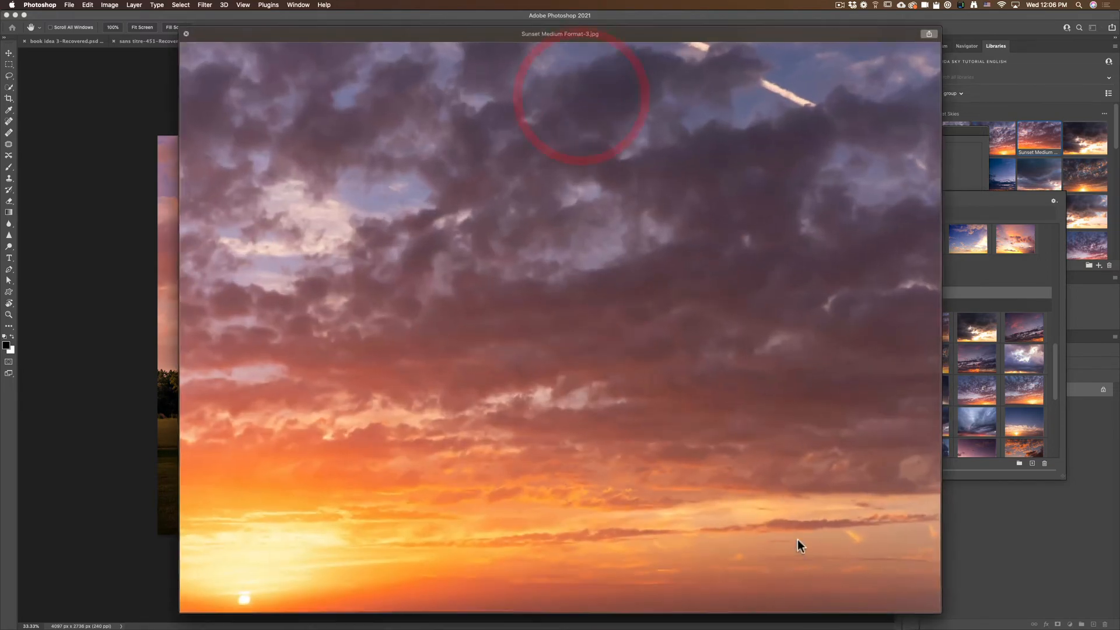
key("space")
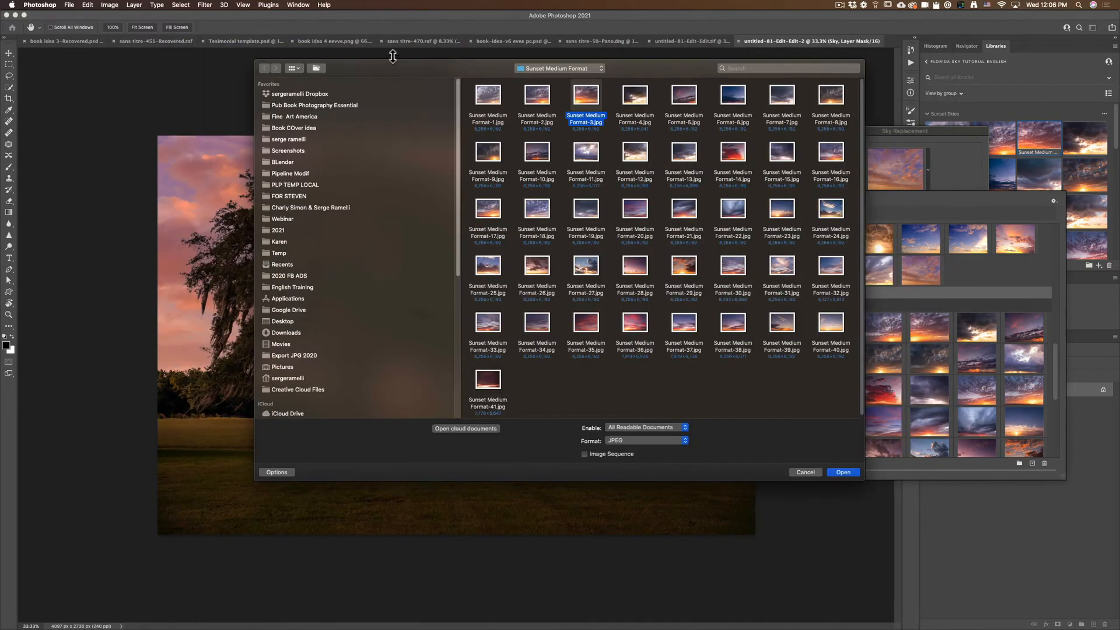
left_click(843, 472)
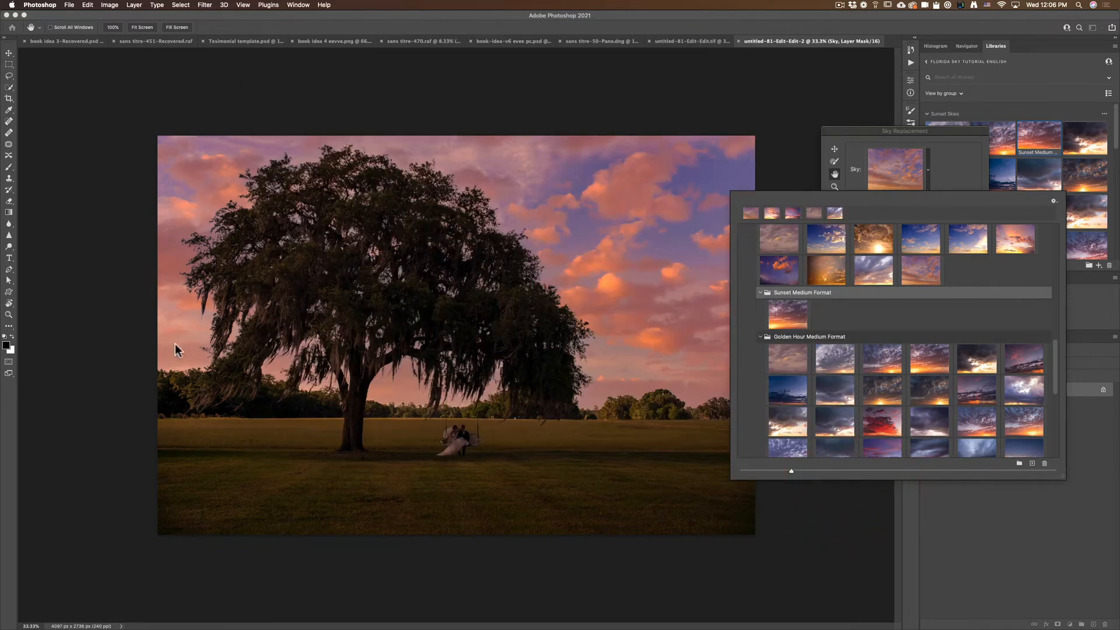
left_click(796, 319)
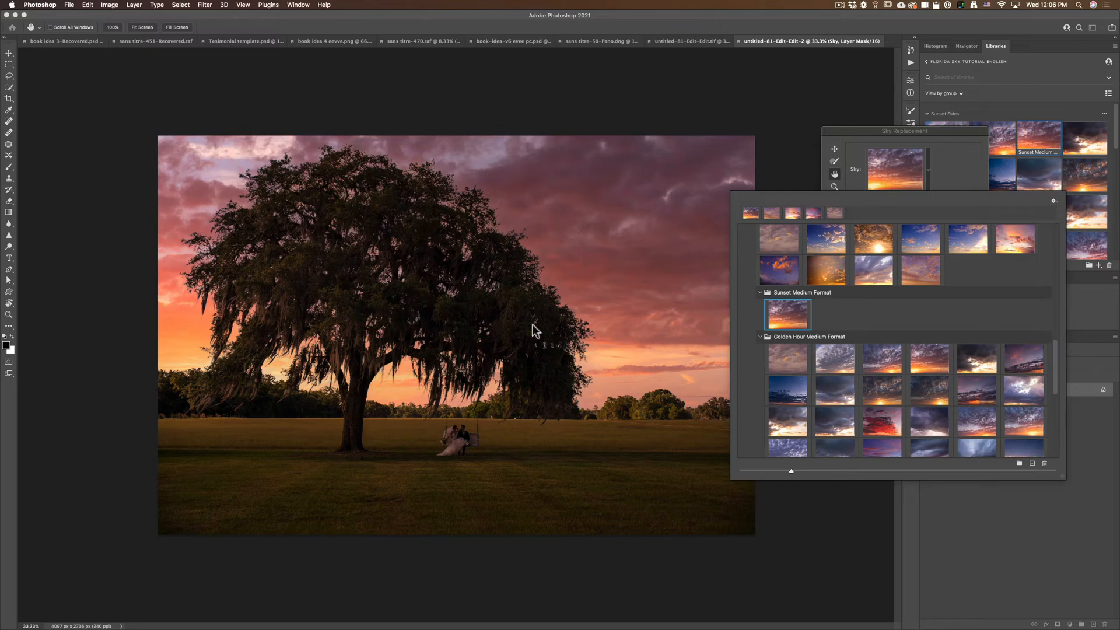
Preview and import Sunset Medium Format-14.jpg into the Sunset Medium Format group, and apply this red-cloud sky to the photo
left_click(786, 326)
left_click(1031, 463)
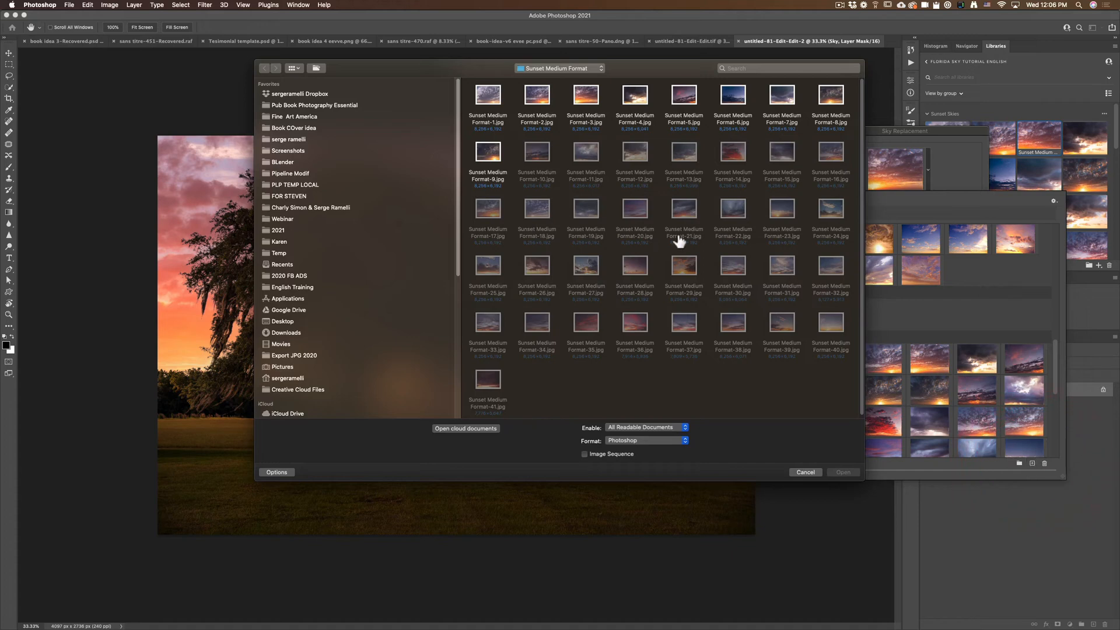
left_click(532, 267)
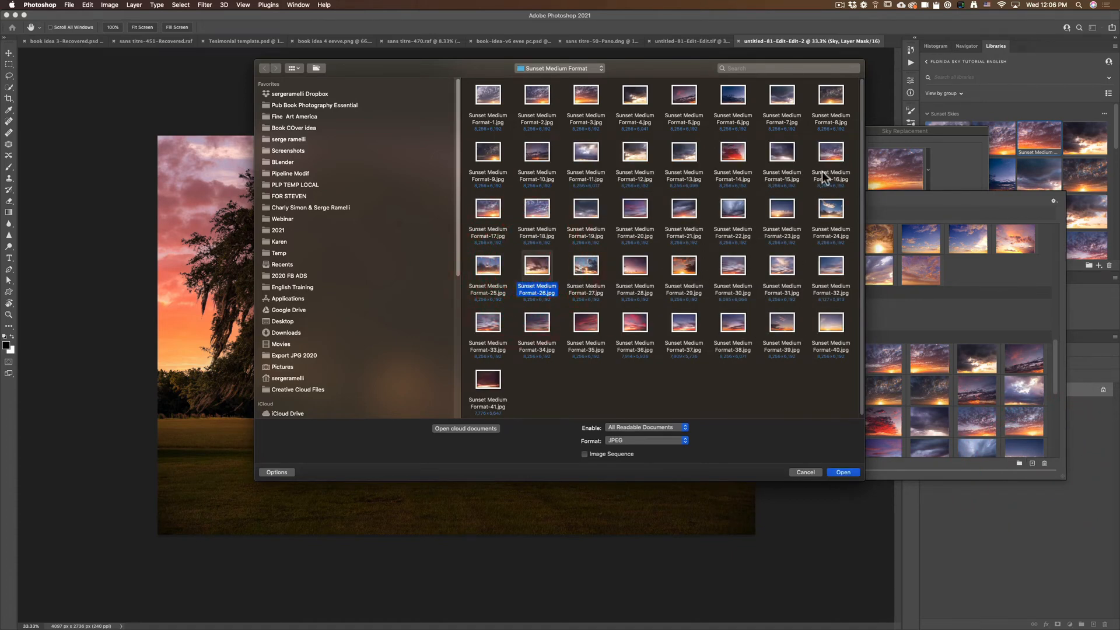
left_click(734, 155)
key("space")
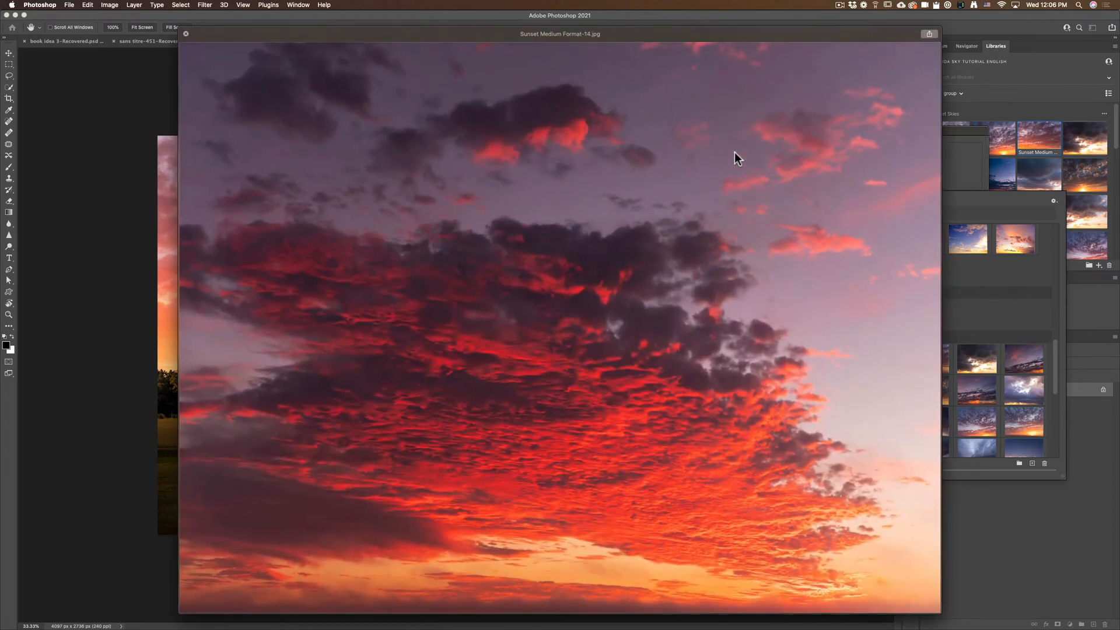
key("space")
left_click(841, 473)
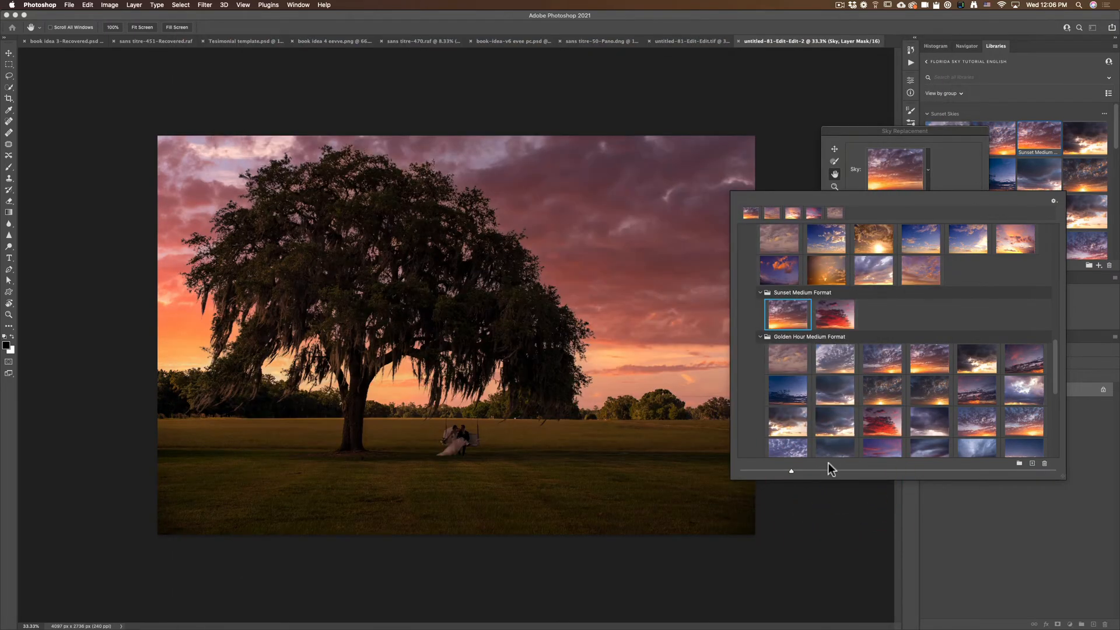
left_click(836, 316)
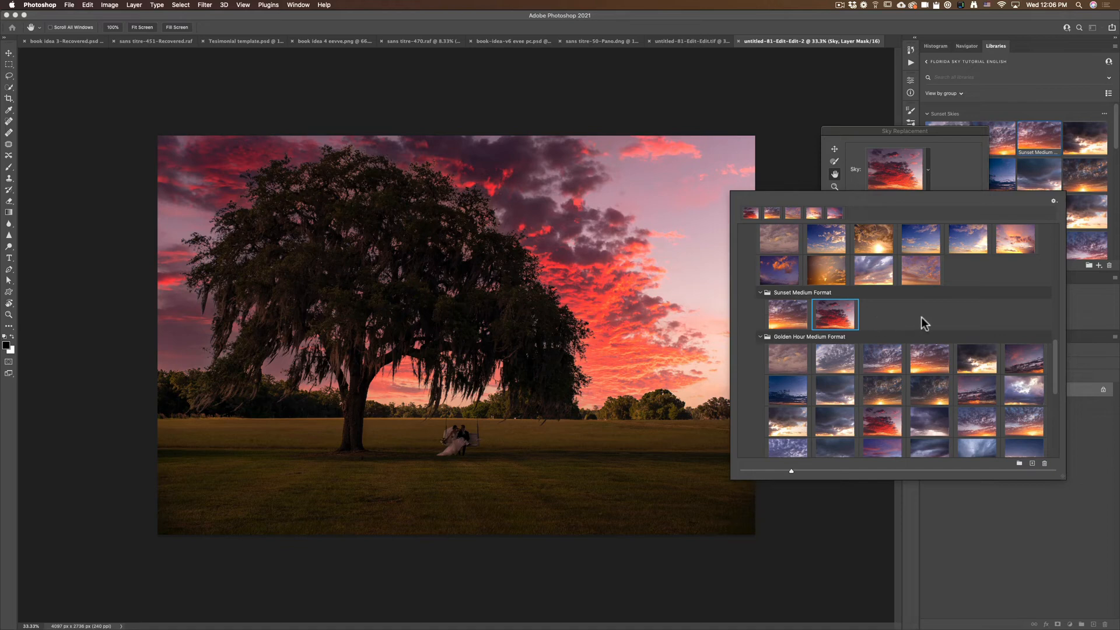
Import Sunset Medium Format-29.jpg into the Sunset Medium Format group and apply it as the photo's sky
left_click(1032, 463)
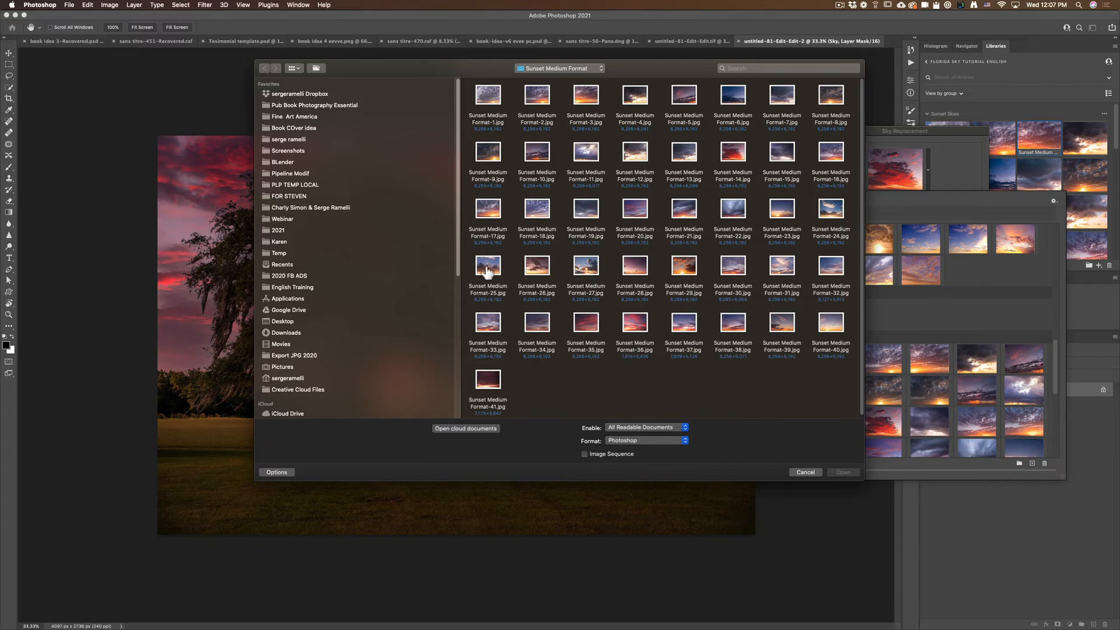
left_click(684, 266)
left_click(843, 472)
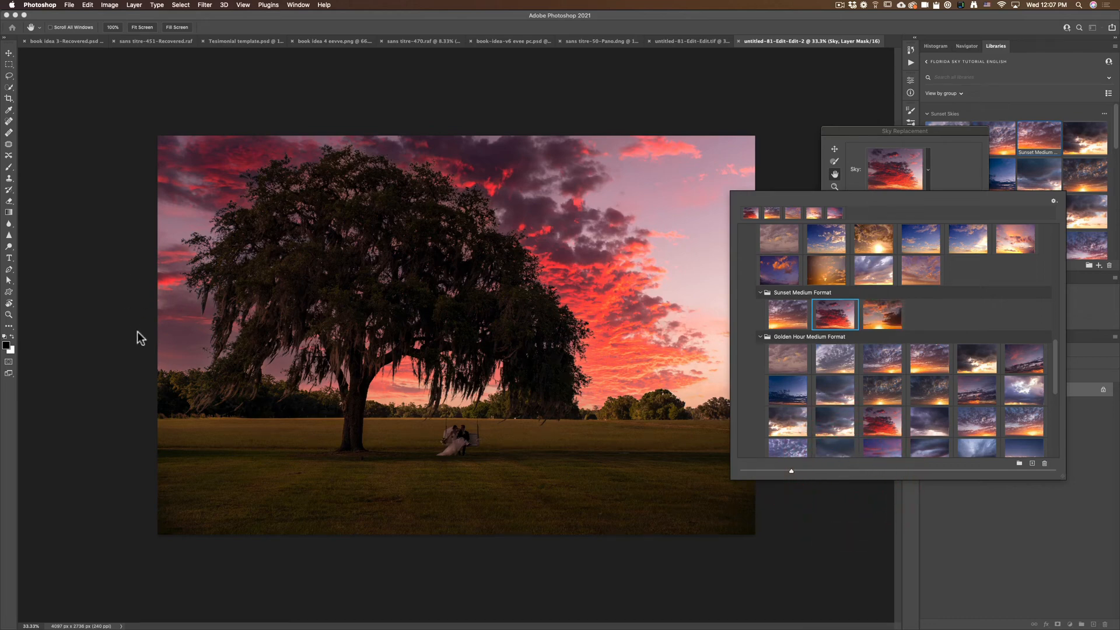
left_click(874, 315)
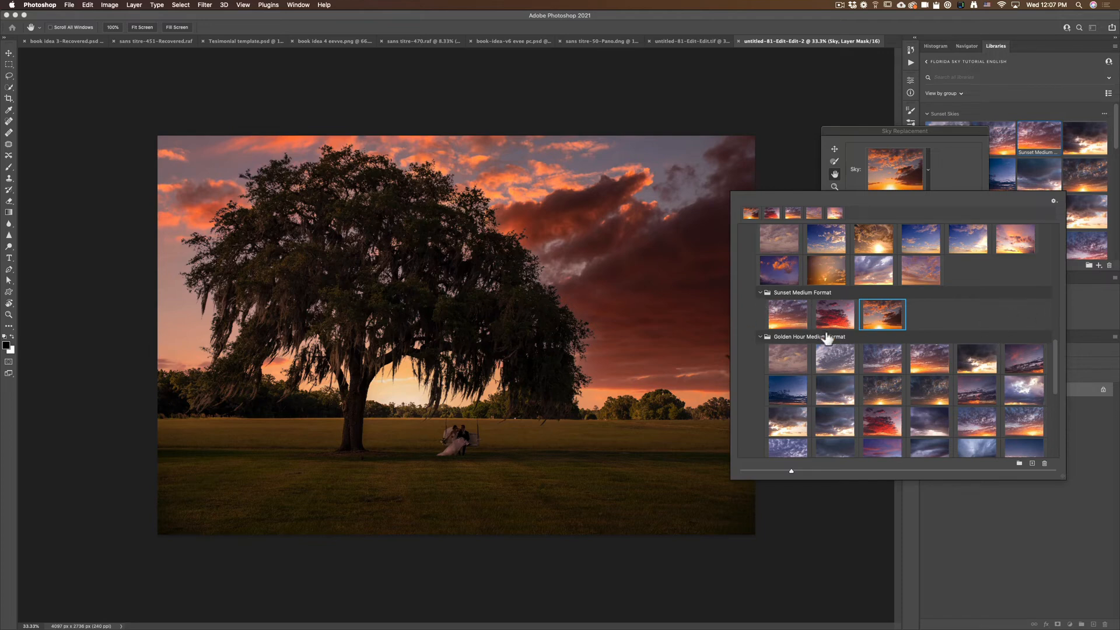
Import Sunset Medium Format-16.jpg into the Sunset Medium Format group and apply it as the photo's sky
left_click(1030, 462)
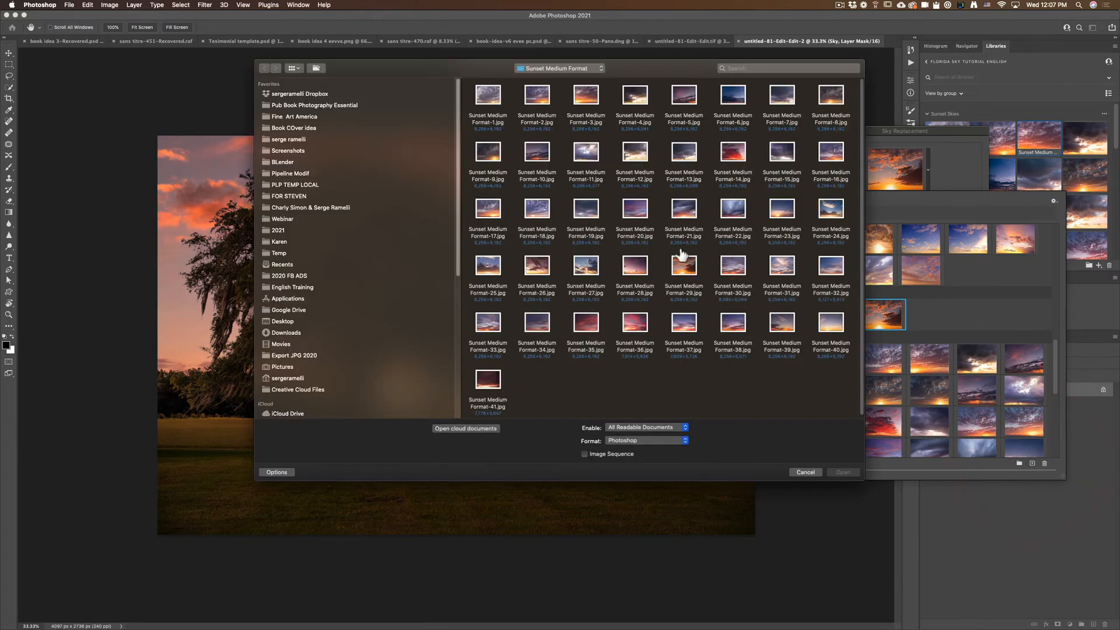
left_click(838, 161)
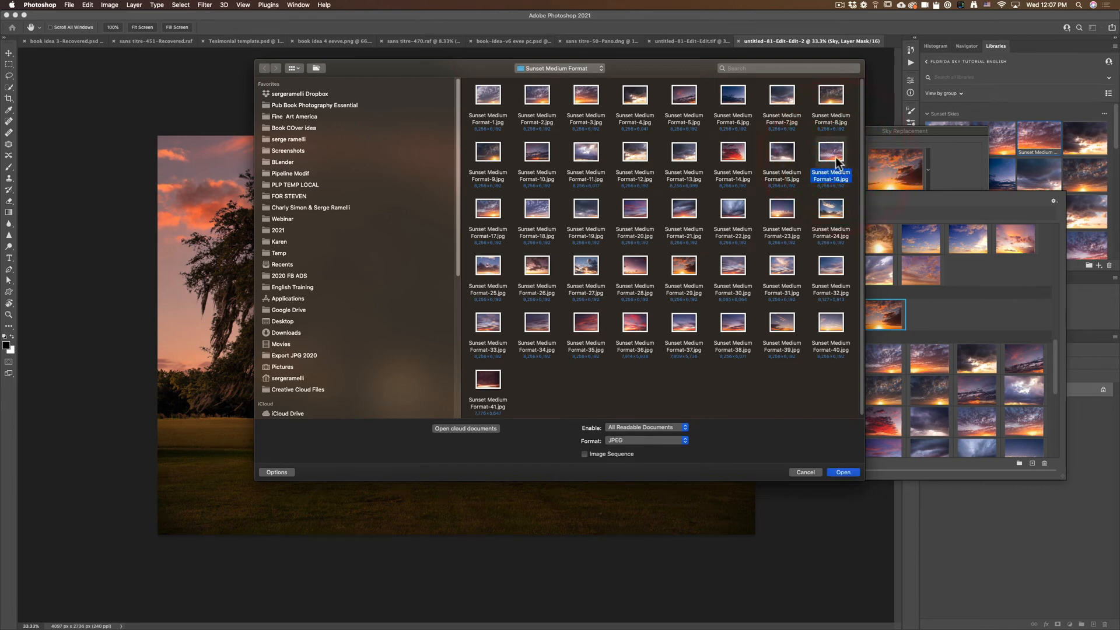
left_click(843, 472)
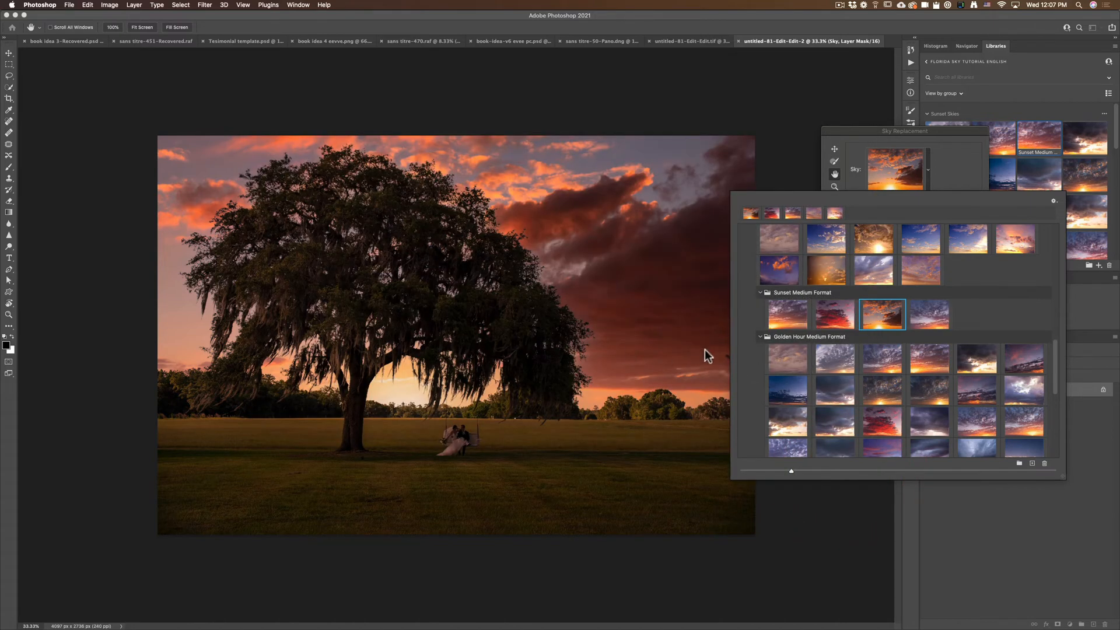
left_click(929, 315)
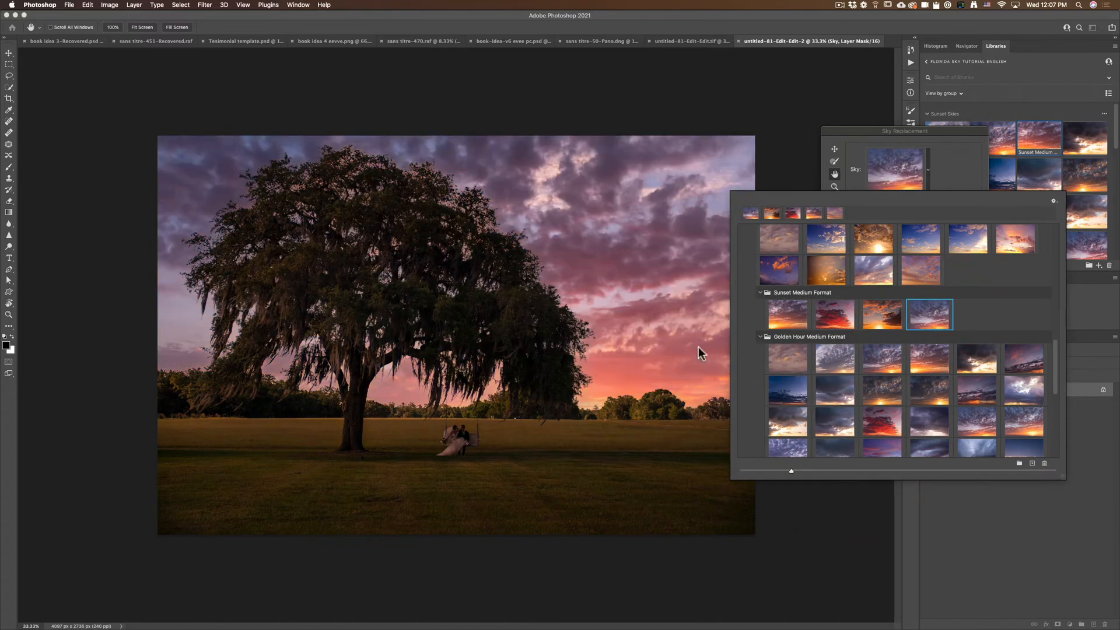
Close the sky presets and flip the replacement sky
left_click(944, 171)
left_click(860, 313)
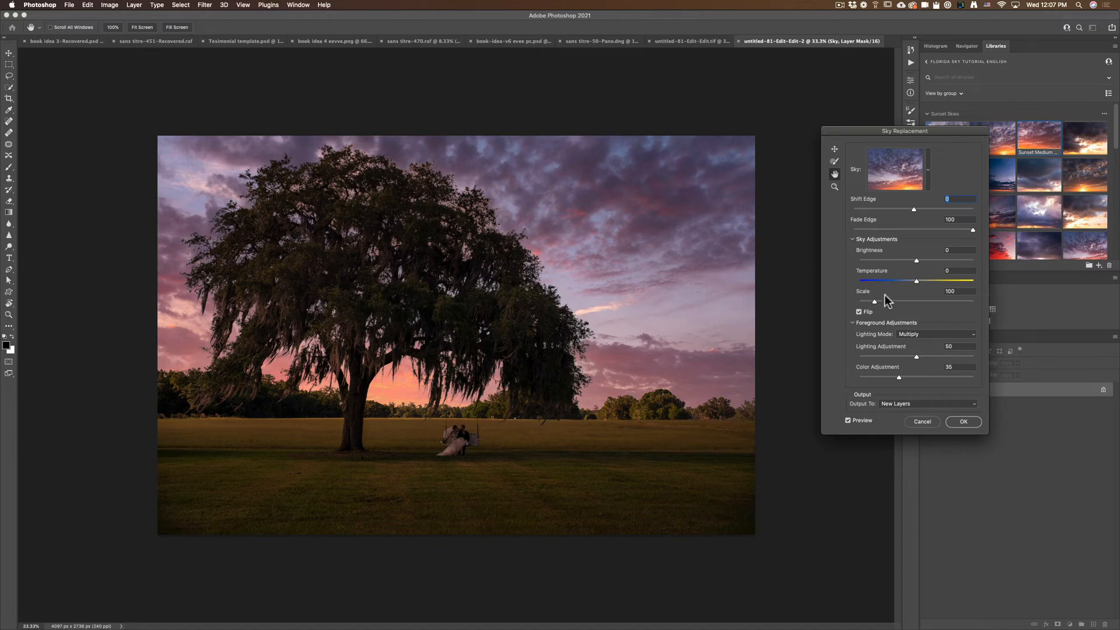
Set the replacement sky's Shift Edge to 30 and Fade Edge to 72
left_click_drag(913, 208, 899, 209)
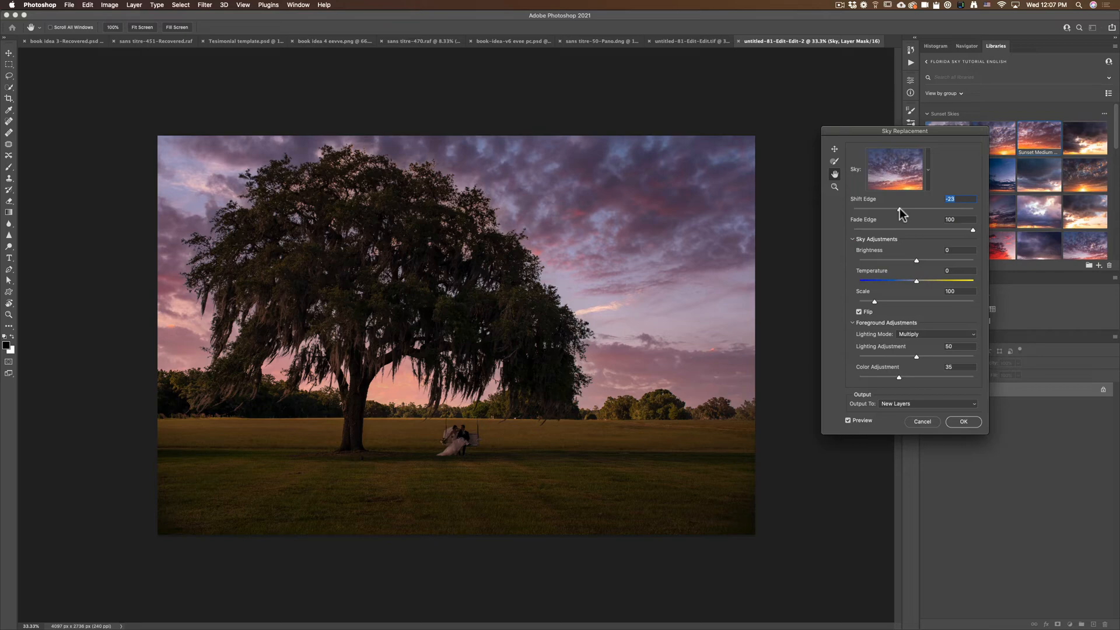
left_click_drag(900, 208, 932, 210)
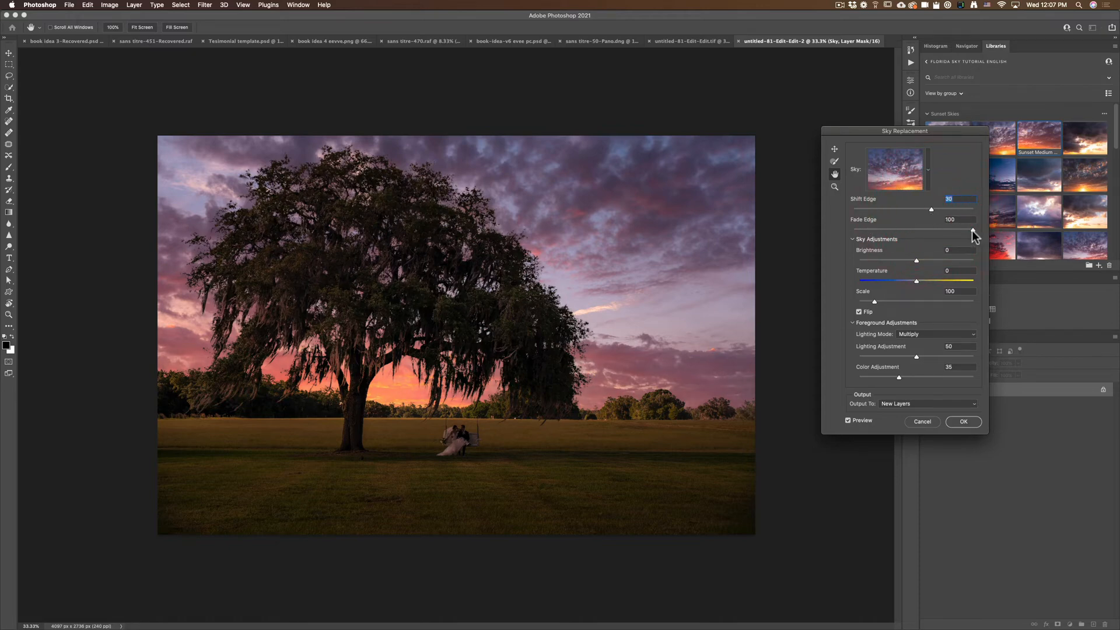
left_click_drag(972, 230, 911, 231)
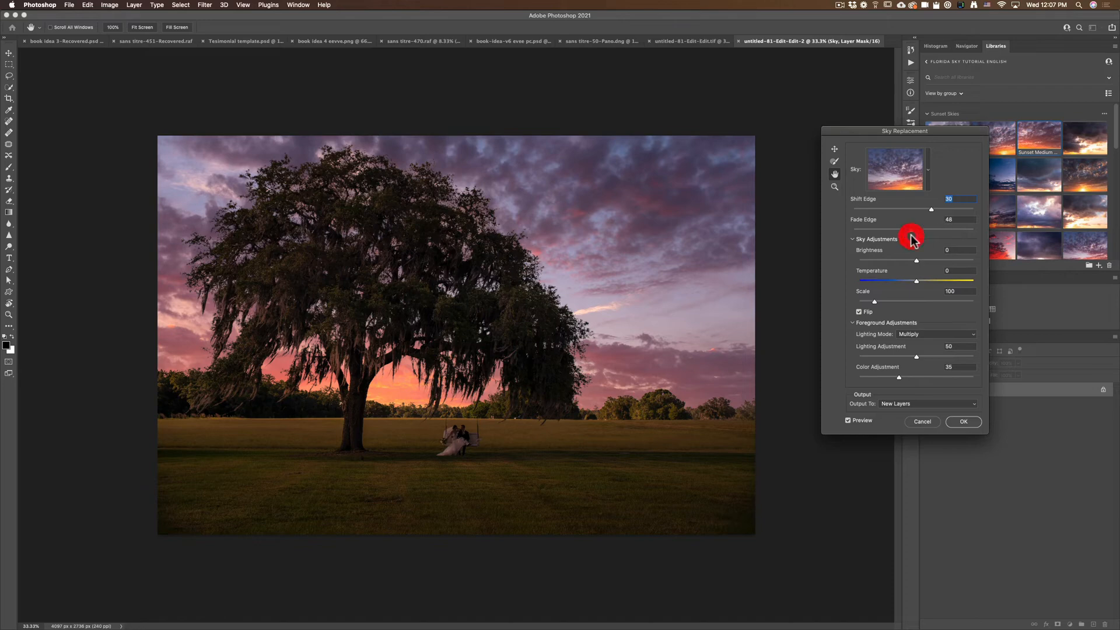
left_click(939, 230)
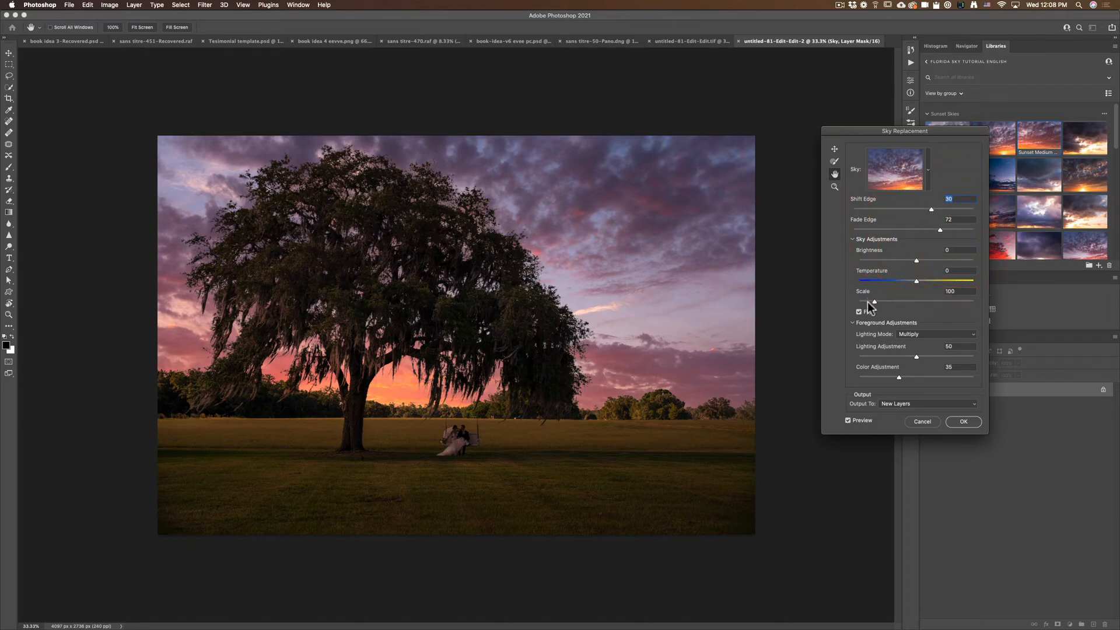
Try smaller scales for the replacement sky and set its Scale to 101
left_click_drag(874, 300, 871, 301)
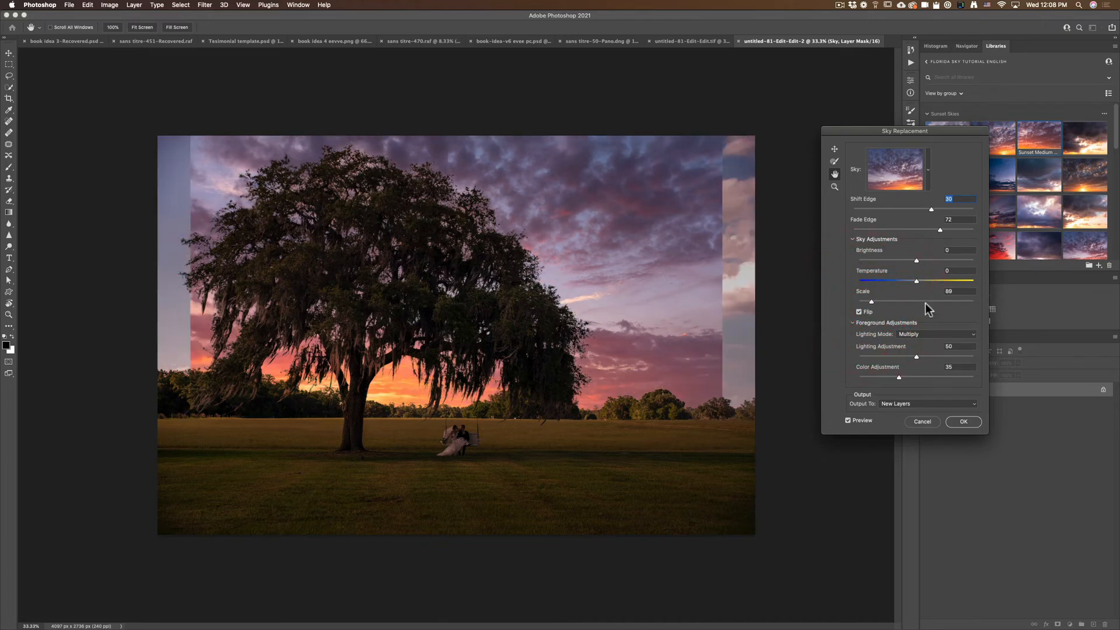
left_click_drag(873, 302, 874, 304)
left_click(873, 304)
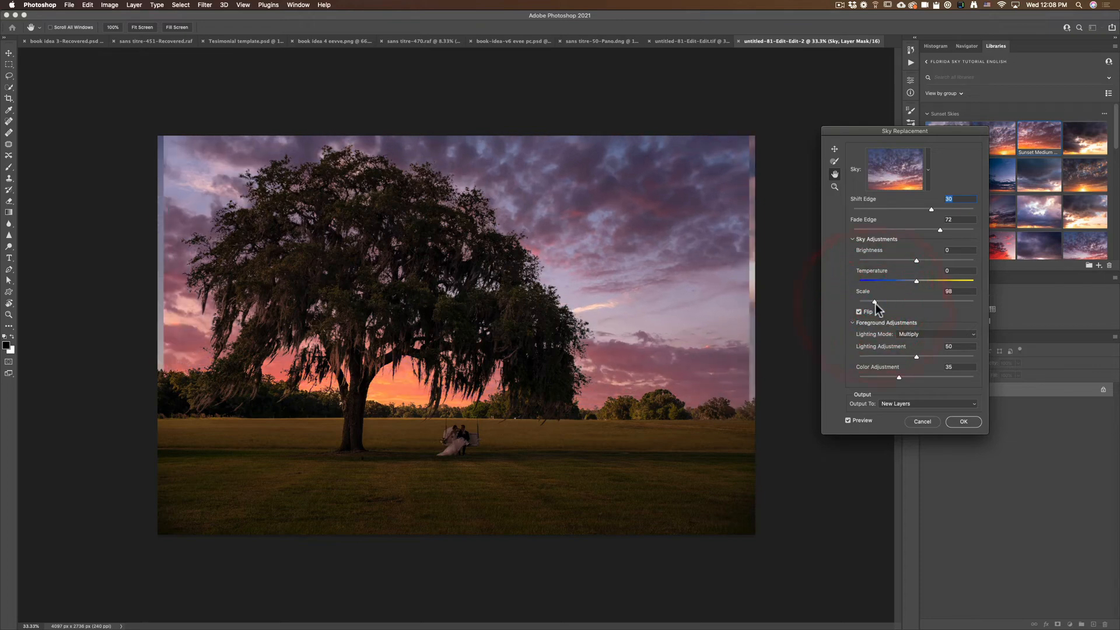
left_click_drag(877, 303, 876, 303)
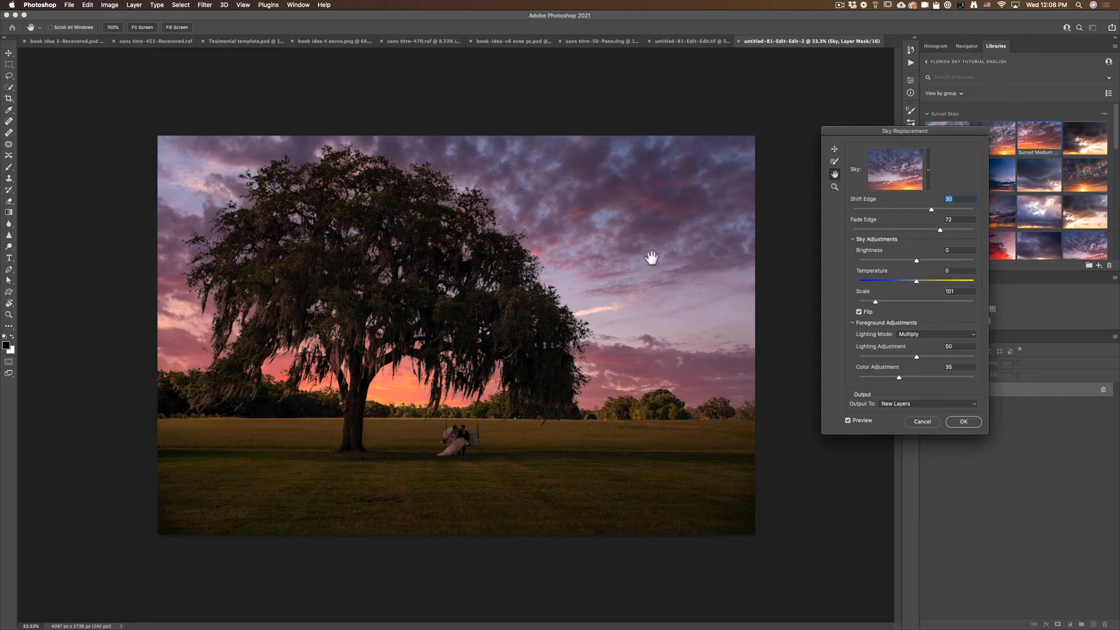
Apply the last sky of the Medium Format Sky group, with pink-orange clouds, and output the replacement to new layers
left_click(904, 175)
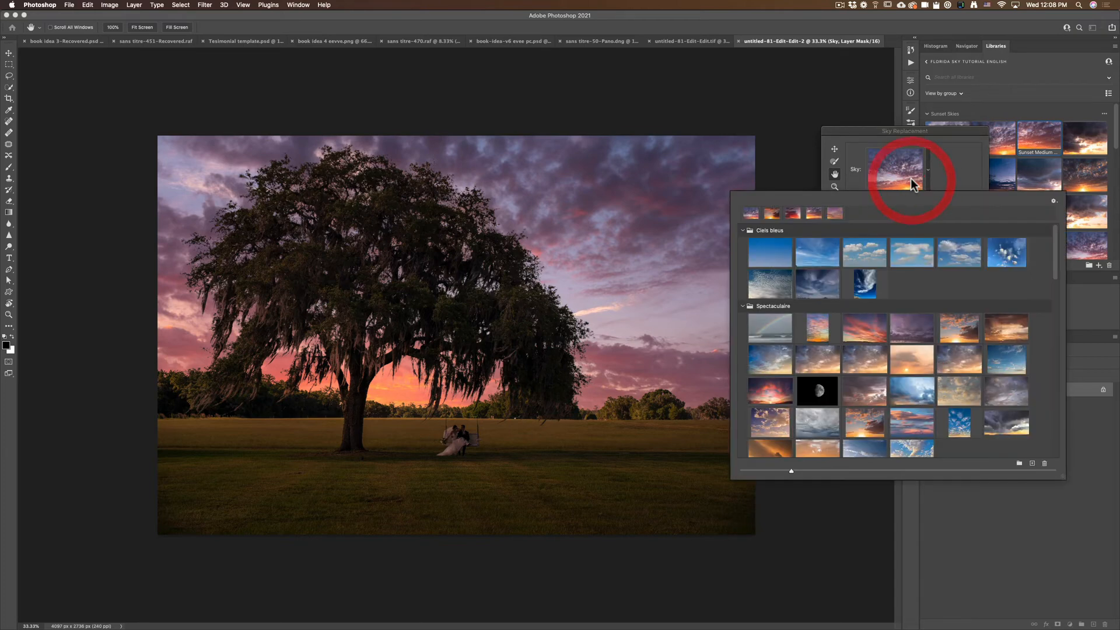
scroll(997, 322, "down", 10)
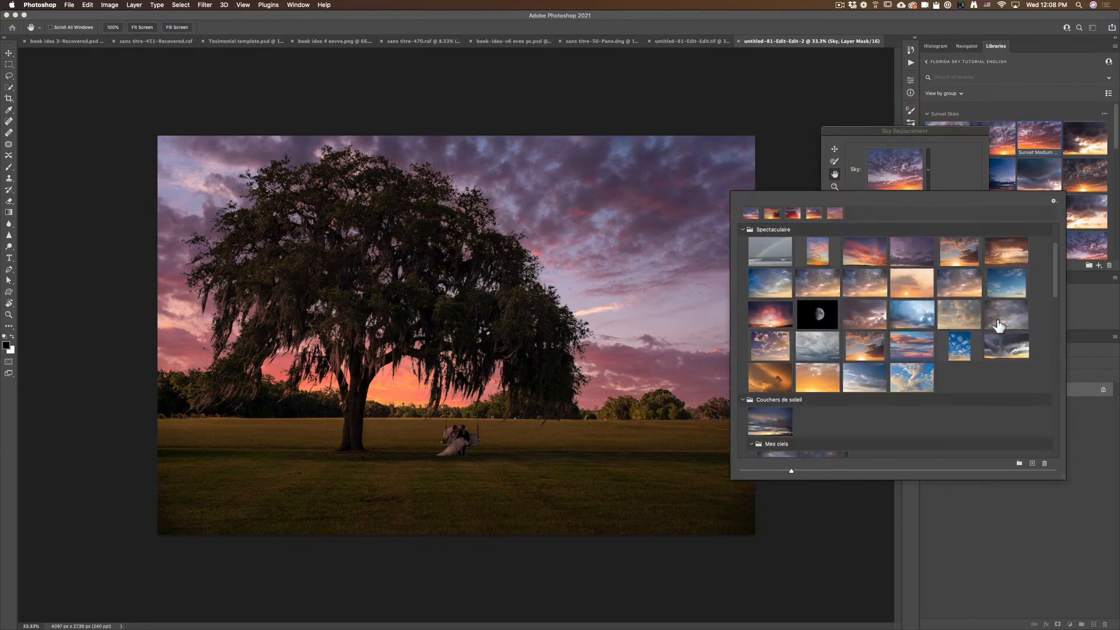
scroll(996, 320, "down", 5)
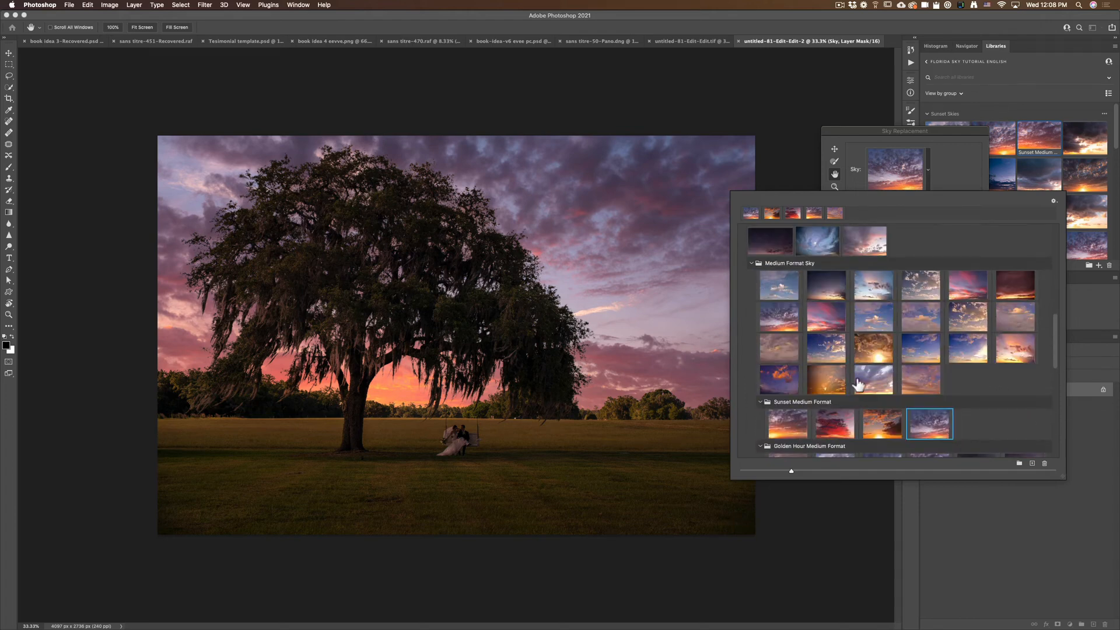
left_click(913, 378)
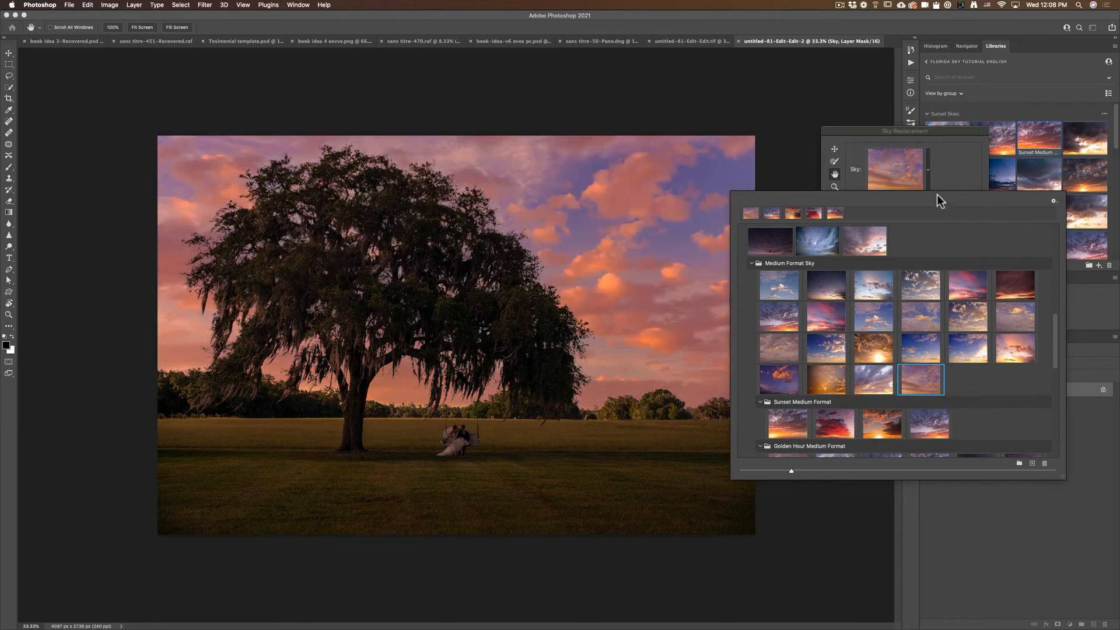
left_click(949, 178)
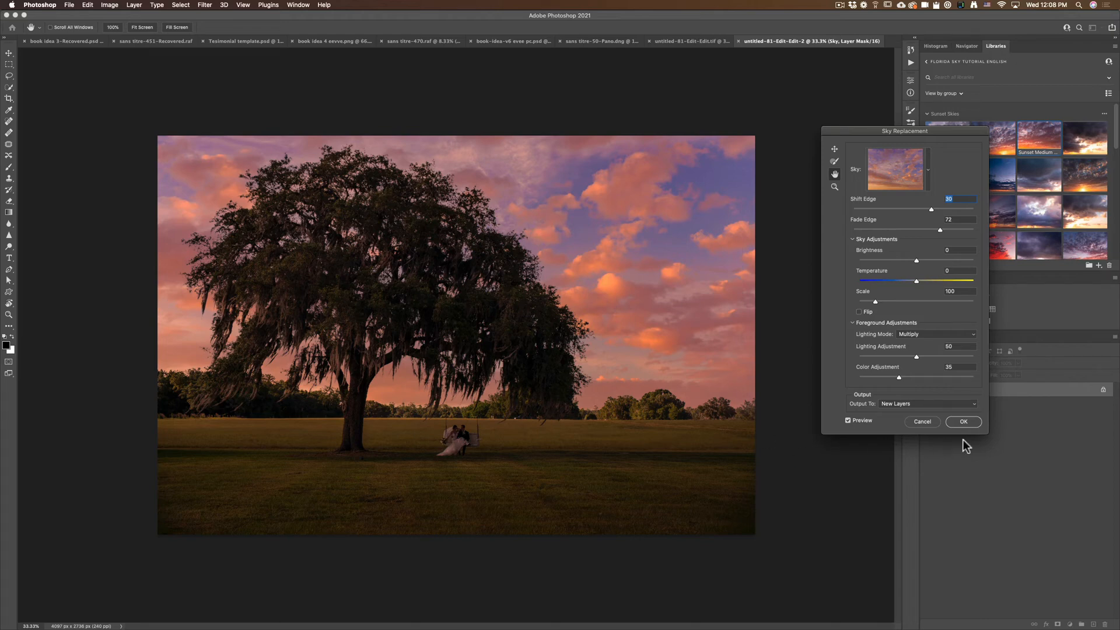
left_click(970, 422)
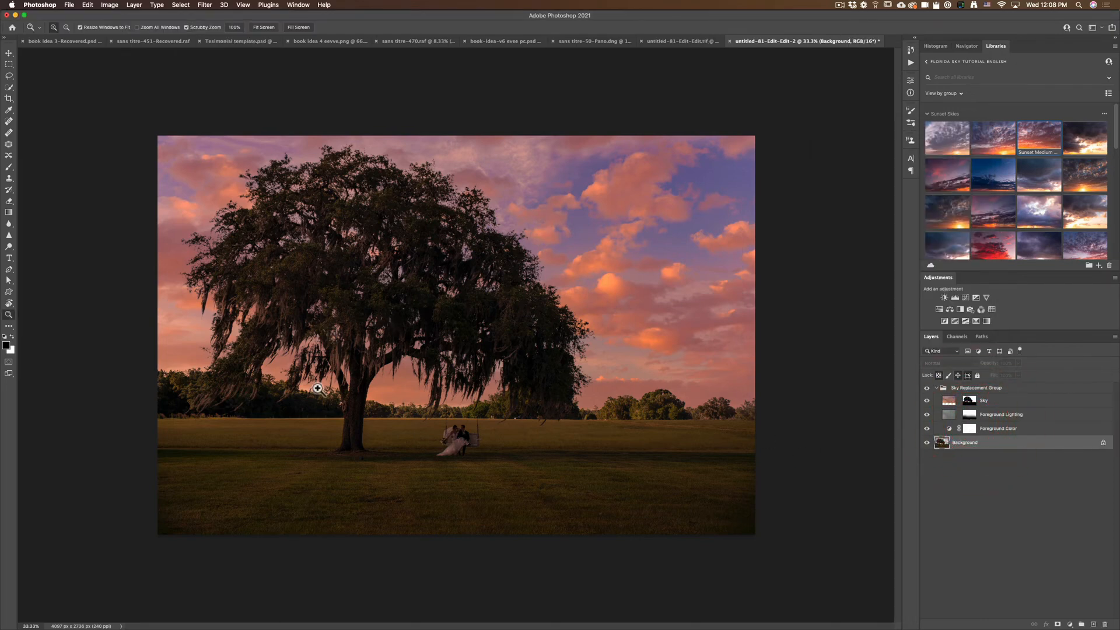
Examine the sky blending around the tree's hanging moss, branches and crown edges at close range
left_click(320, 362)
left_click(495, 345)
left_click(684, 362)
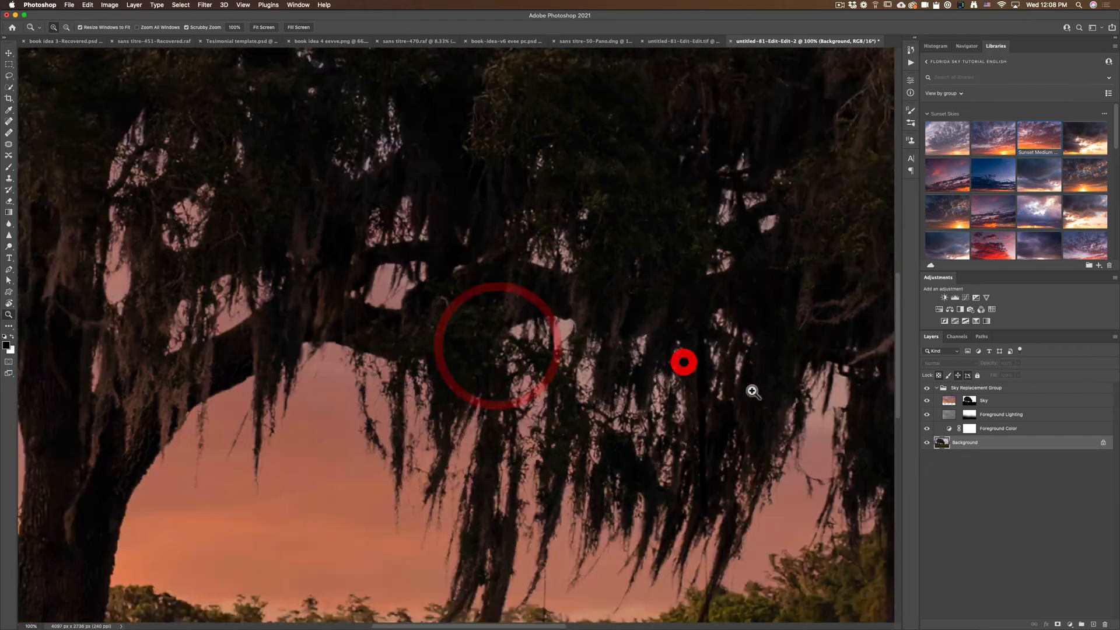
left_click(678, 360, "alt")
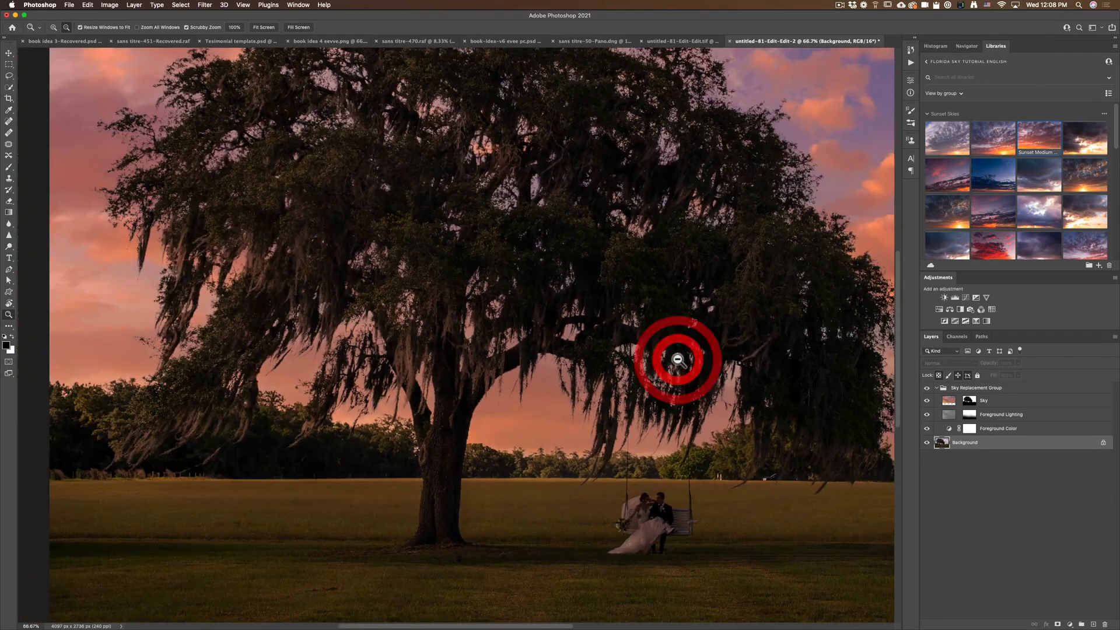
left_click(678, 275)
left_click(673, 279)
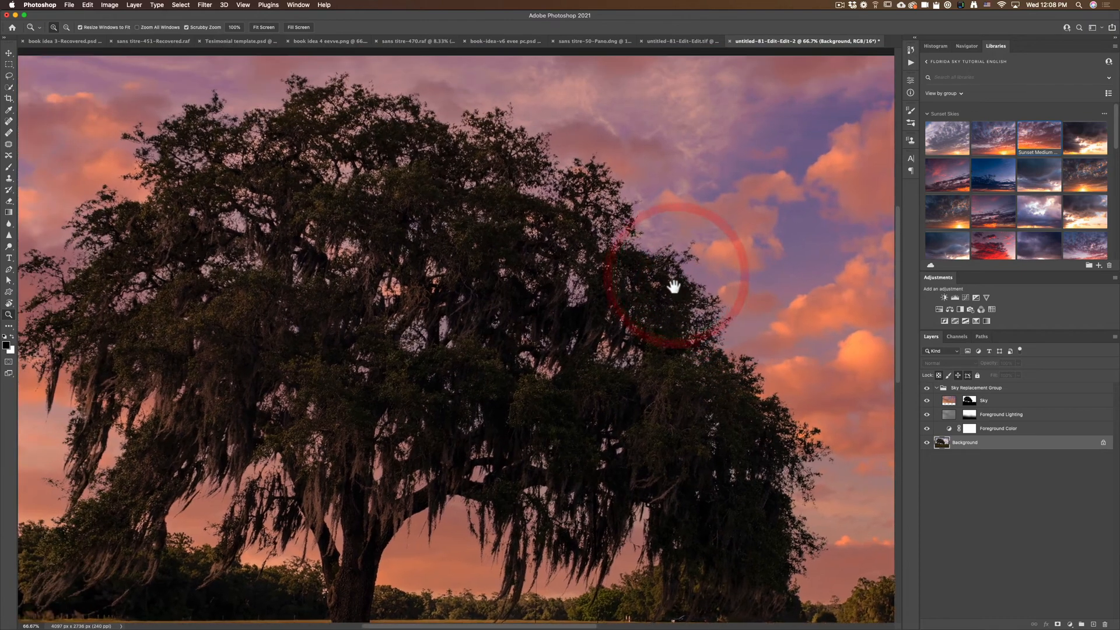
left_click(675, 283)
left_click(602, 207)
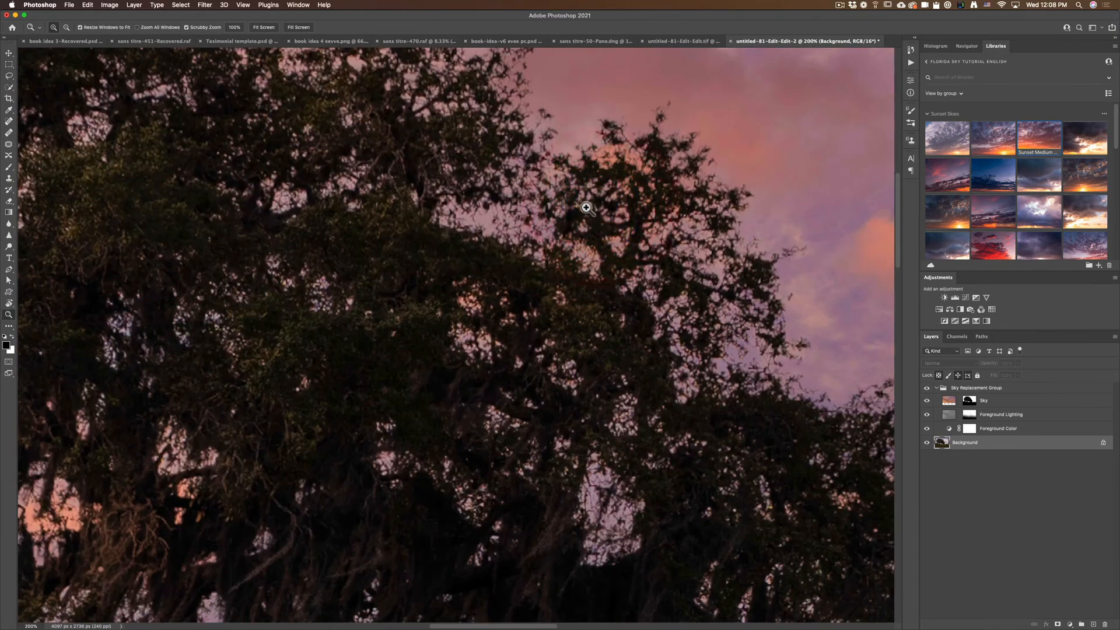
left_click(612, 226, "alt")
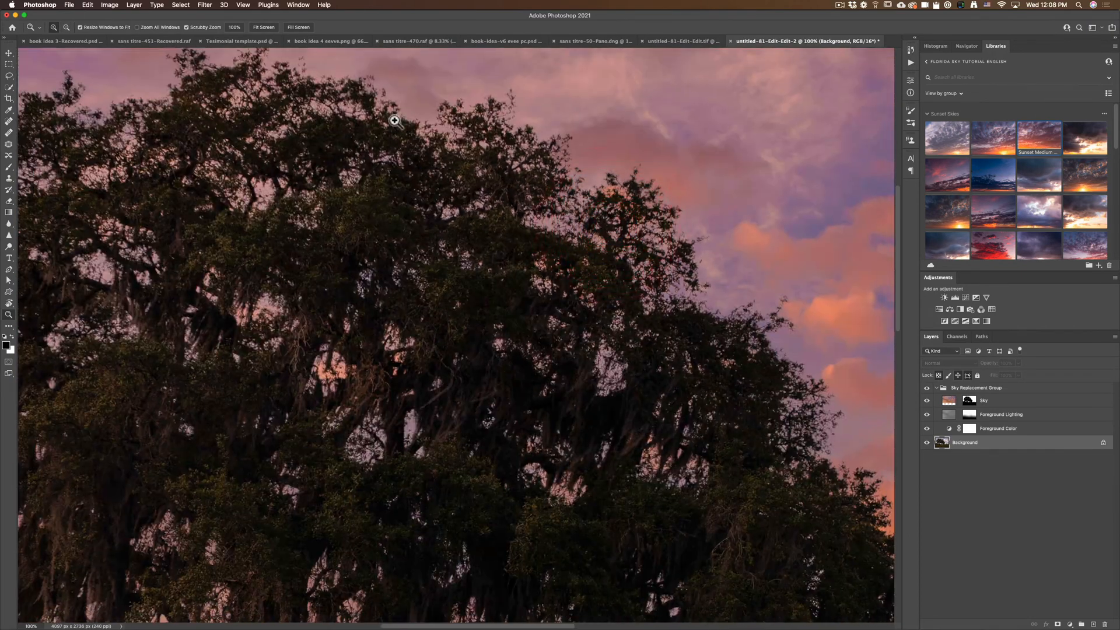
left_click(601, 339, "alt")
left_click(601, 343, "alt")
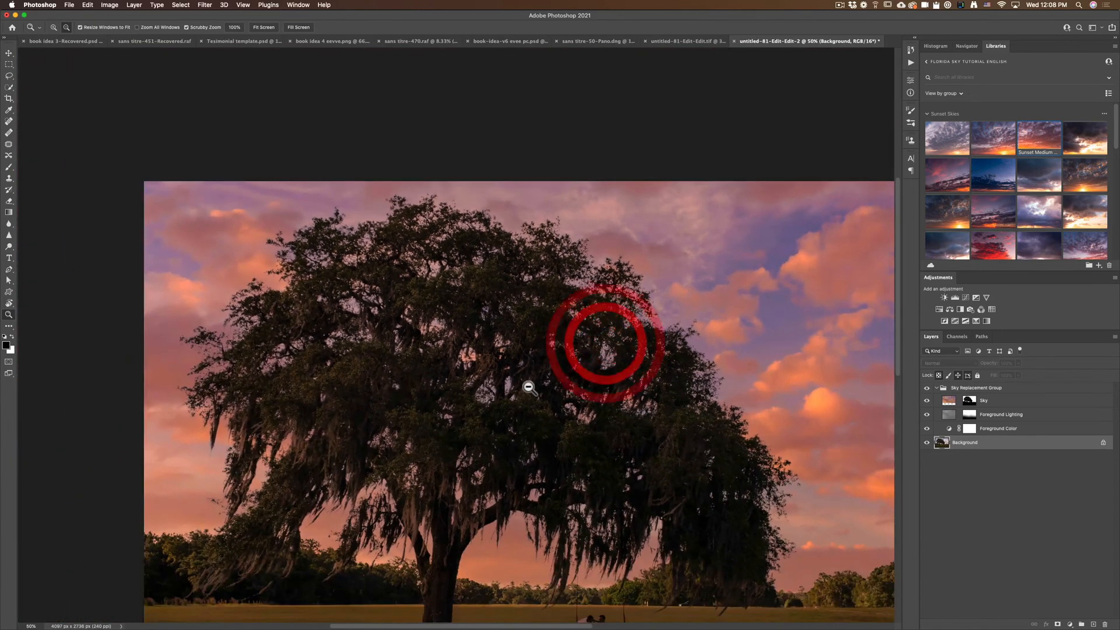
left_click(525, 388, "alt")
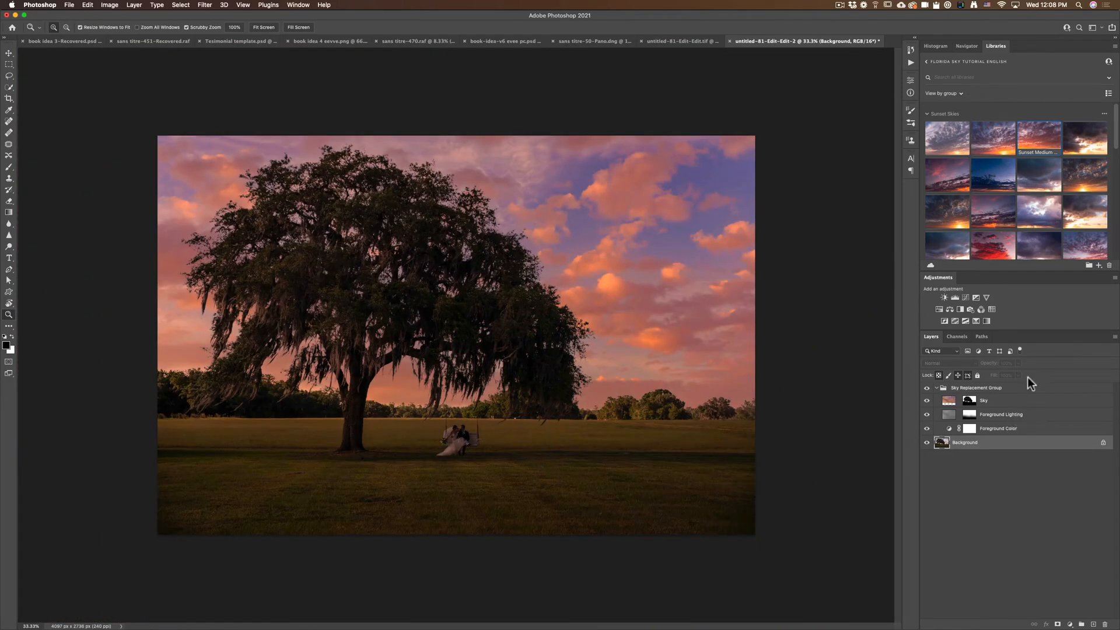
Collapse and hide the Sky Replacement Group, and make the Background layer active
left_click(1041, 388)
left_click(936, 388)
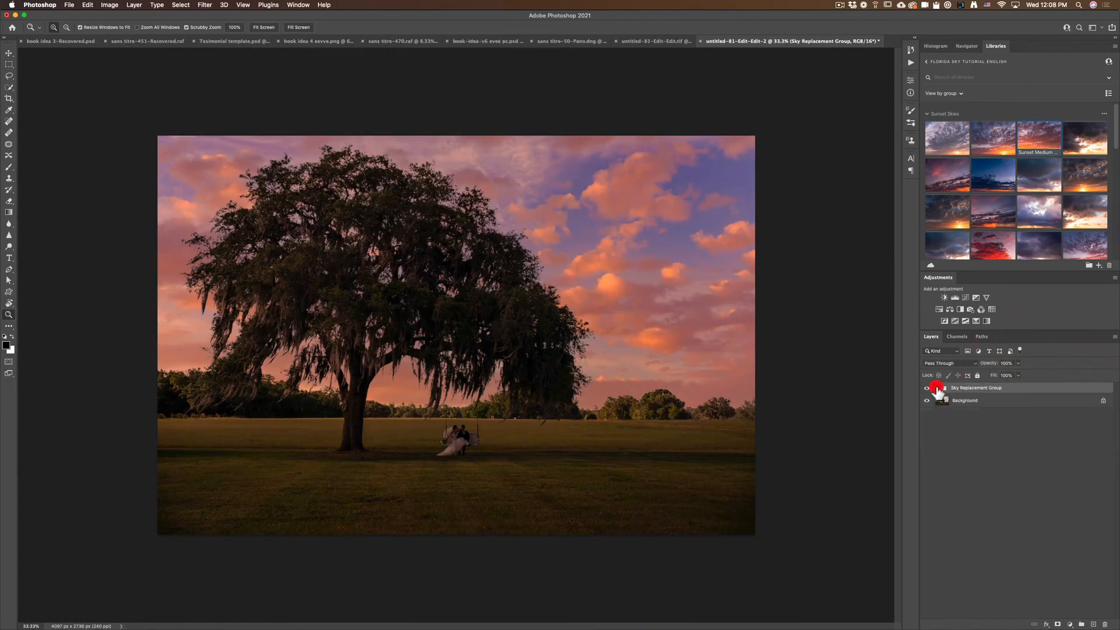
left_click(927, 388)
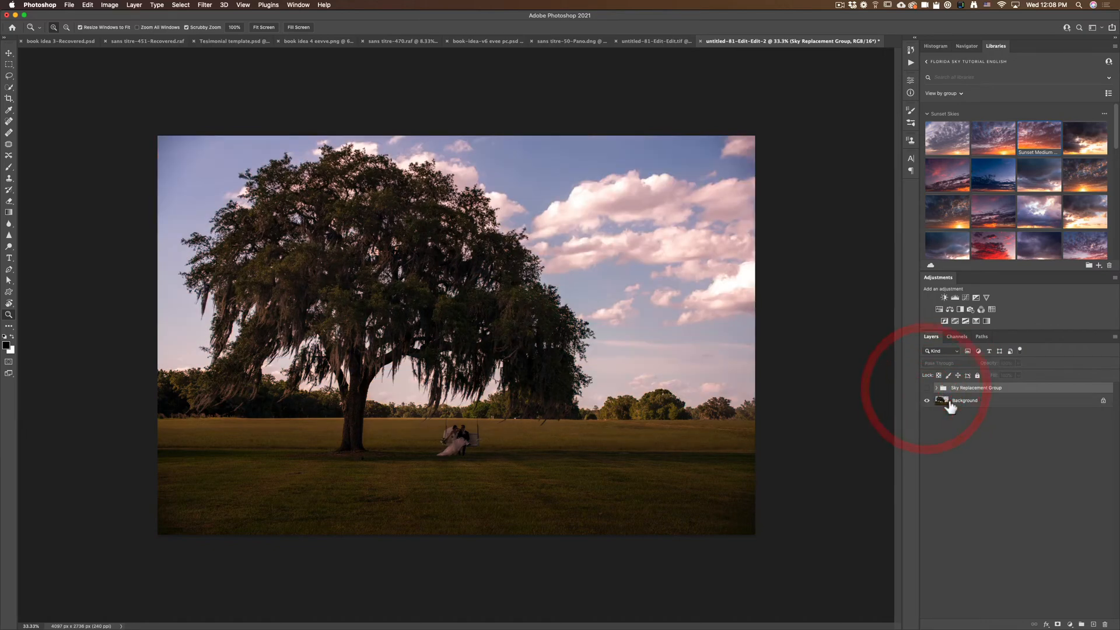
left_click(945, 400)
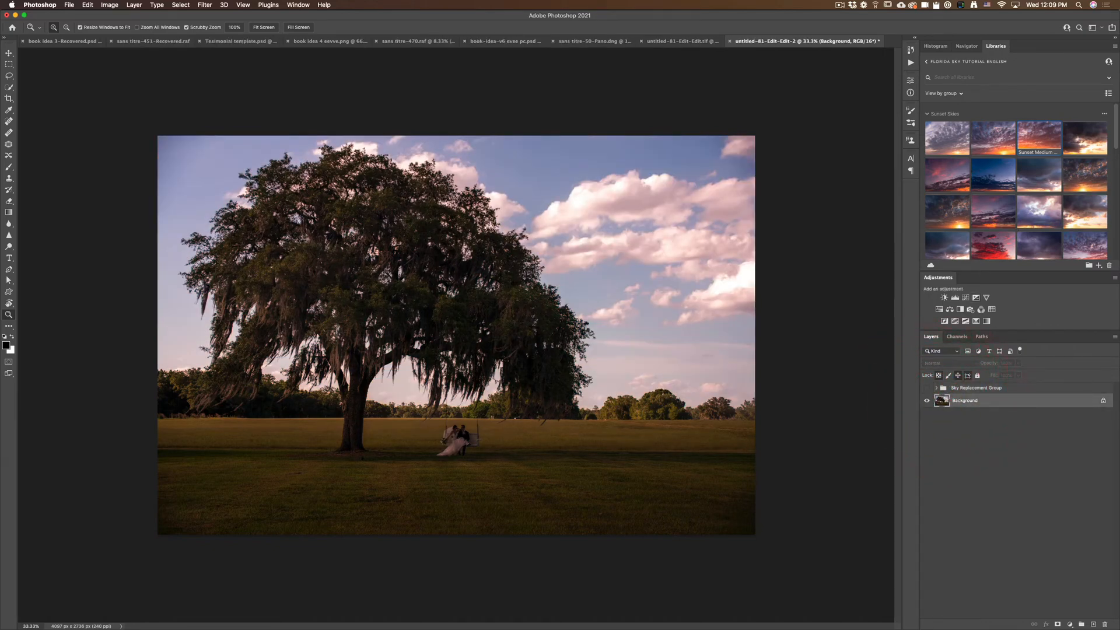
Place Golden Hour Medium Format-14 from the library's Golden Hour group over the sky down to the horizon, and set its blend mode to Multiply
left_click(927, 114)
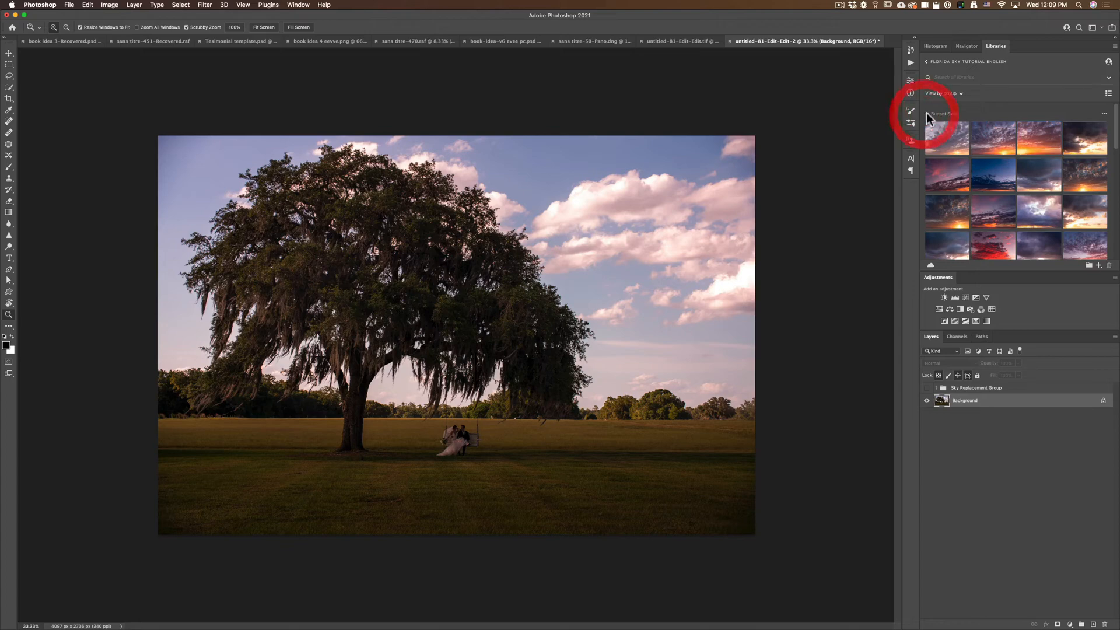
left_click(928, 144)
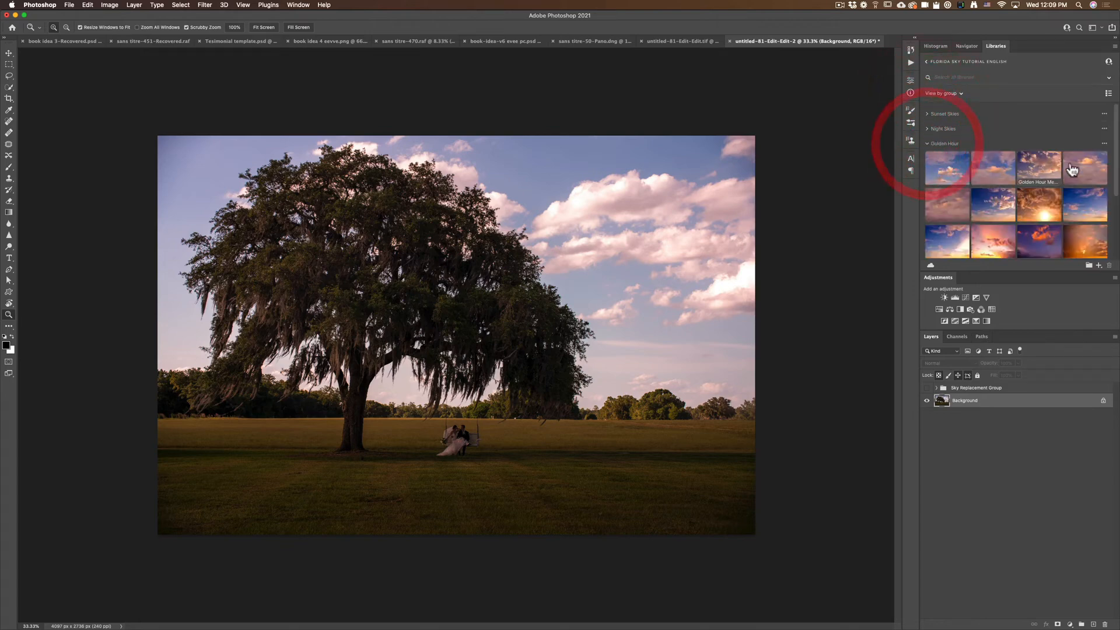
left_click_drag(1117, 171, 1117, 212)
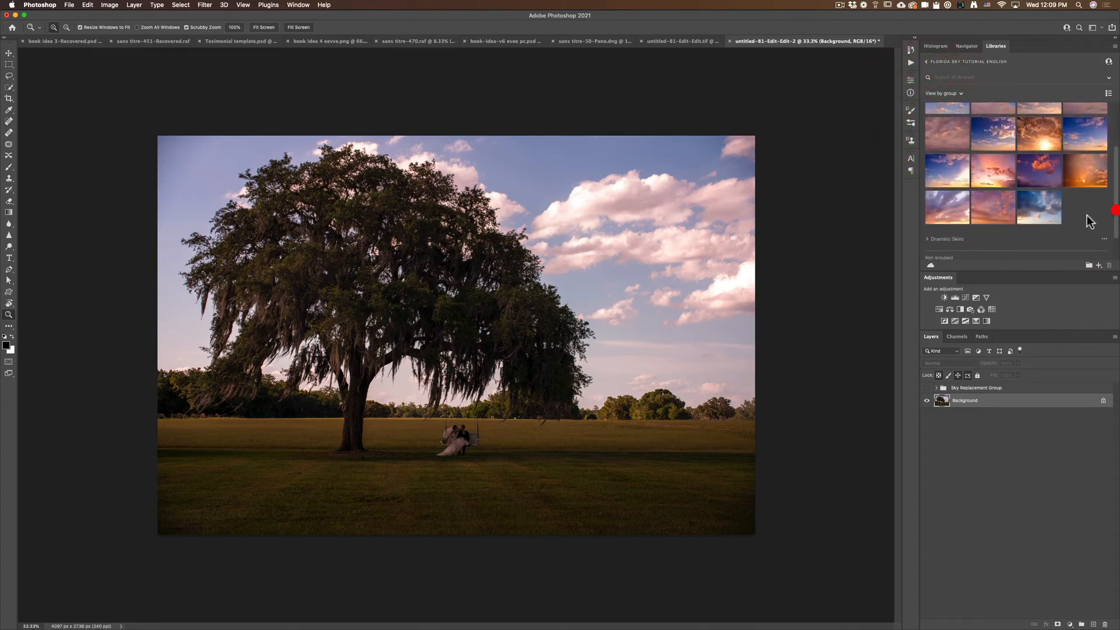
left_click_drag(506, 305, 563, 233)
left_click_drag(664, 211, 756, 219)
left_click_drag(677, 233, 607, 232)
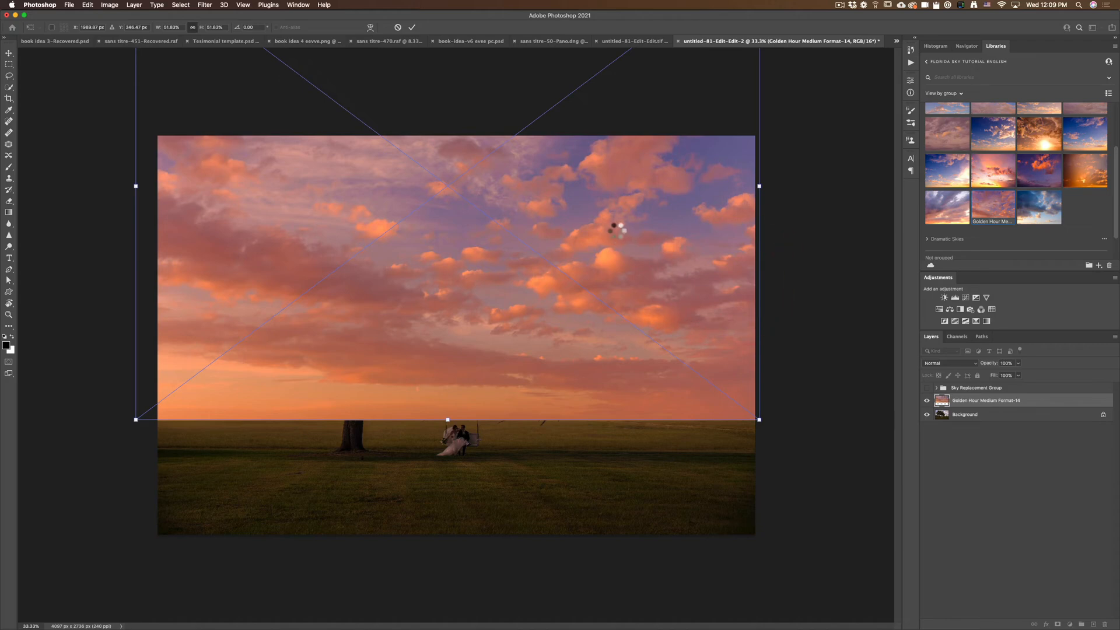
key("Return")
left_click(949, 363)
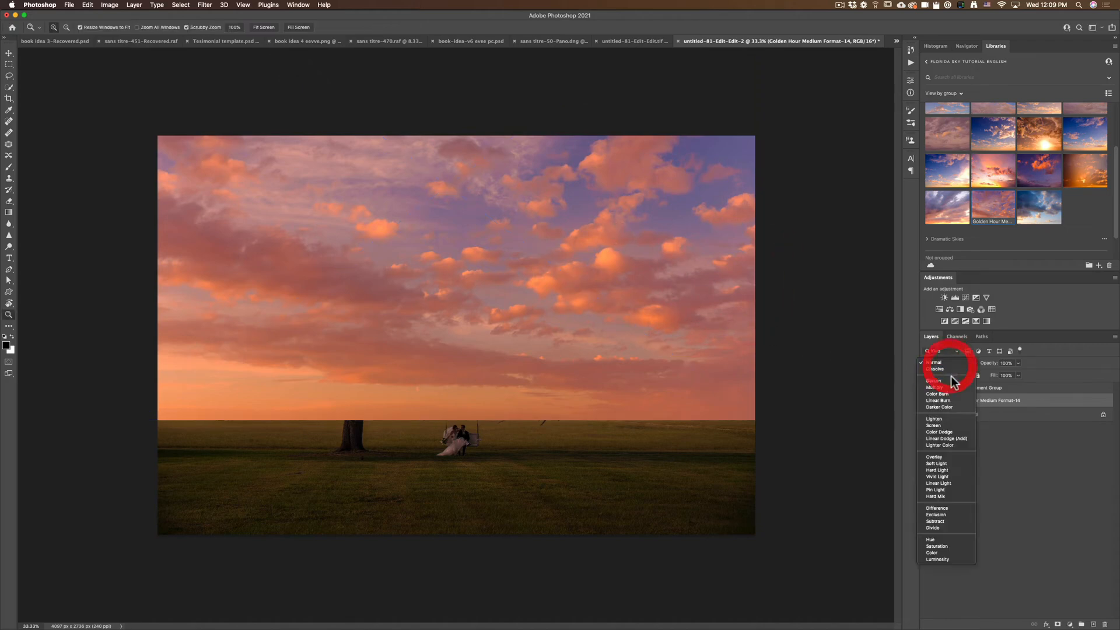
left_click(951, 386)
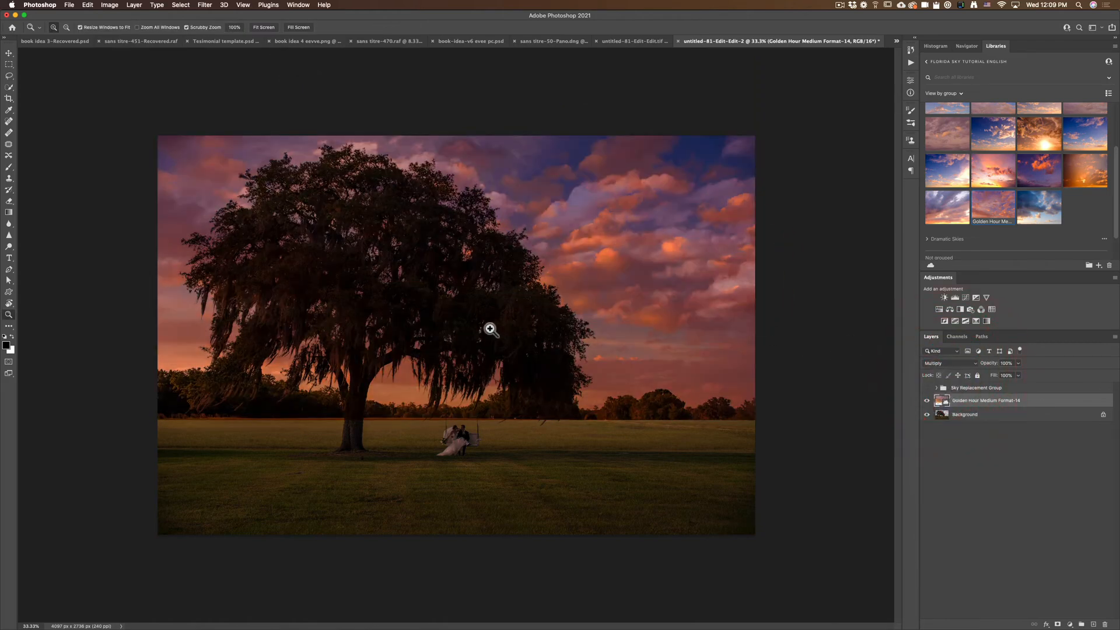
Examine the tree under the multiplied sky up close and compare the photo with and without the sky layer
left_click(487, 324)
left_click(488, 324)
left_click(488, 324)
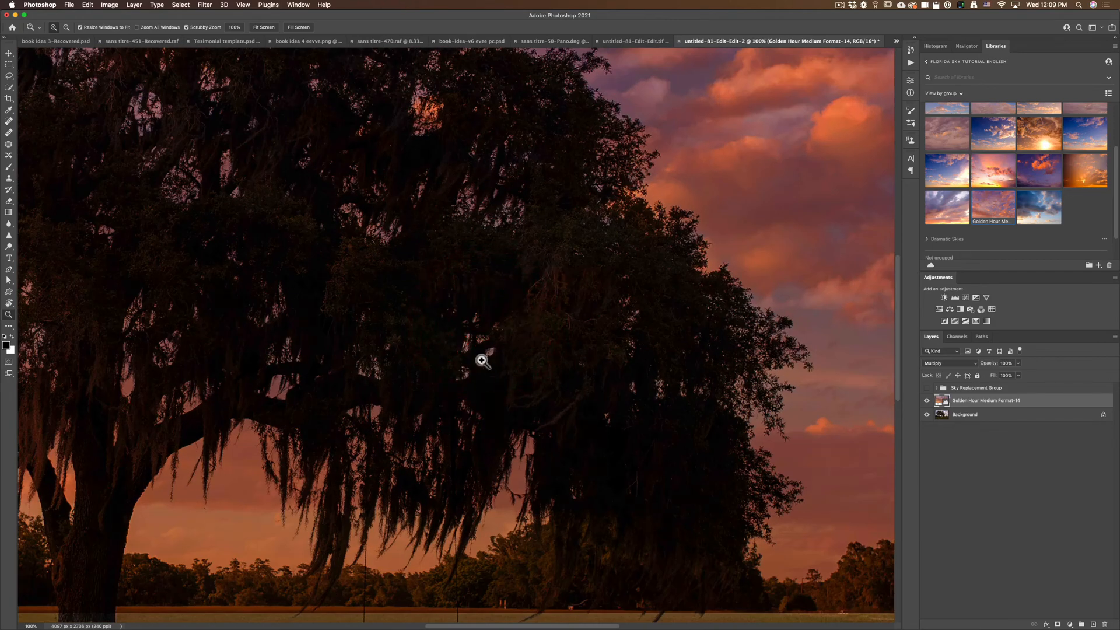
left_click(604, 306, "alt")
left_click(604, 306, "alt")
left_click(600, 303, "alt")
left_click(438, 284, "alt")
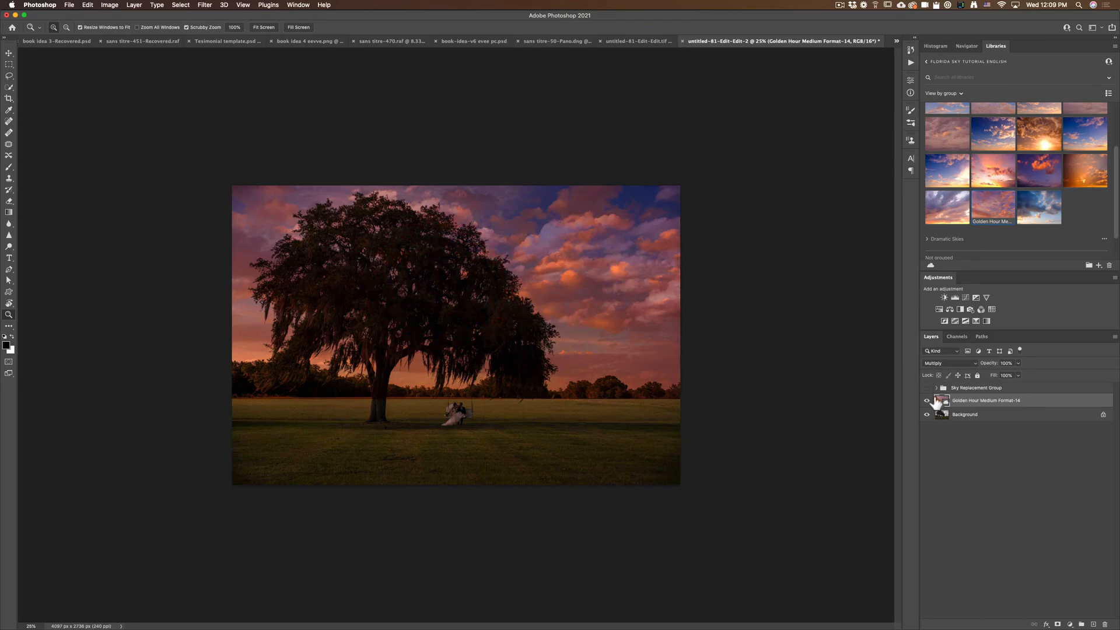
left_click(927, 401)
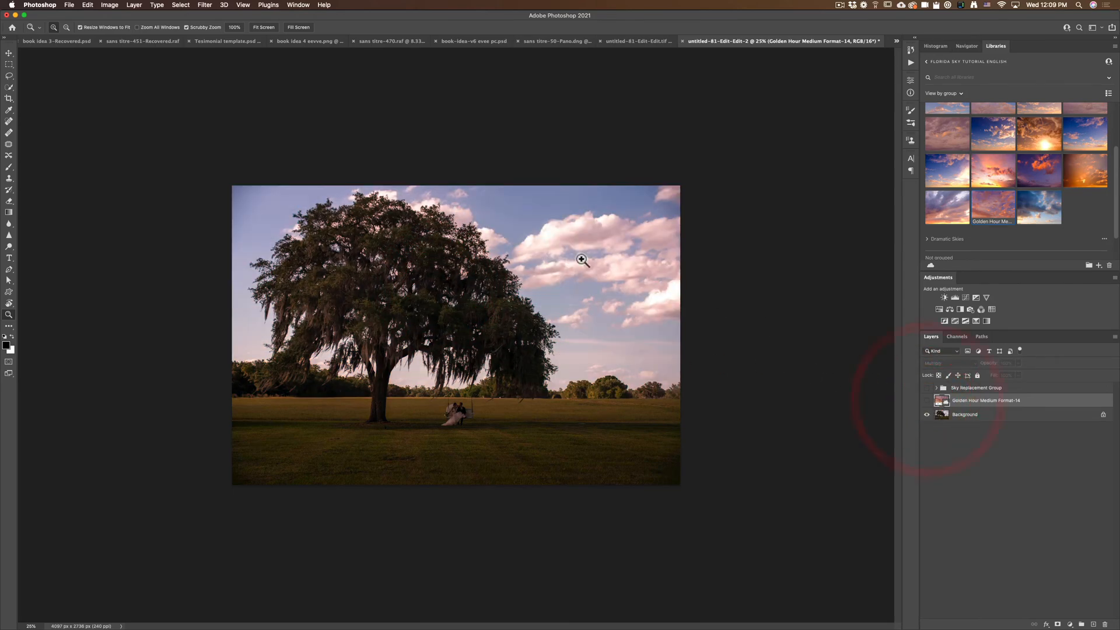
left_click(927, 400)
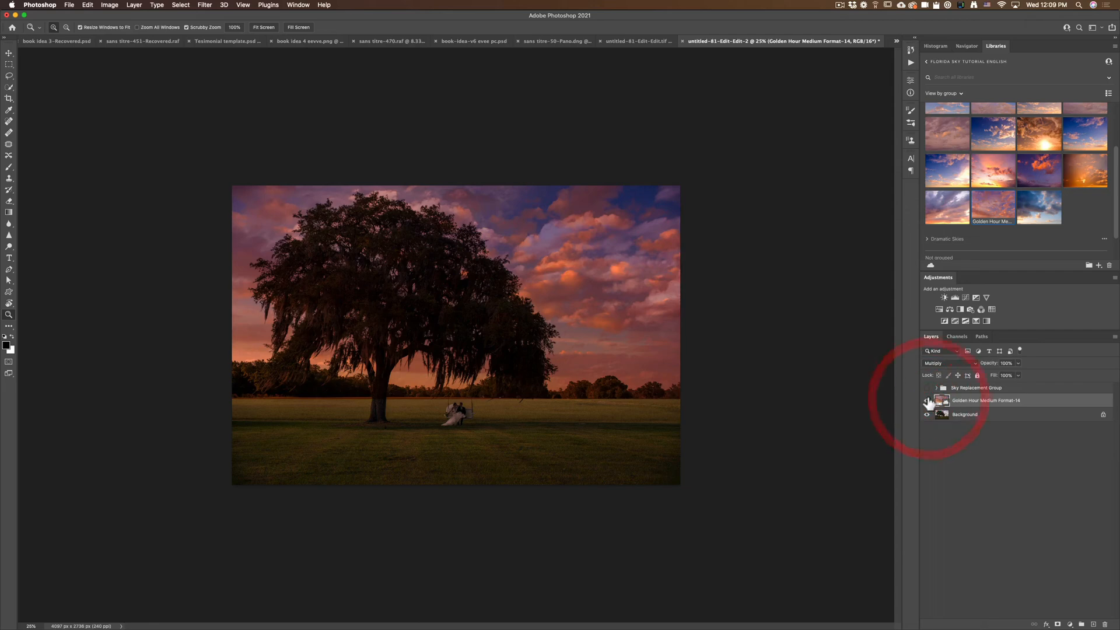
Hide the Golden Hour sky layer and raise the Background layer's Highlights to +100 with the Camera Raw Filter
left_click(927, 401)
left_click(942, 414)
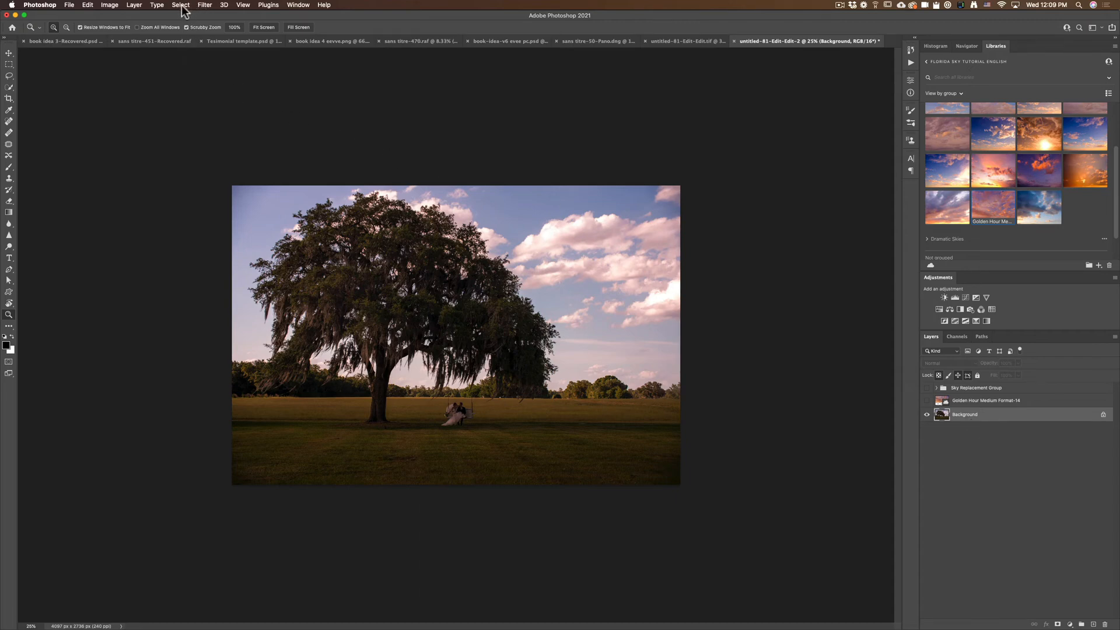
left_click(203, 6)
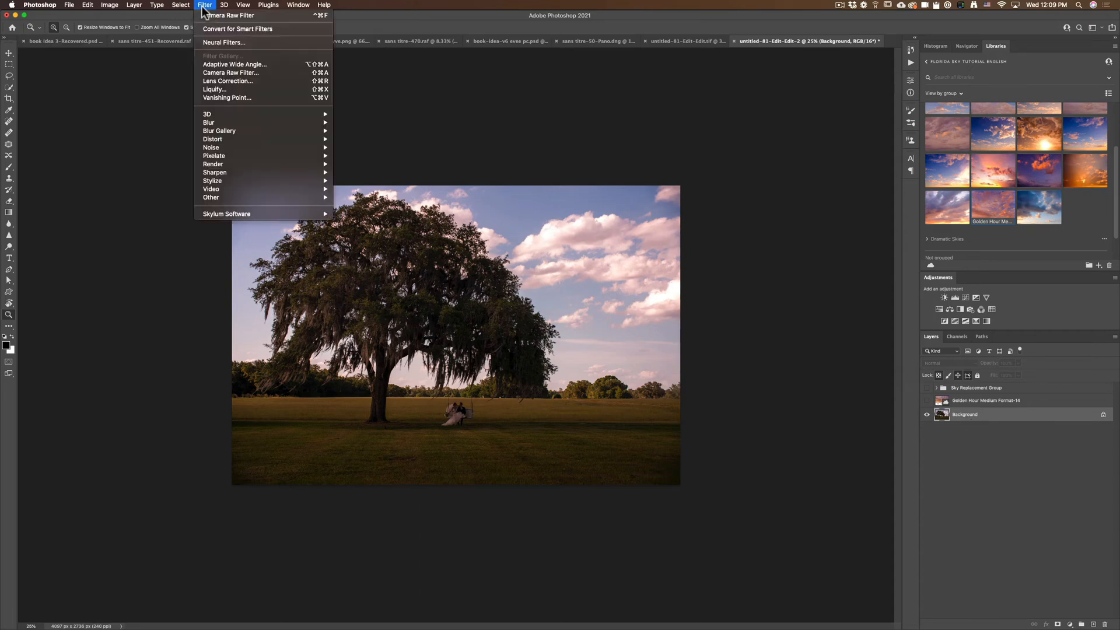
left_click(232, 72)
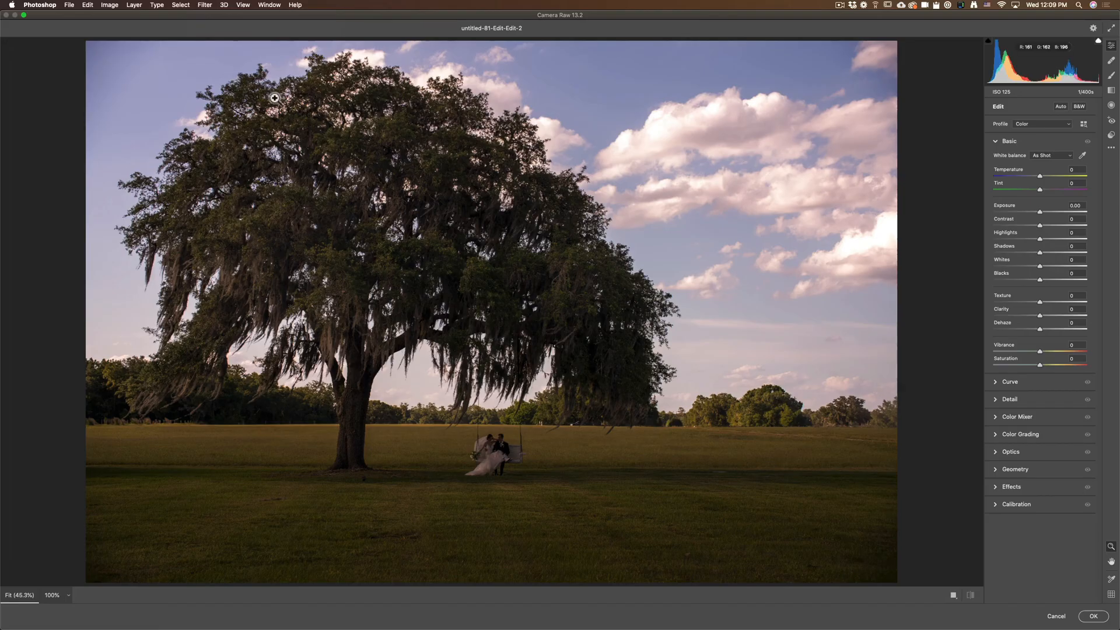
left_click_drag(1054, 242, 1103, 243)
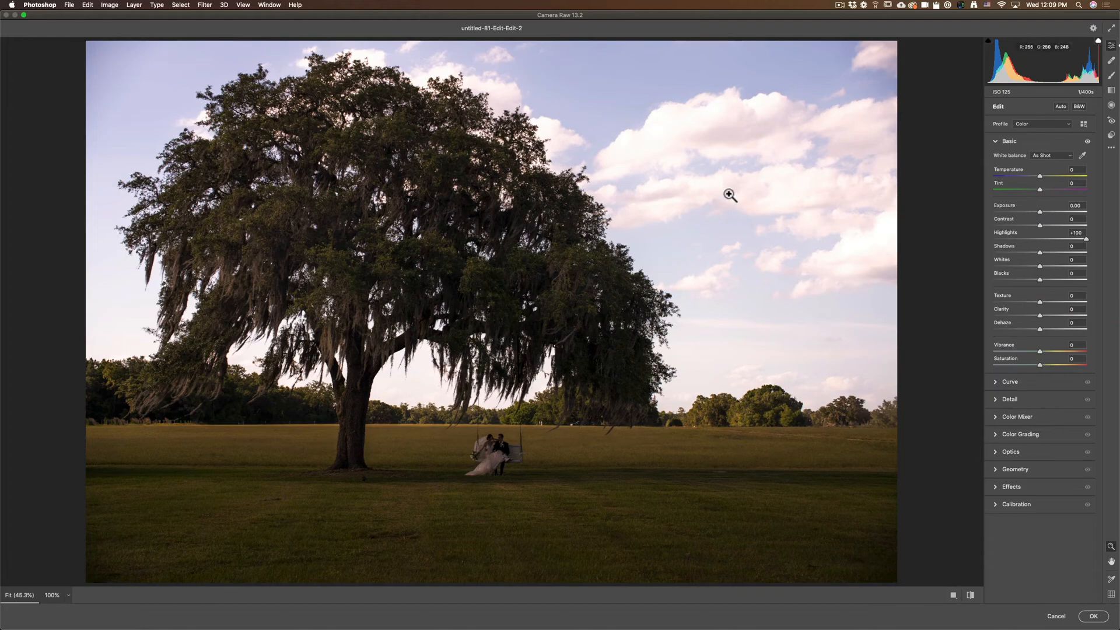
left_click(1094, 616)
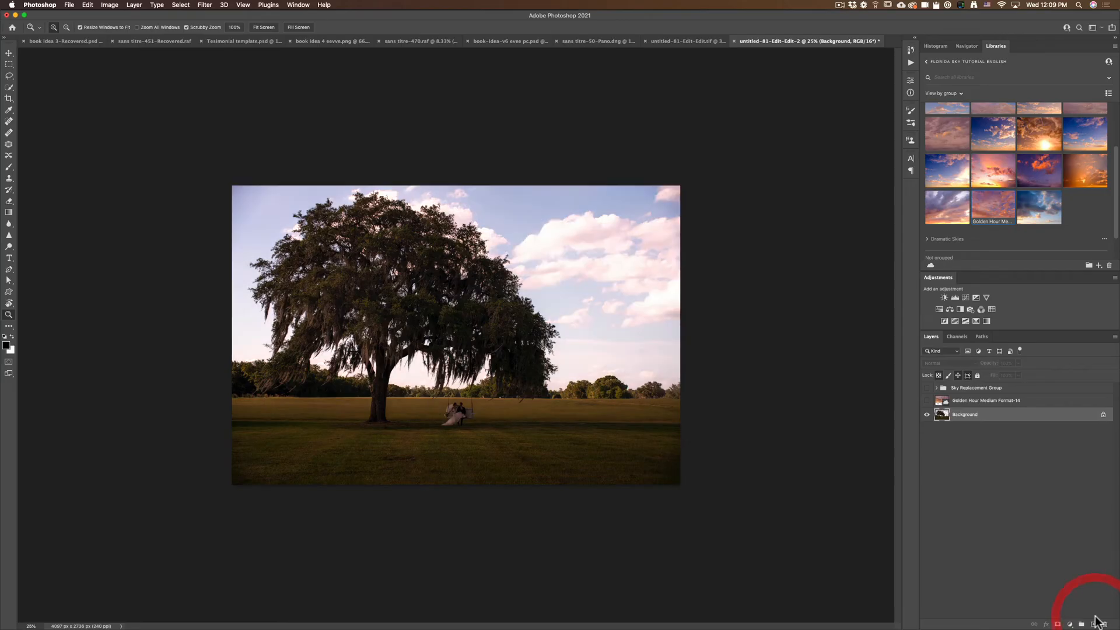
Lighten the Background layer's original sky using the Dodge tool with an enlarged brush, and show the Golden Hour sky layer again
left_click(10, 223)
left_click(9, 246)
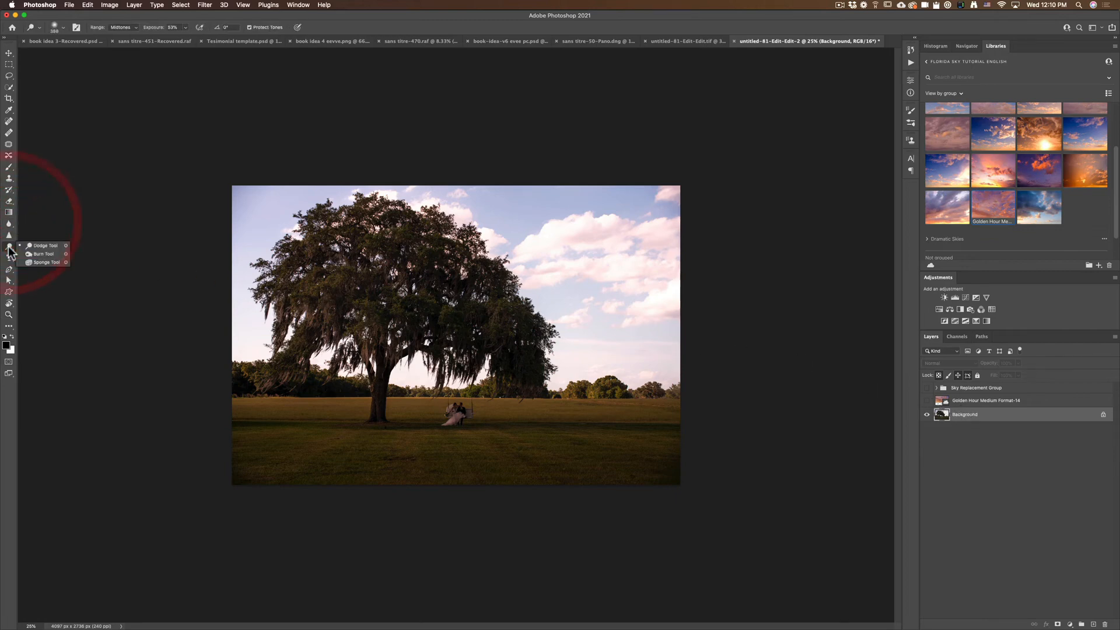
left_click(48, 246)
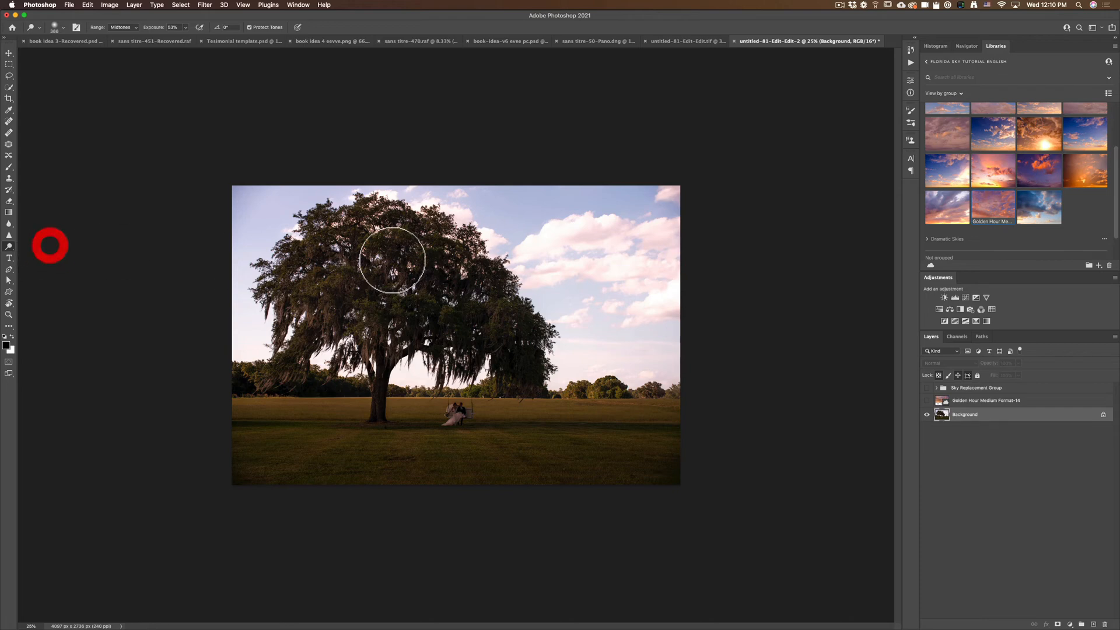
right_click(587, 252)
left_click(531, 218)
mouse_move(545, 227)
left_mouse_down()
mouse_move(589, 230)
mouse_move(663, 307)
mouse_move(552, 253)
mouse_move(470, 175)
mouse_move(649, 311)
mouse_move(530, 260)
mouse_move(640, 295)
mouse_move(647, 200)
mouse_move(451, 190)
mouse_move(391, 169)
mouse_move(342, 175)
mouse_move(275, 195)
mouse_move(255, 250)
mouse_move(582, 225)
mouse_move(554, 278)
mouse_move(657, 337)
mouse_move(683, 223)
mouse_move(310, 170)
mouse_move(256, 182)
left_mouse_up()
left_click(926, 400)
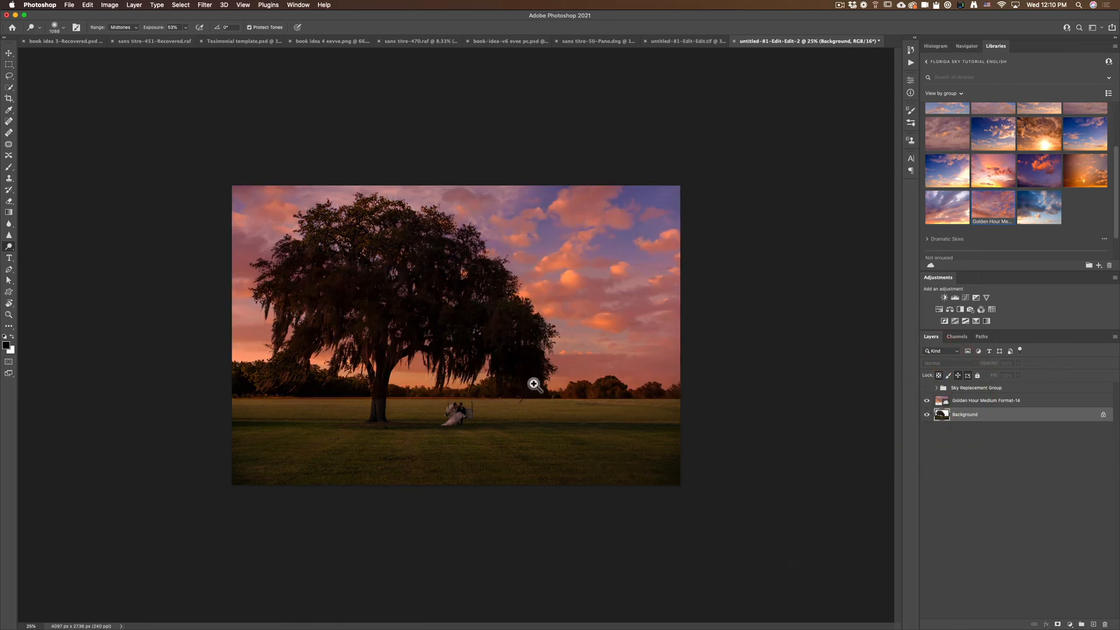
Examine the tree's crown and branches against the multiplied sky at close range
key("z")
left_click(493, 366)
left_click(446, 343, "alt")
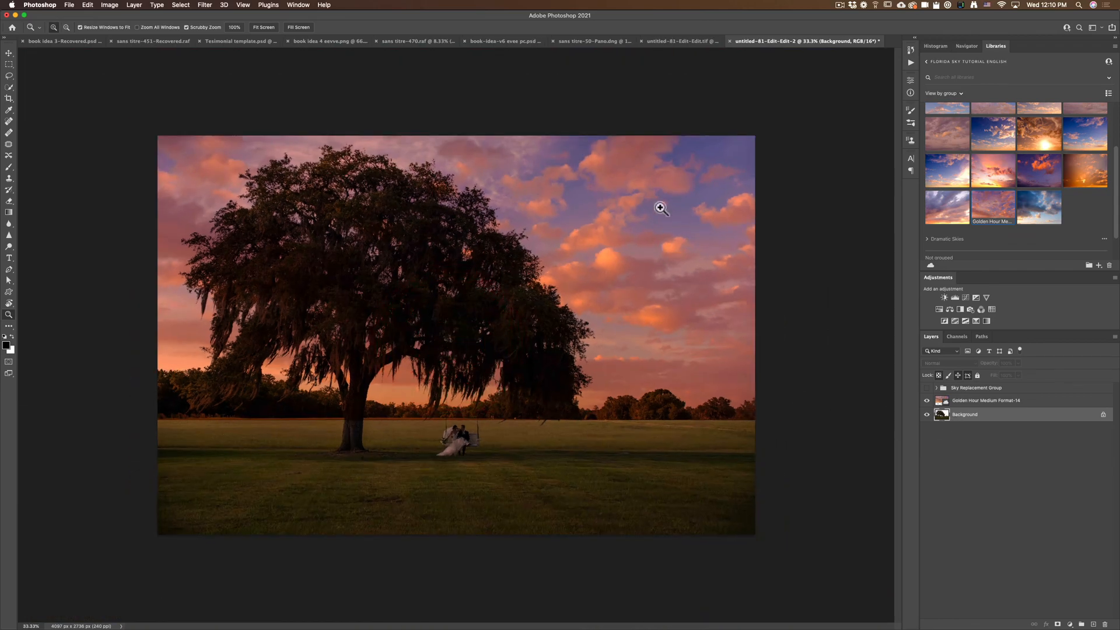
left_click(459, 220)
left_click(487, 260)
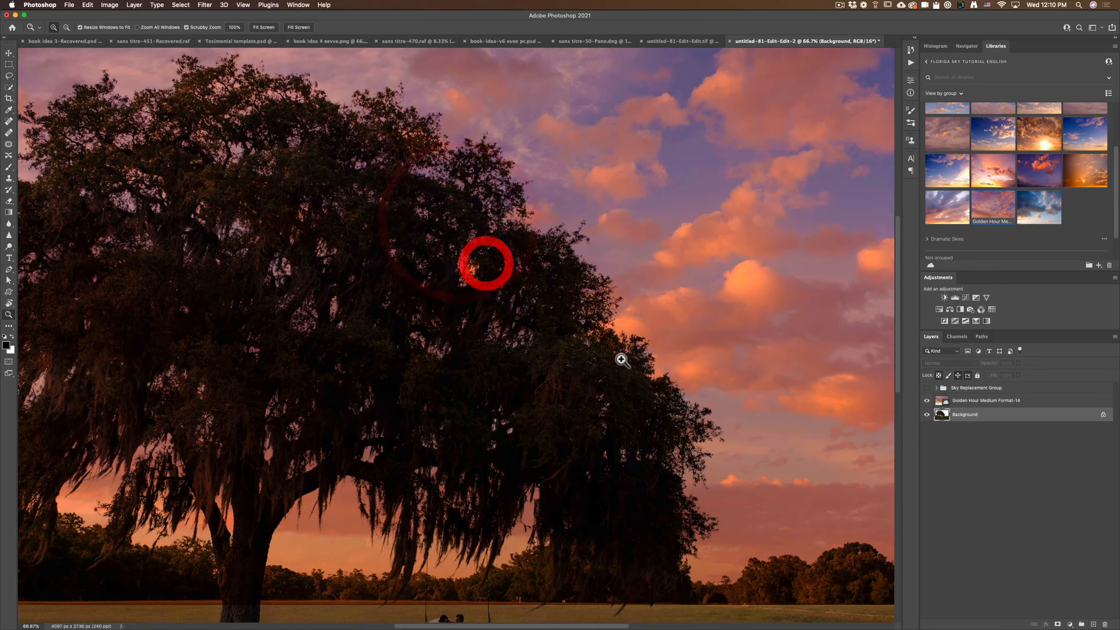
left_click(532, 322, "alt")
left_click(532, 323, "alt")
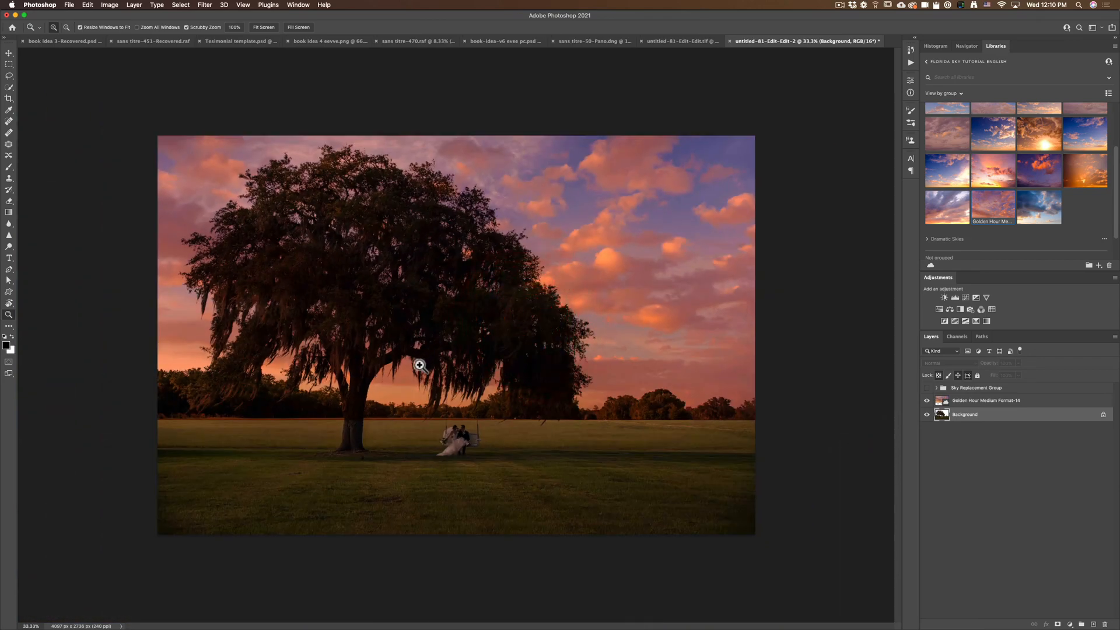
Move the Golden Hour Medium Format-14 layer slightly upward with Free Transform so its lower edge sits at the horizon
left_click(970, 402)
key("super+t")
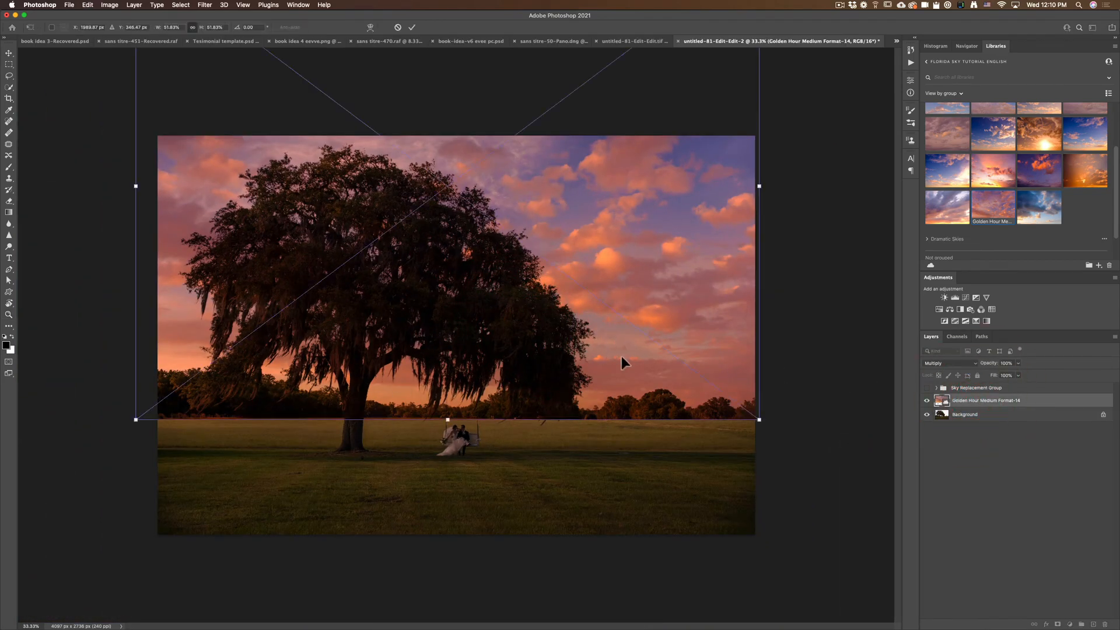
left_click_drag(621, 357, 621, 354)
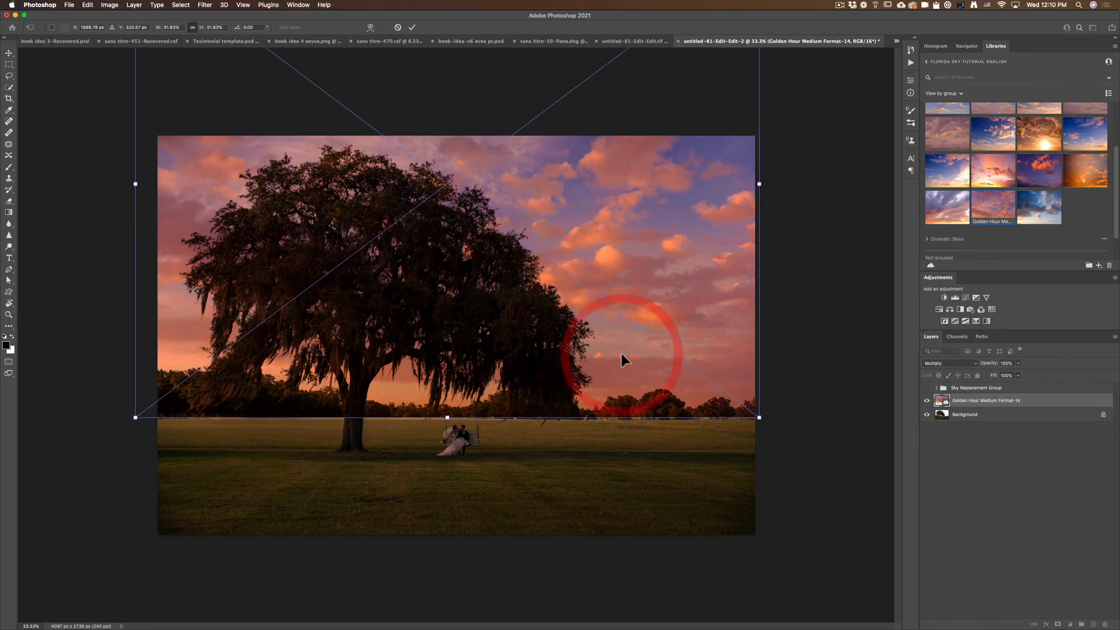
key("Return")
key("z")
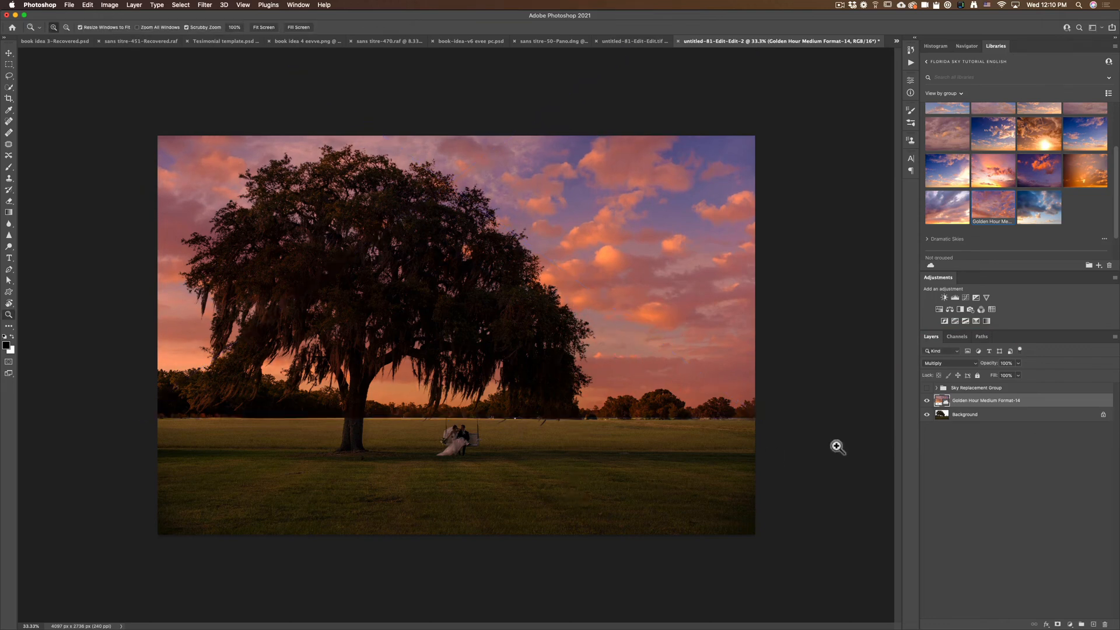
Duplicate the Golden Hour sky layer, flip the copy vertically, and place it over the field directly below the horizon
key("super+j")
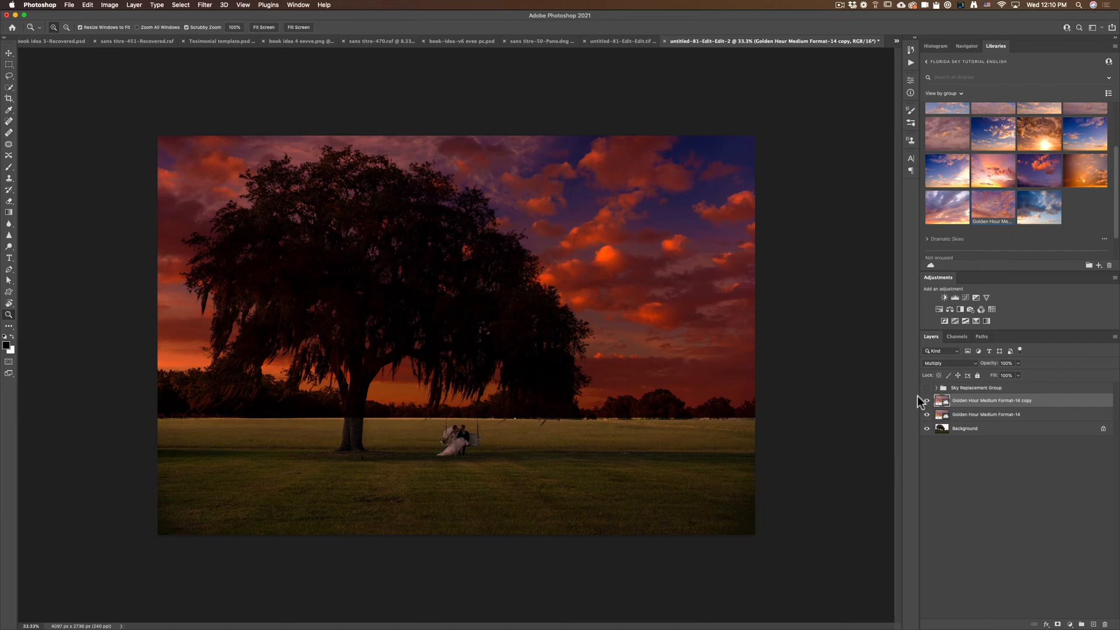
key("super+t")
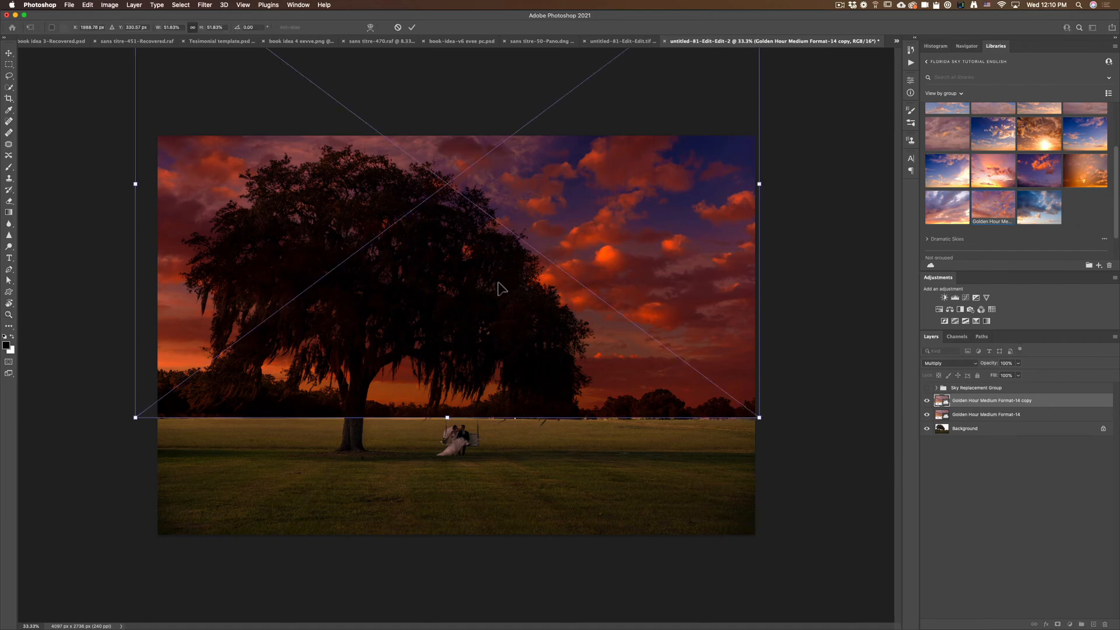
right_click(453, 288)
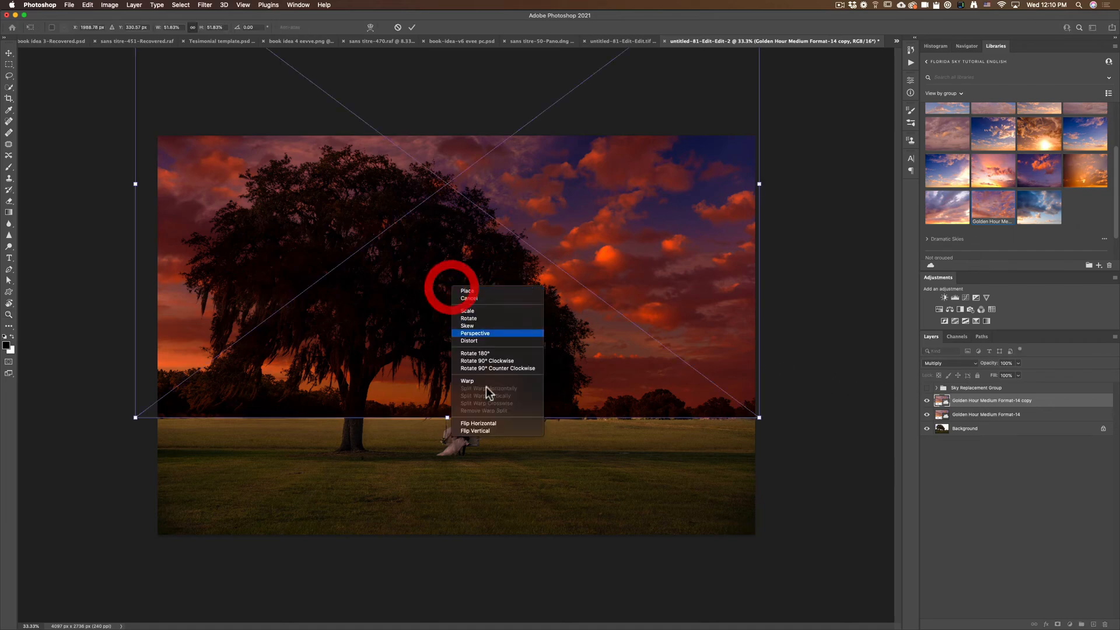
left_click(501, 431)
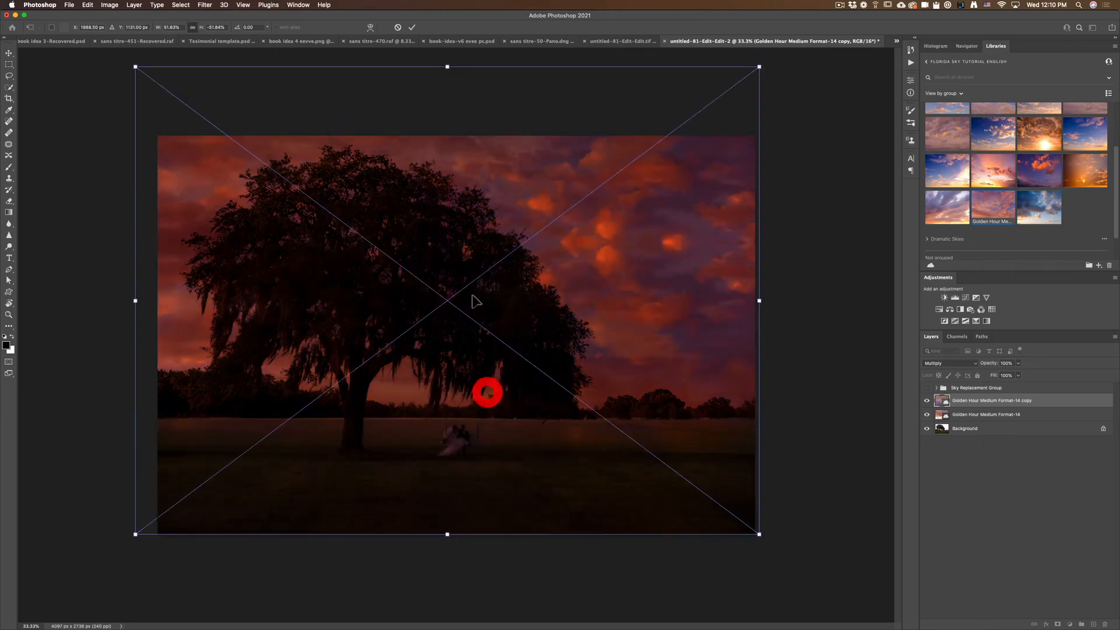
left_click_drag(487, 393, 465, 473)
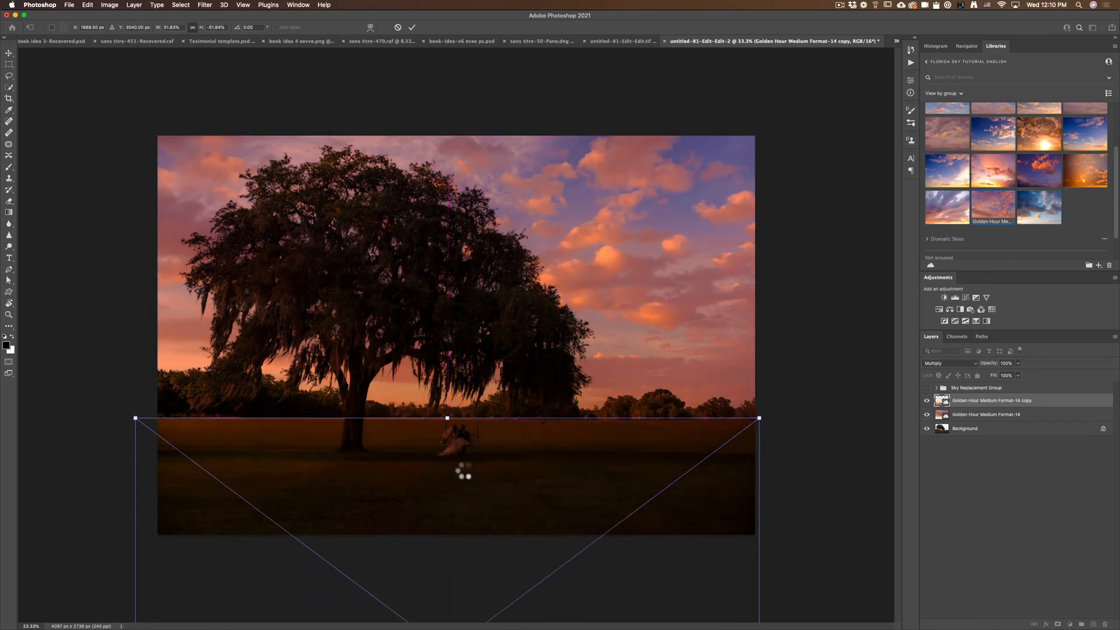
key("z")
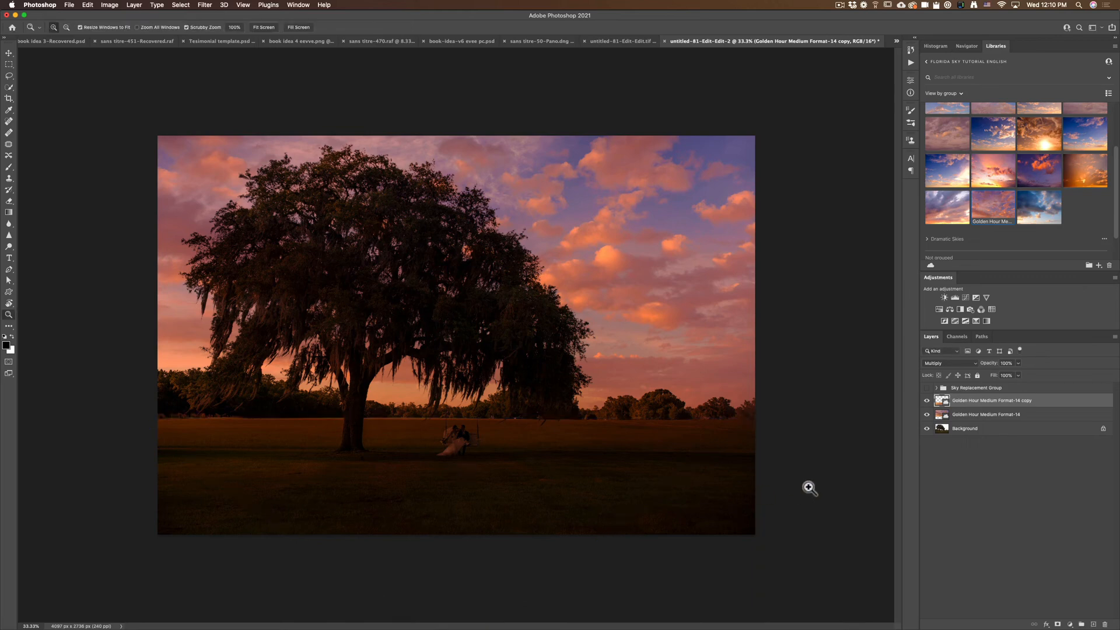
Nudge the flipped sky copy so its upper edge lines up with the original sky at the horizon
left_click(460, 461)
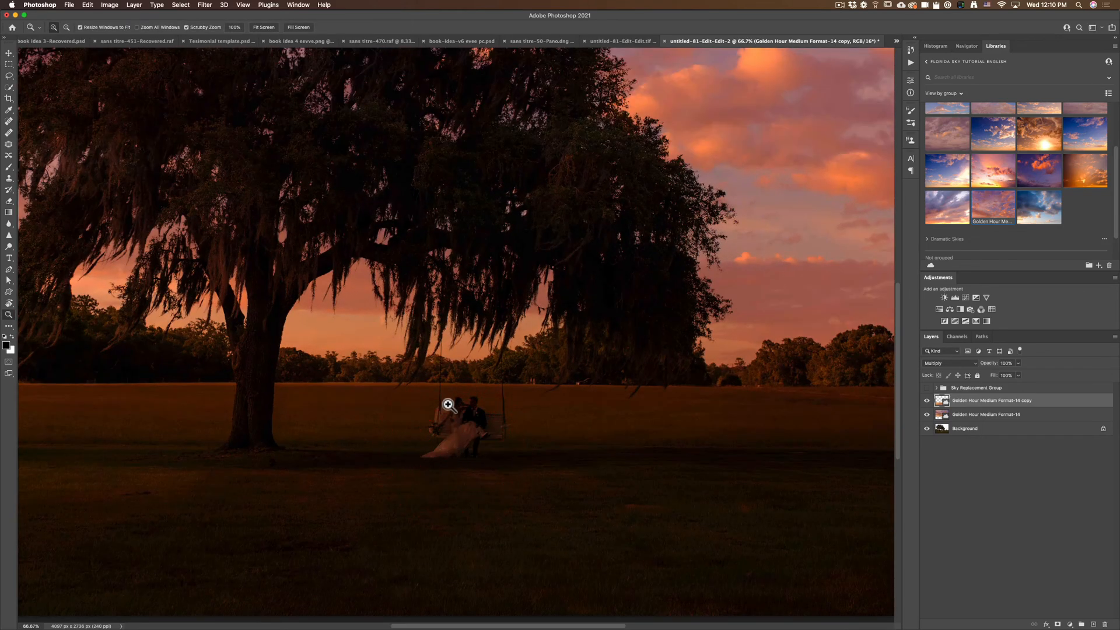
key("v")
left_click_drag(390, 435, 392, 432)
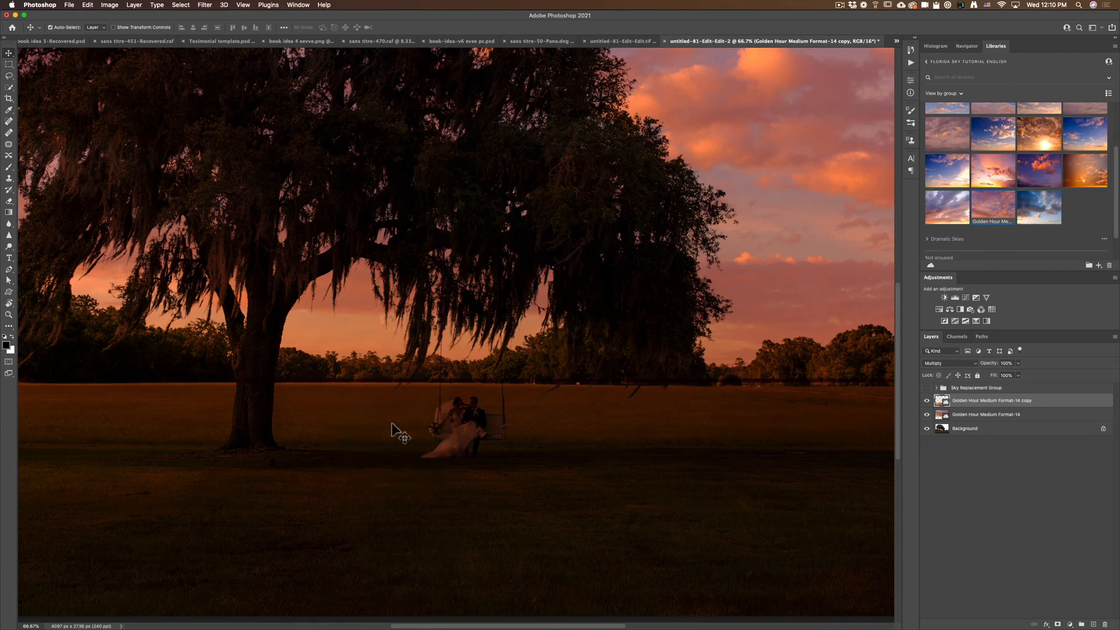
left_click(392, 425)
key("z")
left_click(484, 390, "alt")
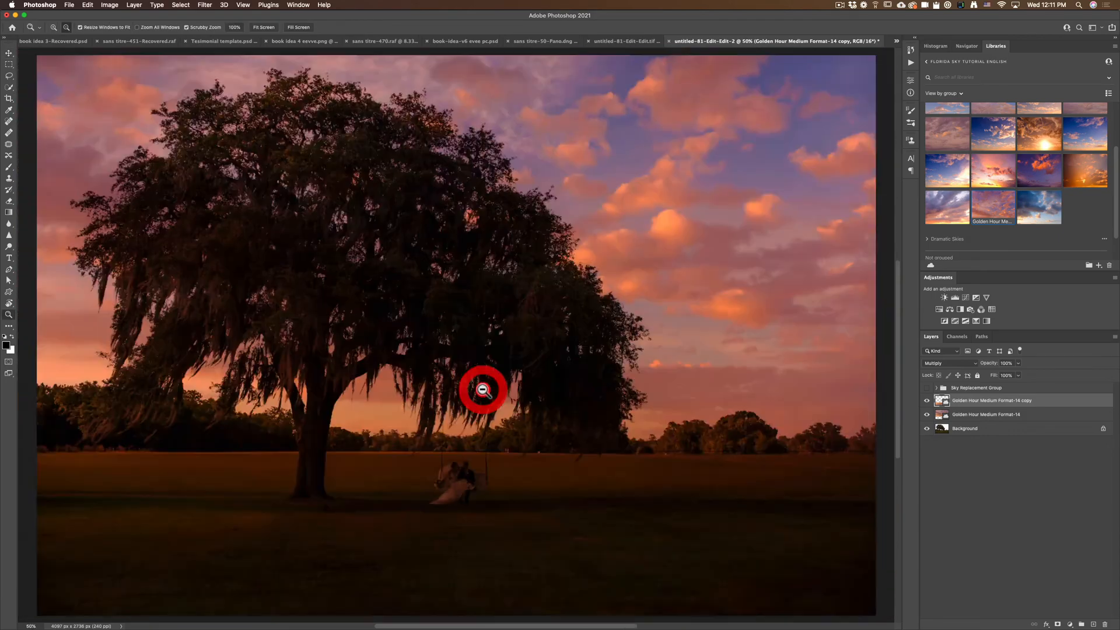
left_click(484, 390, "alt")
left_click(484, 390, "alt")
Try to merge the Golden Hour sky layer with its flipped copy while both are in Multiply mode
left_click(974, 416, "shift")
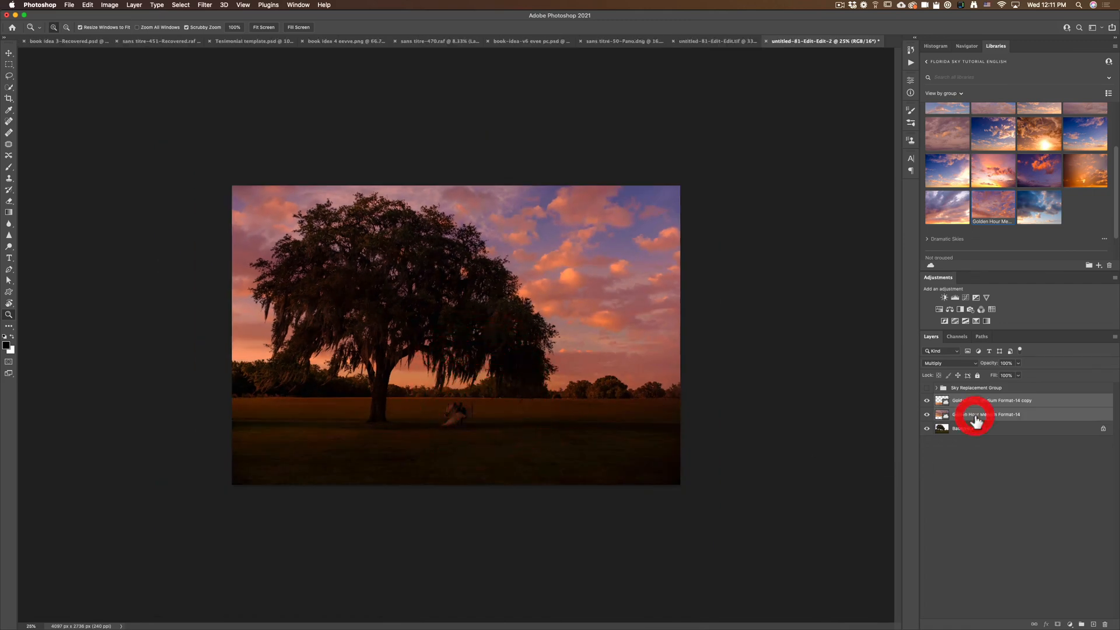
right_click(1067, 414)
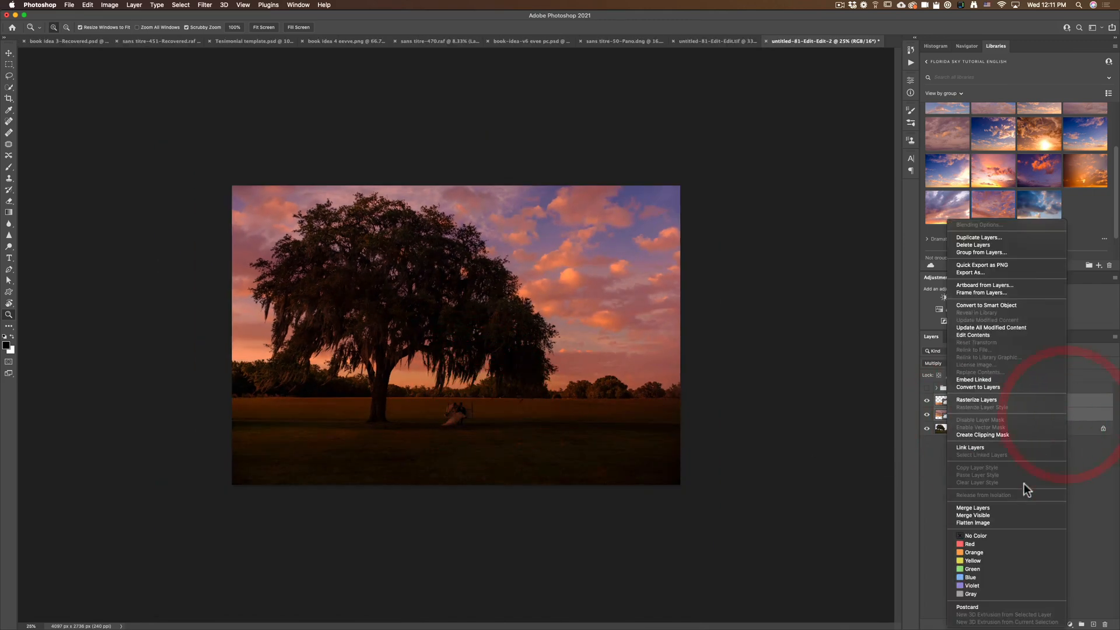
left_click(1001, 511)
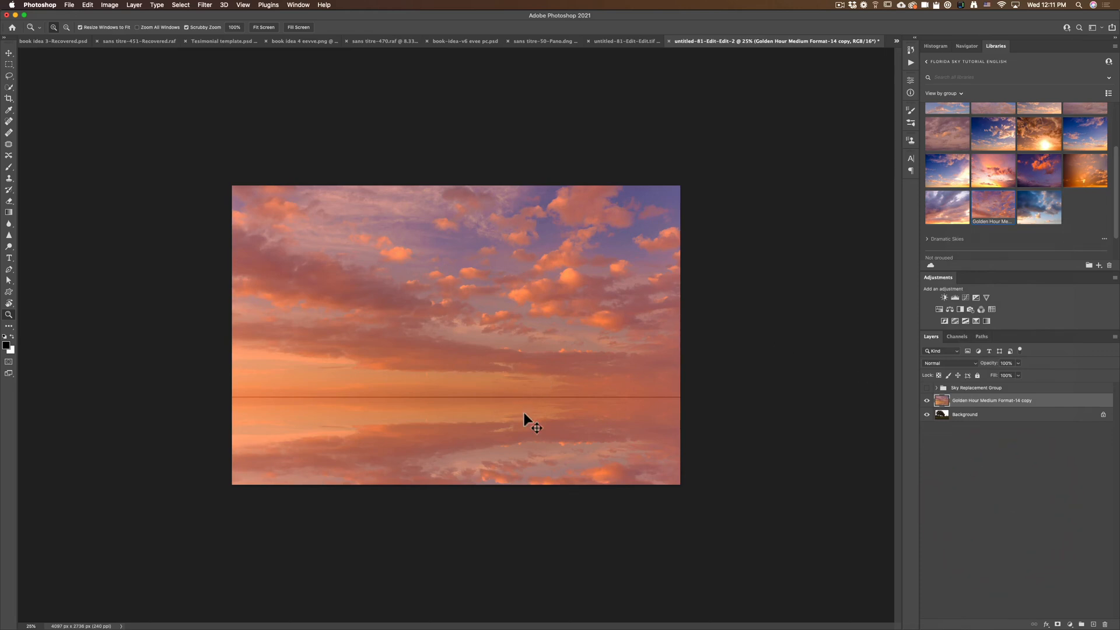
key("super+z")
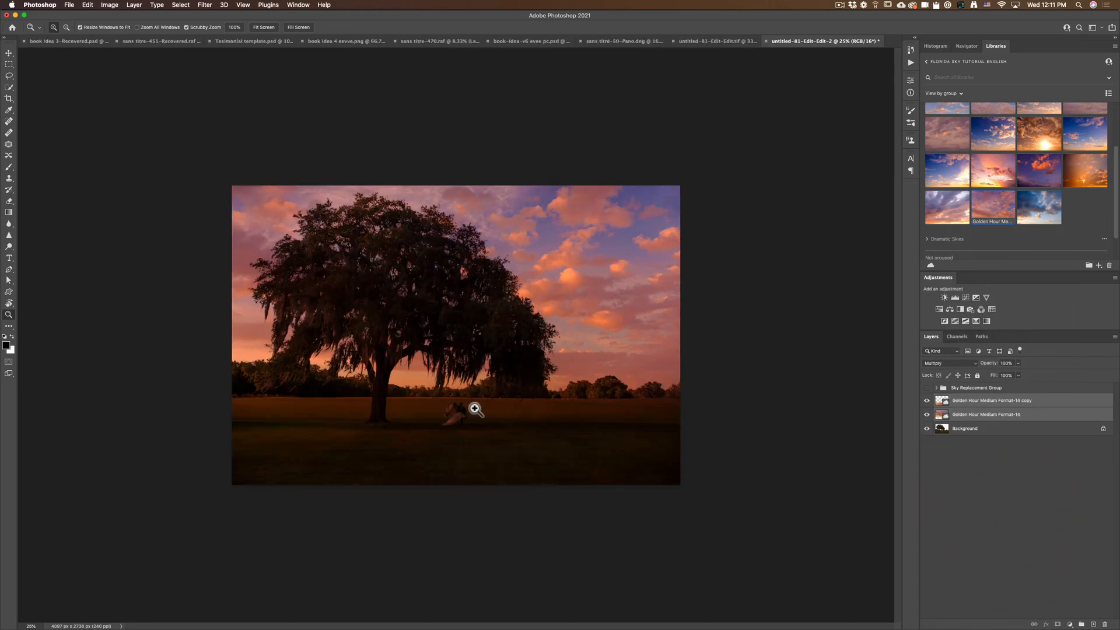
Set the blend mode of both the flipped sky copy and the original Golden Hour sky layer to Normal
left_click(967, 402)
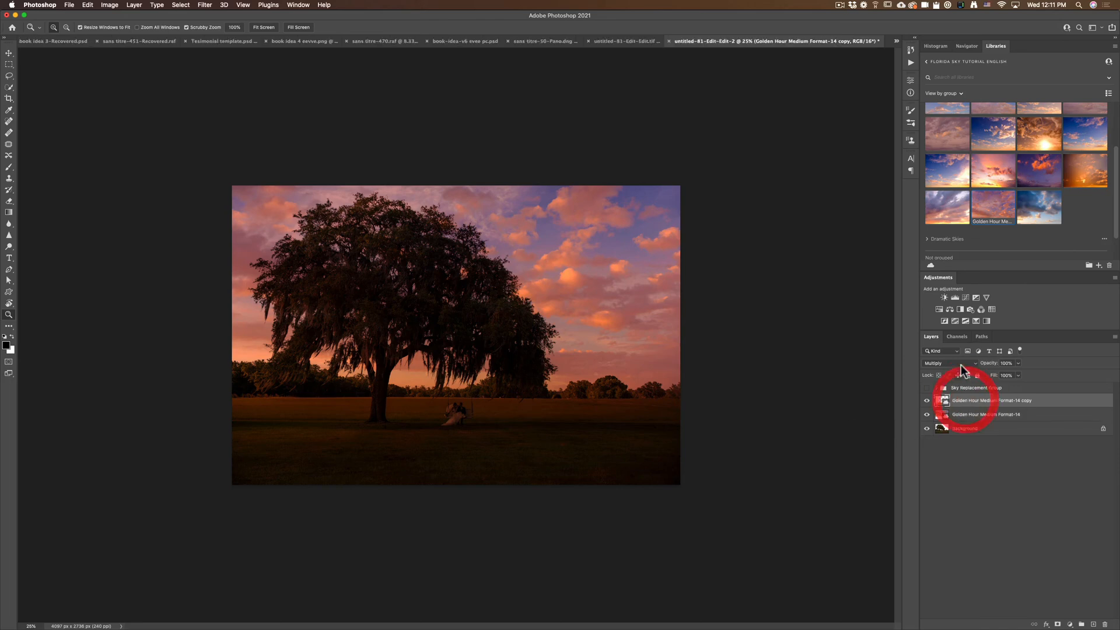
left_click(950, 363)
left_click(951, 338)
left_click(987, 415)
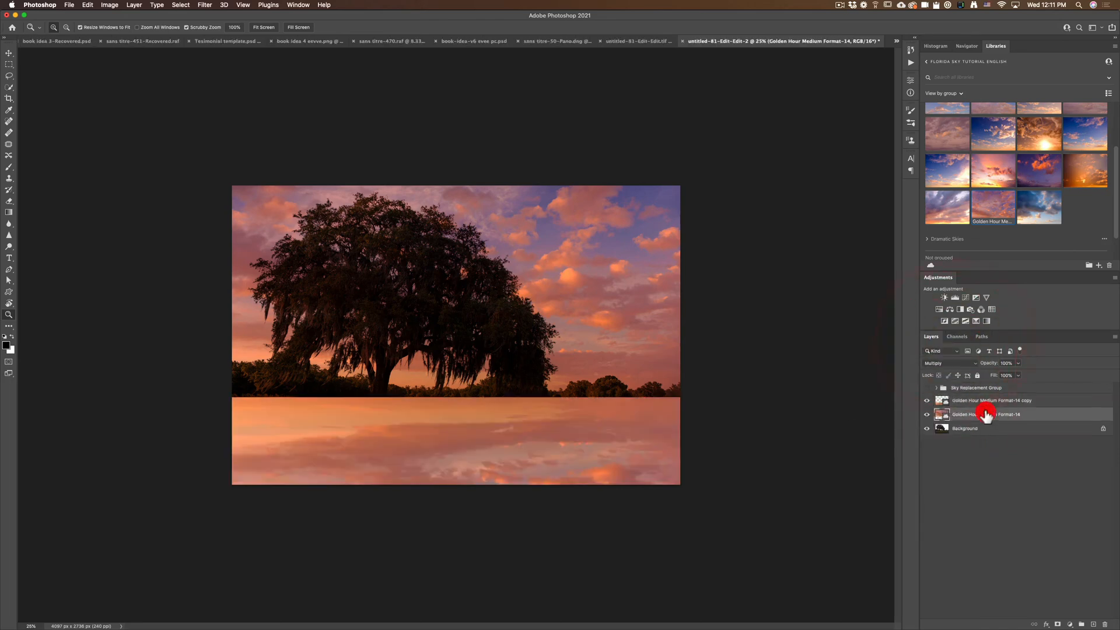
left_click(957, 363)
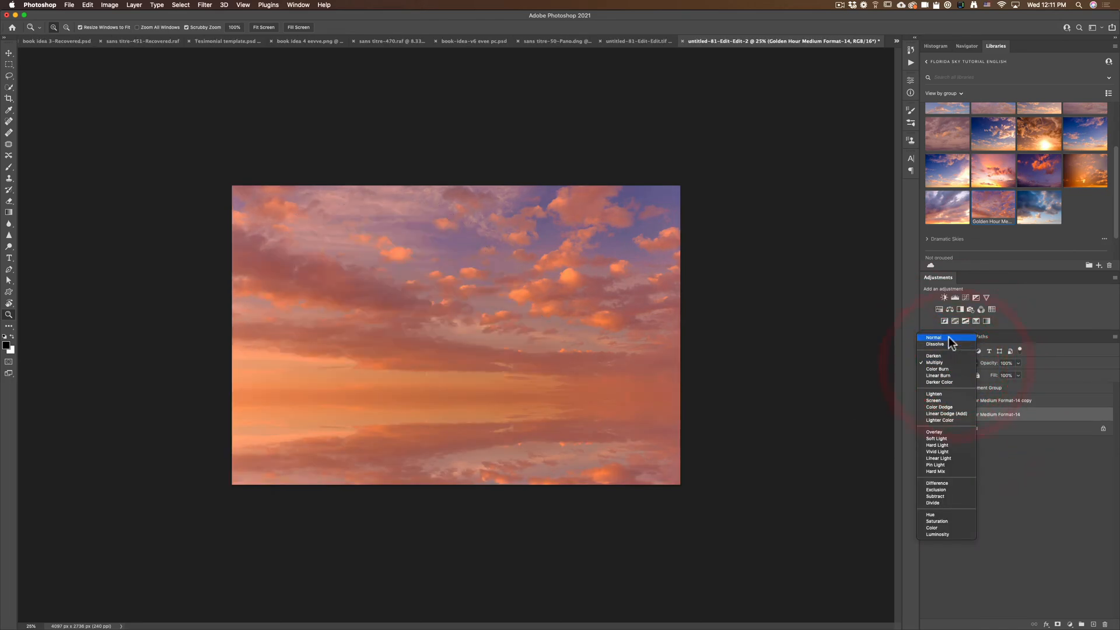
left_click(950, 338)
Examine the seam between the sky and its mirrored copy along the horizon at high magnification
left_click(385, 396)
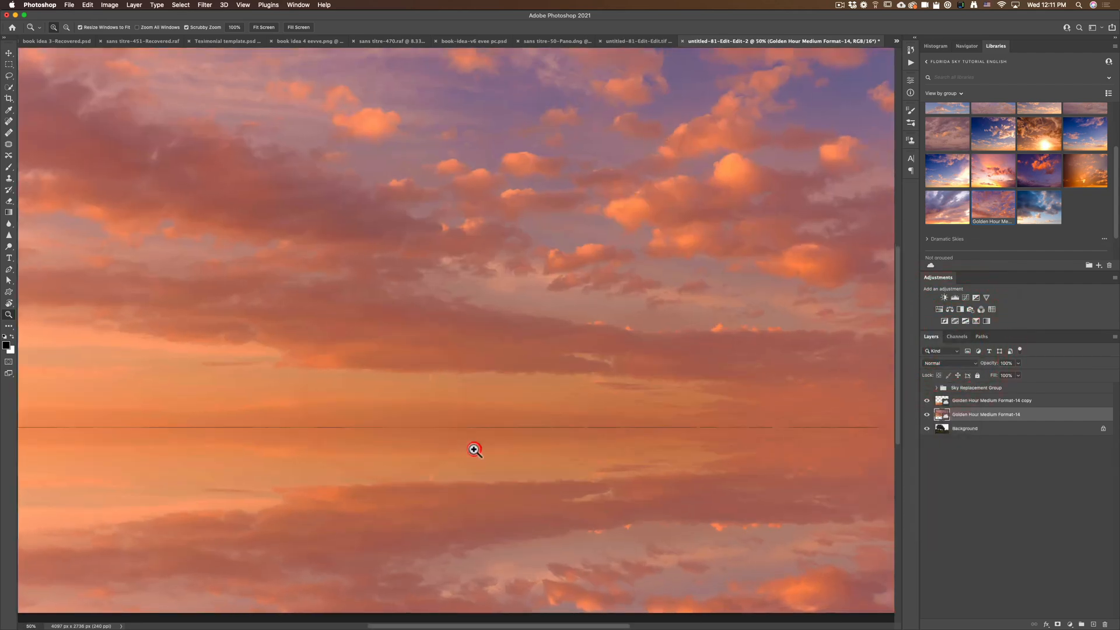
left_click(473, 448)
left_click(480, 449, "alt")
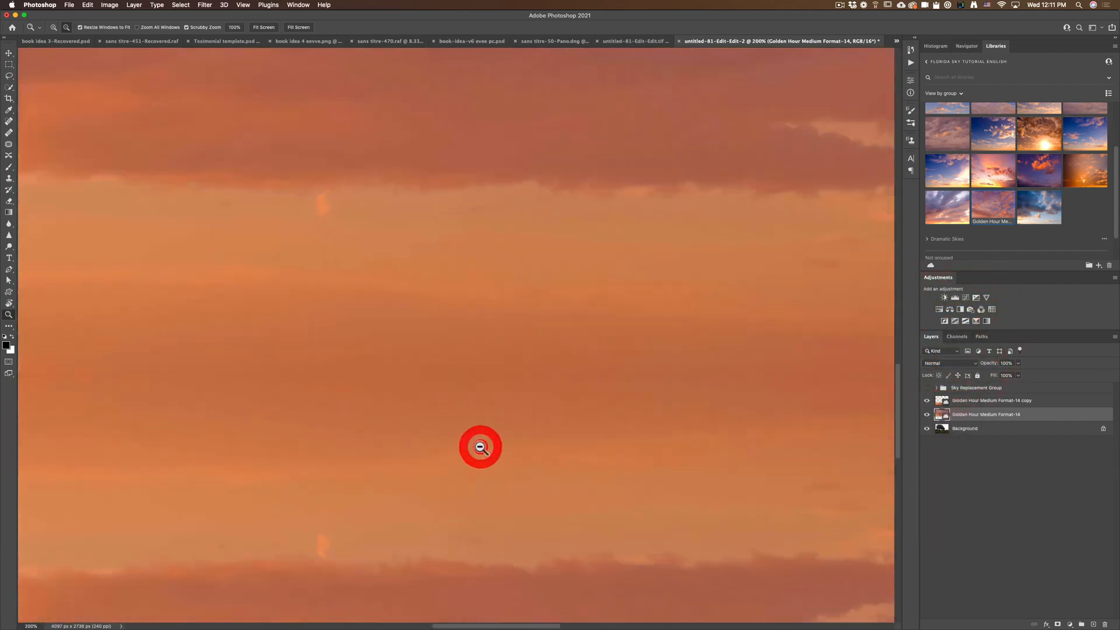
left_click(480, 449, "alt")
left_click(478, 446, "alt")
left_click(479, 446, "alt")
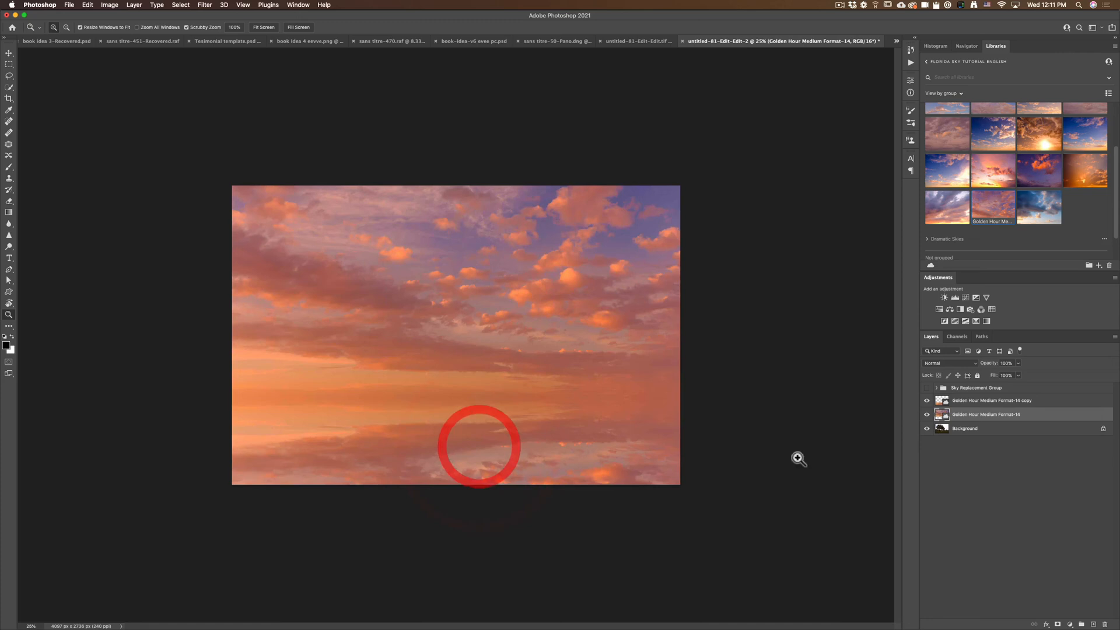
Merge the Golden Hour sky layer with its flipped copy and set the merged layer's blend mode to Multiply
left_click(980, 402, "shift")
right_click(1051, 401)
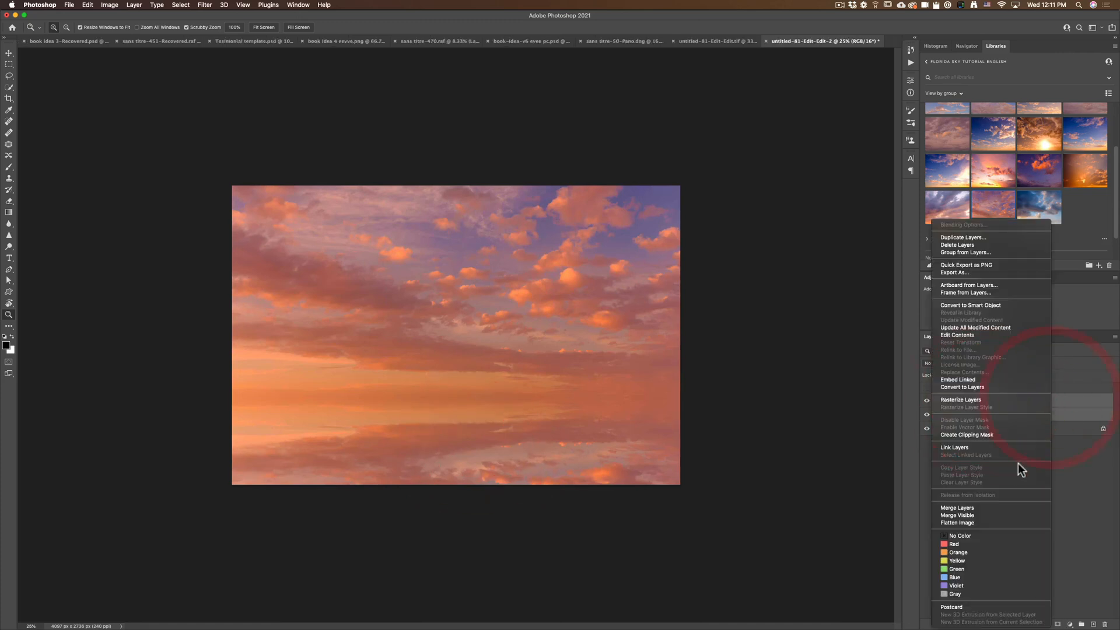
left_click(996, 507)
left_click(949, 361)
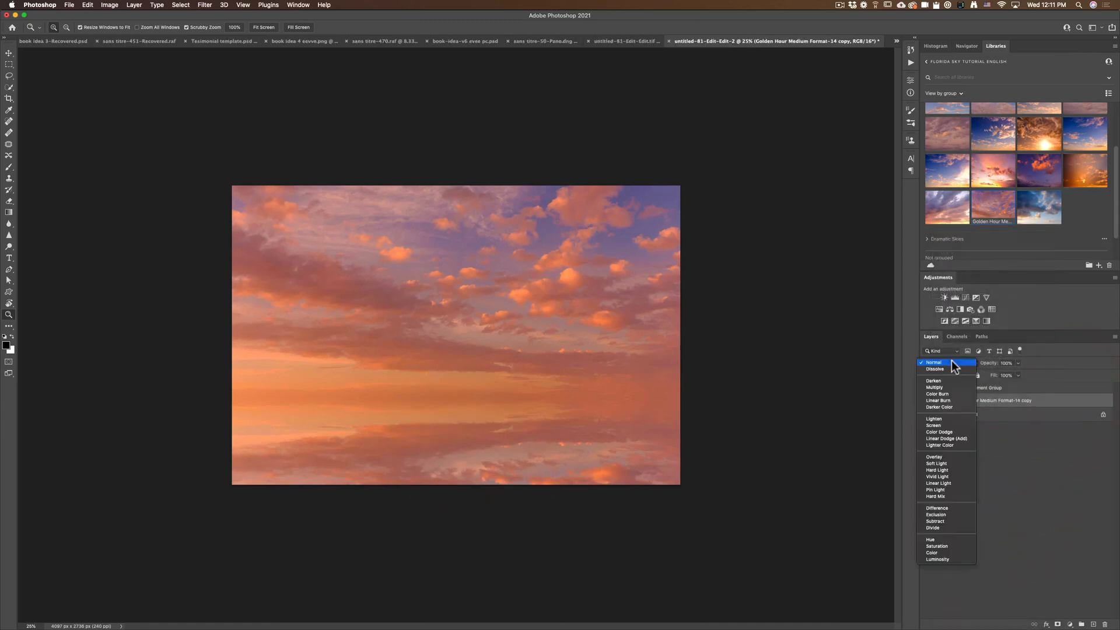
left_click(951, 388)
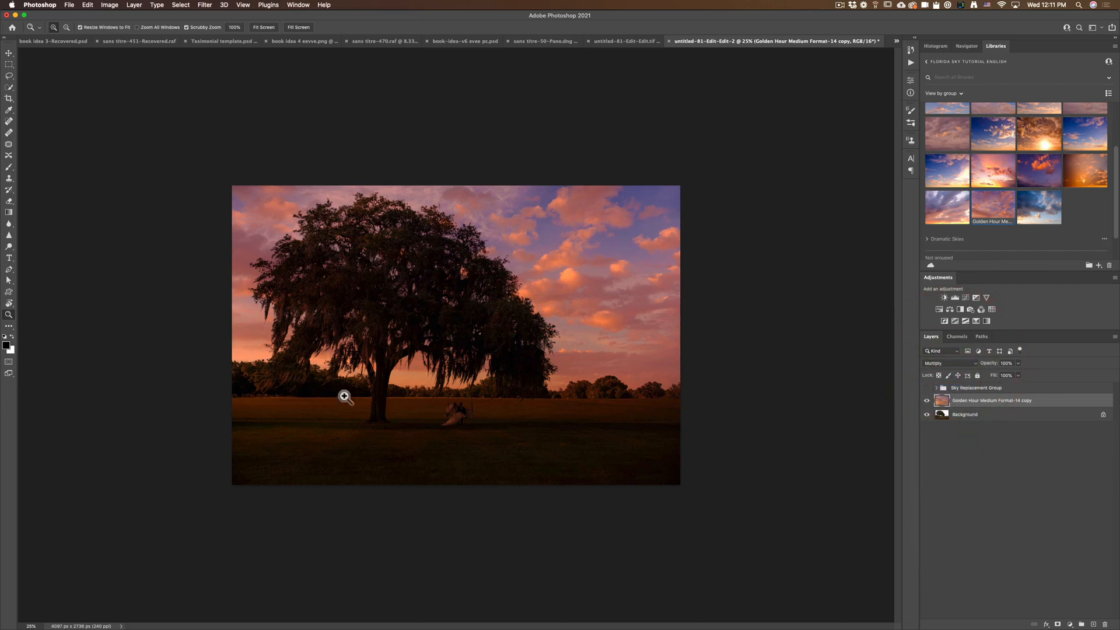
left_click(376, 408)
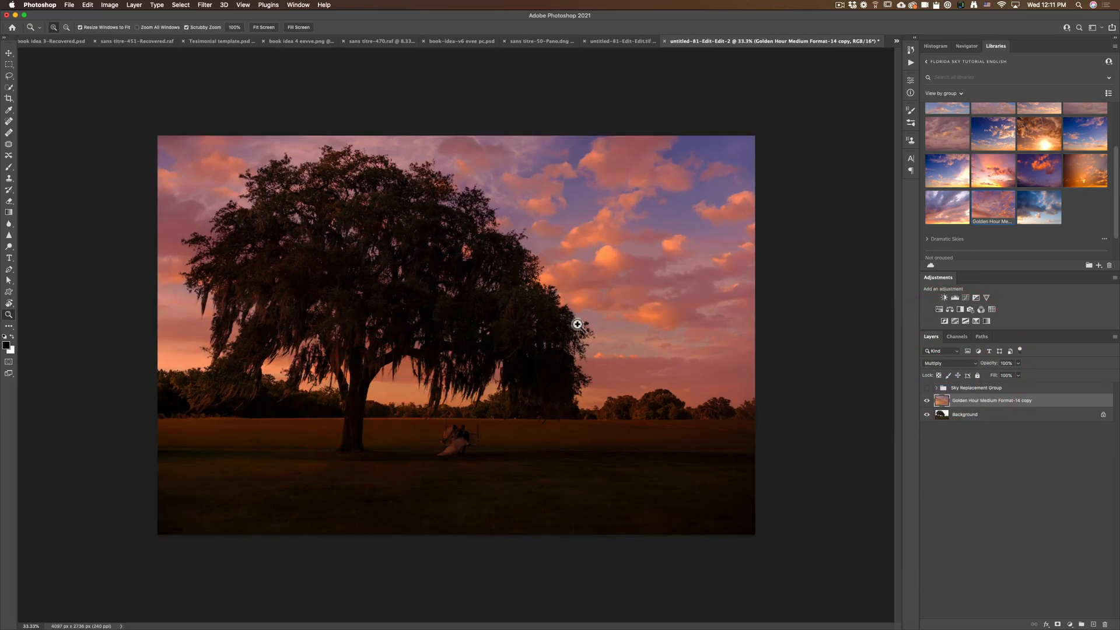
Add a layer mask to the merged sky layer and paint black with a soft brush at 14% opacity over the field and couple
left_click(1059, 624)
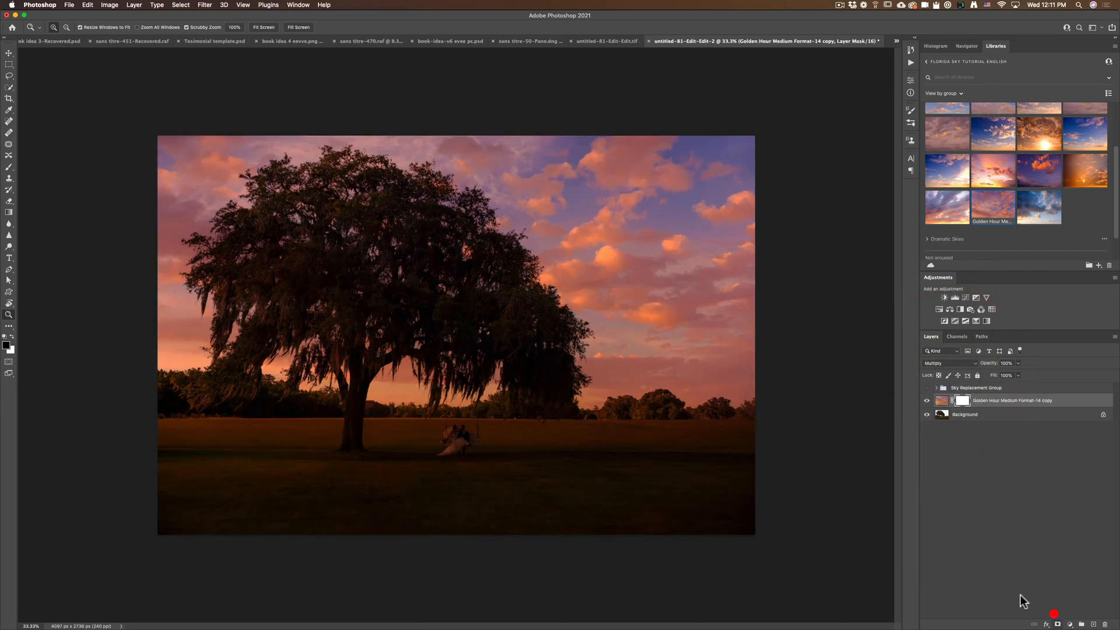
key("b")
left_click_drag(500, 419, 580, 425)
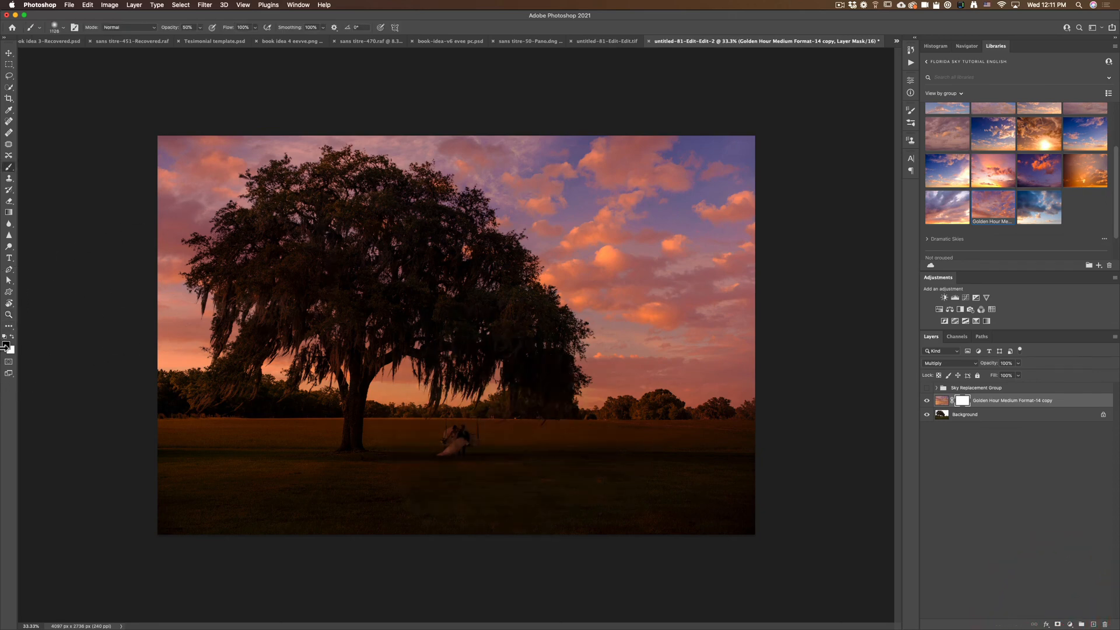
left_click(200, 27)
left_click(188, 39)
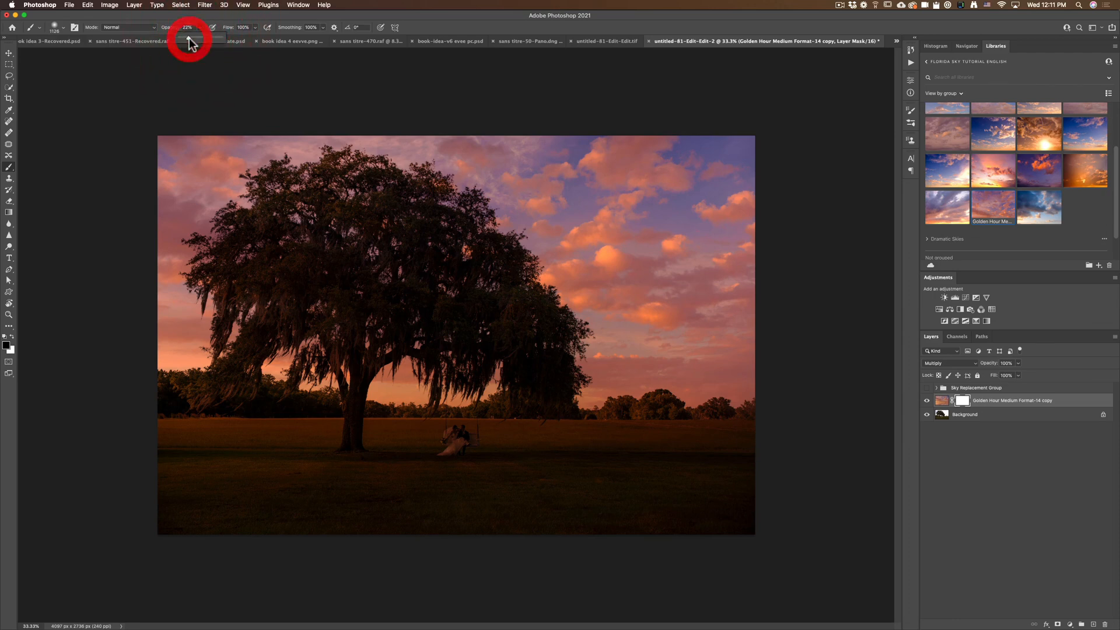
left_click_drag(189, 38, 187, 36)
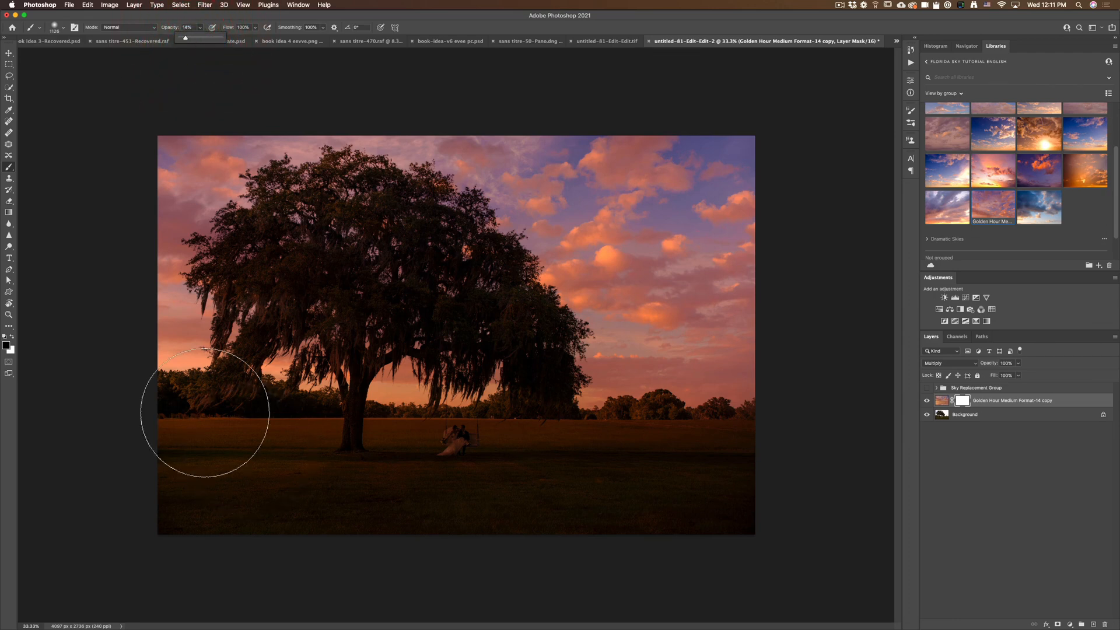
mouse_move(205, 413)
left_mouse_down()
mouse_move(404, 397)
mouse_move(459, 446)
mouse_move(594, 470)
mouse_move(520, 413)
mouse_move(724, 470)
mouse_move(651, 496)
left_mouse_up()
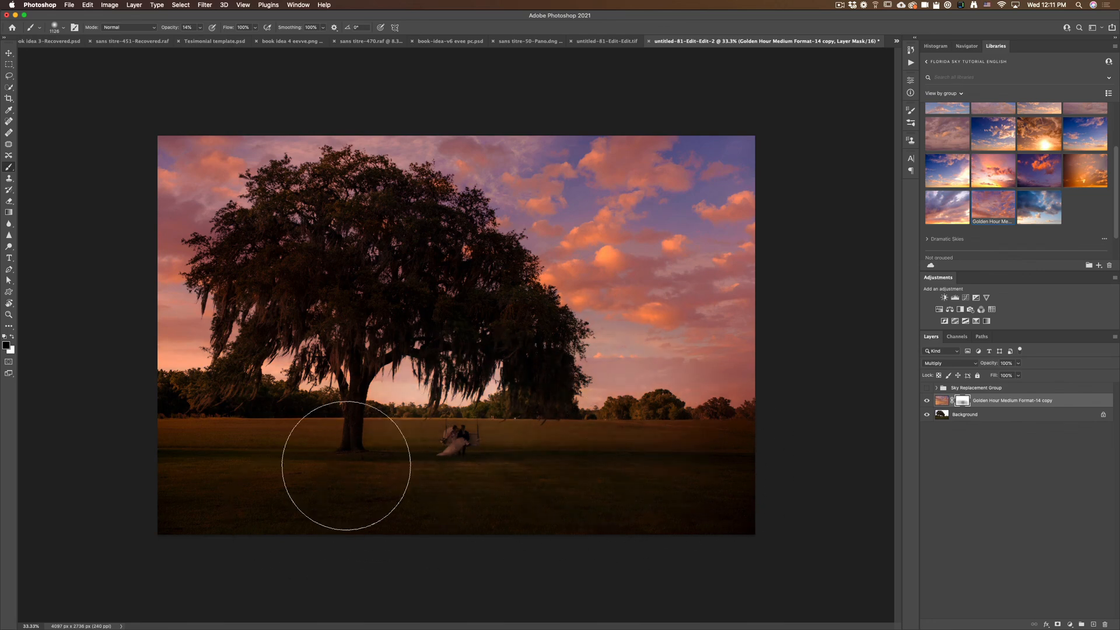
mouse_move(397, 399)
left_mouse_down()
mouse_move(510, 400)
mouse_move(318, 450)
mouse_move(388, 363)
mouse_move(278, 428)
mouse_move(209, 379)
mouse_move(198, 298)
mouse_move(263, 389)
mouse_move(176, 368)
mouse_move(170, 298)
mouse_move(238, 360)
mouse_move(305, 391)
mouse_move(440, 391)
left_mouse_up()
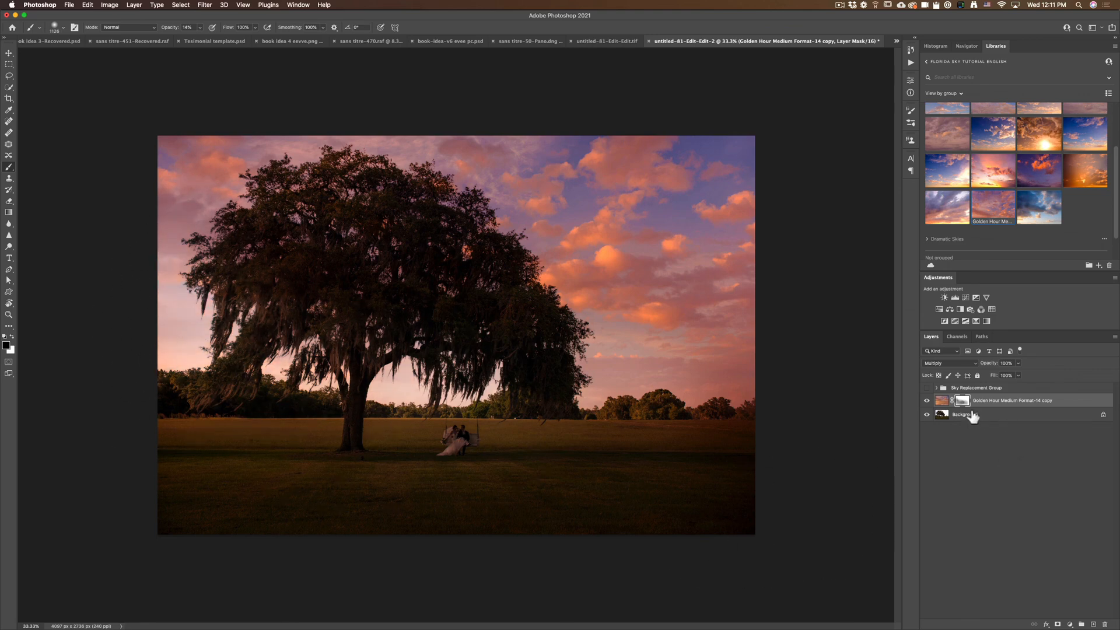
left_click(927, 401)
left_click(927, 401)
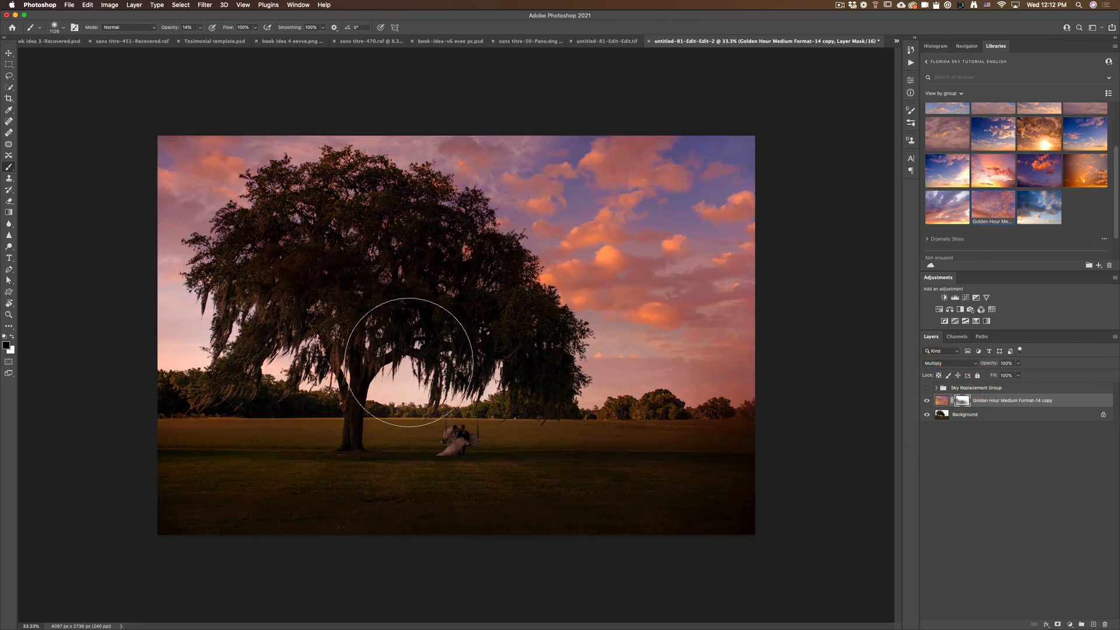
Paint white on the sky layer's mask along the lower tree branches and the sky above the horizon to restore the sunset color
key("x")
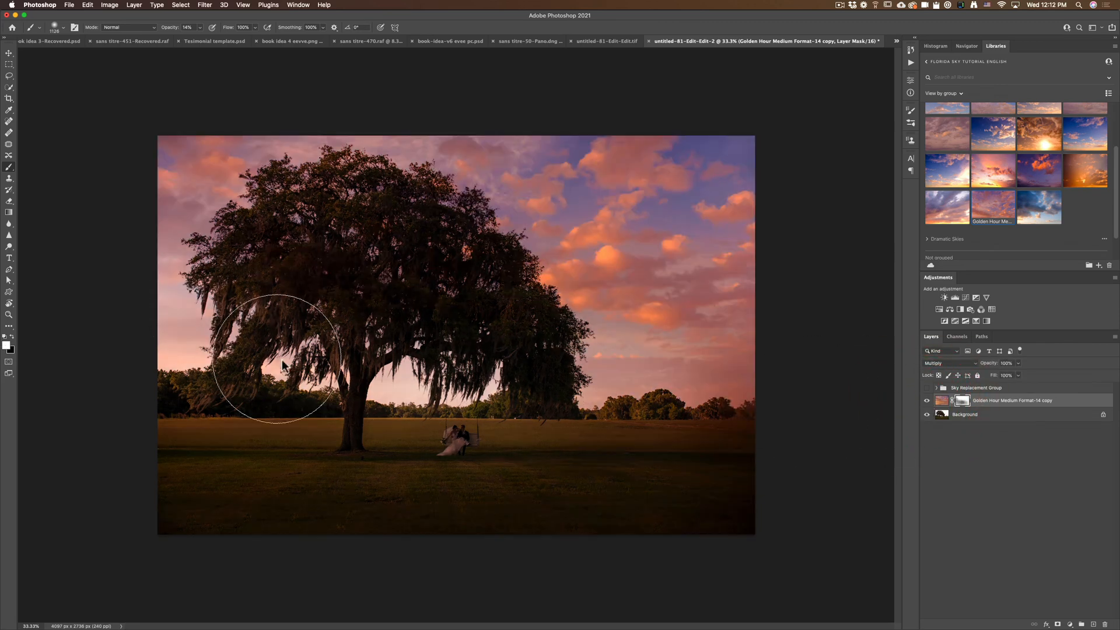
left_click_drag(277, 358, 438, 378)
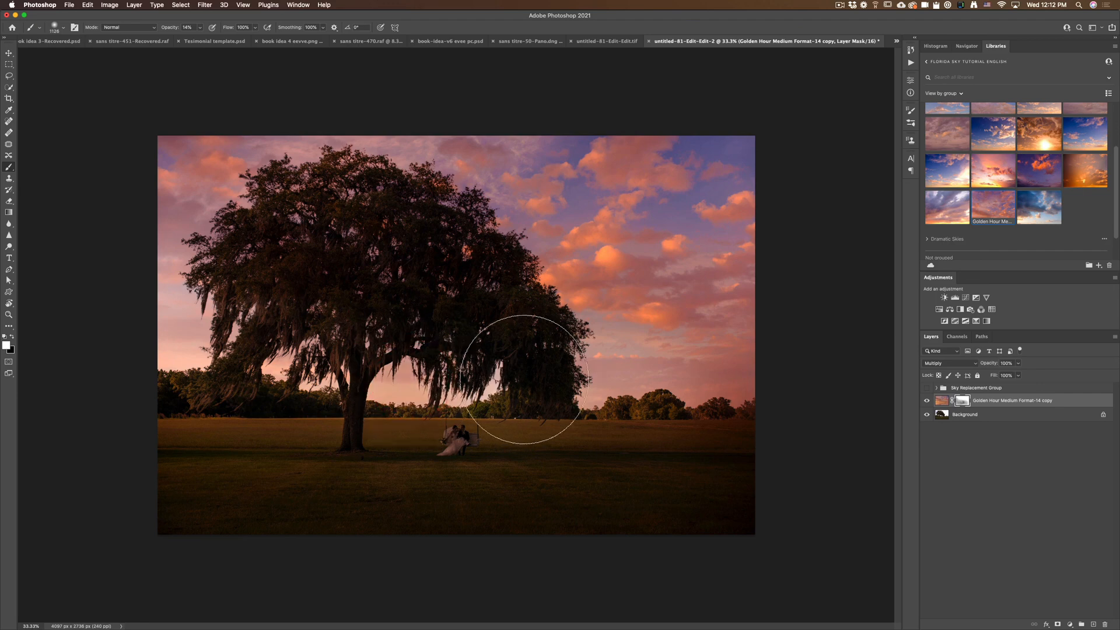
mouse_move(524, 379)
left_mouse_down()
mouse_move(505, 362)
mouse_move(432, 347)
mouse_move(353, 350)
left_mouse_up()
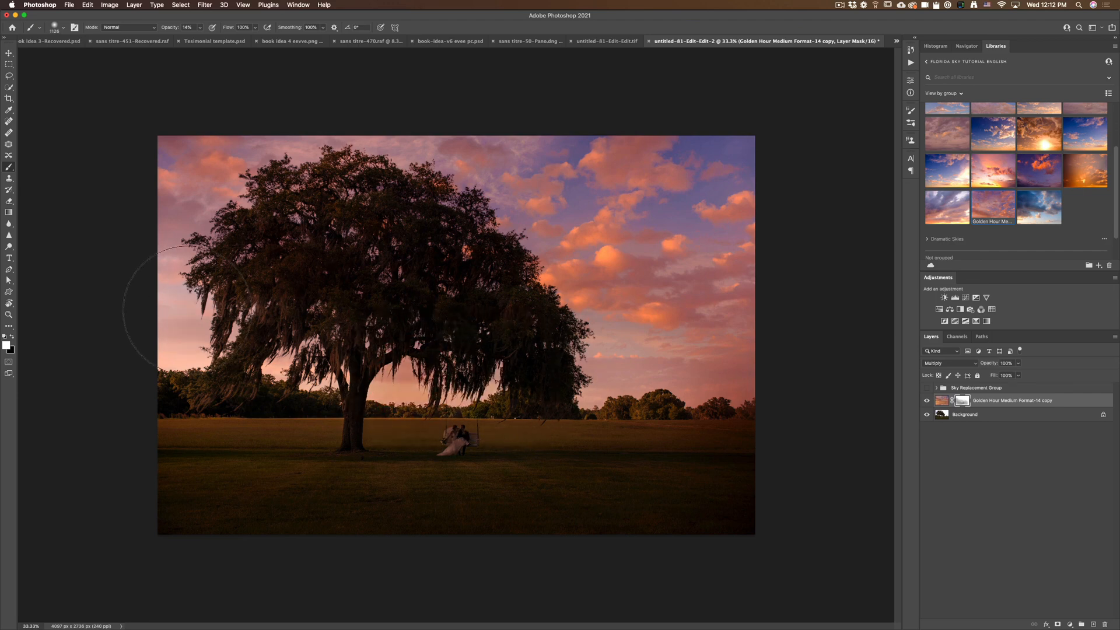
key("x")
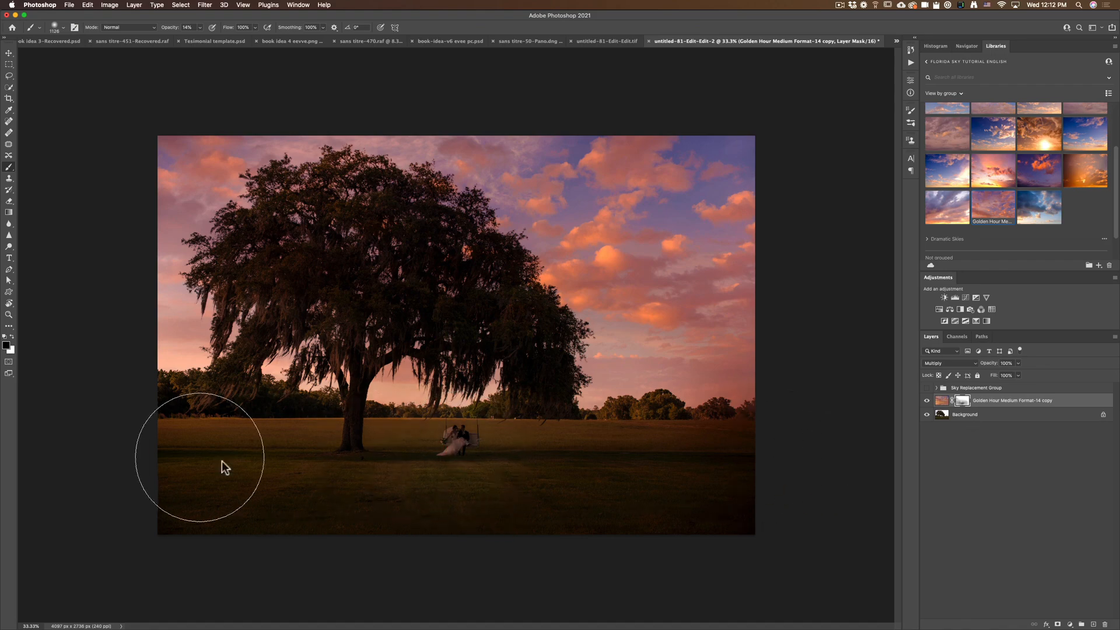
Compare the masked Multiply sky with the Sky Replacement Group version and the original photo by toggling their visibility
key("z")
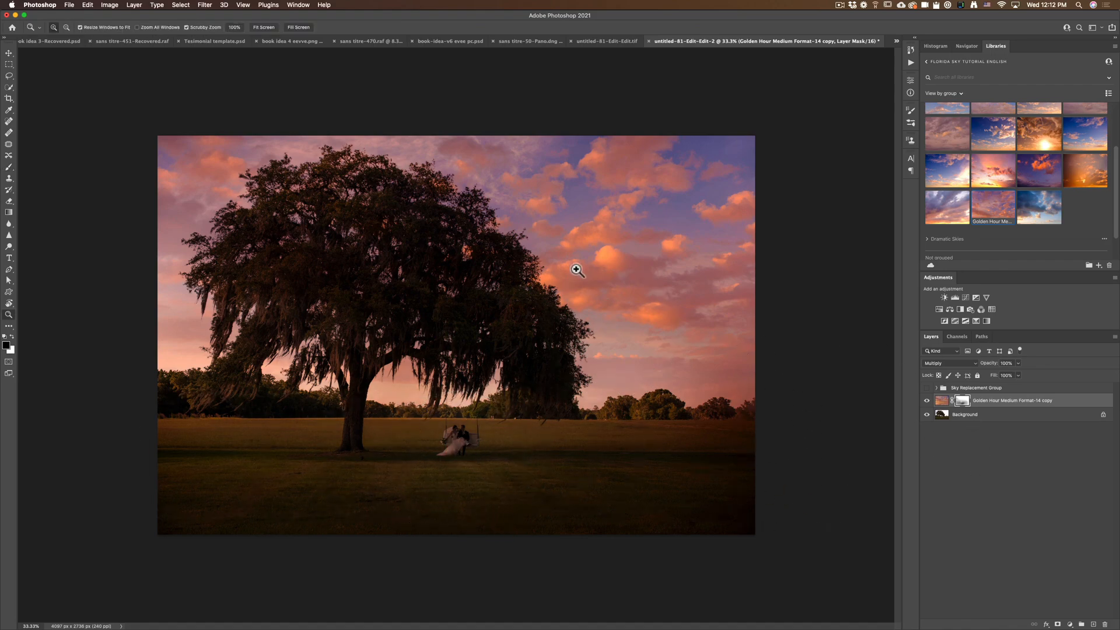
left_click(577, 270)
left_click(582, 321, "alt")
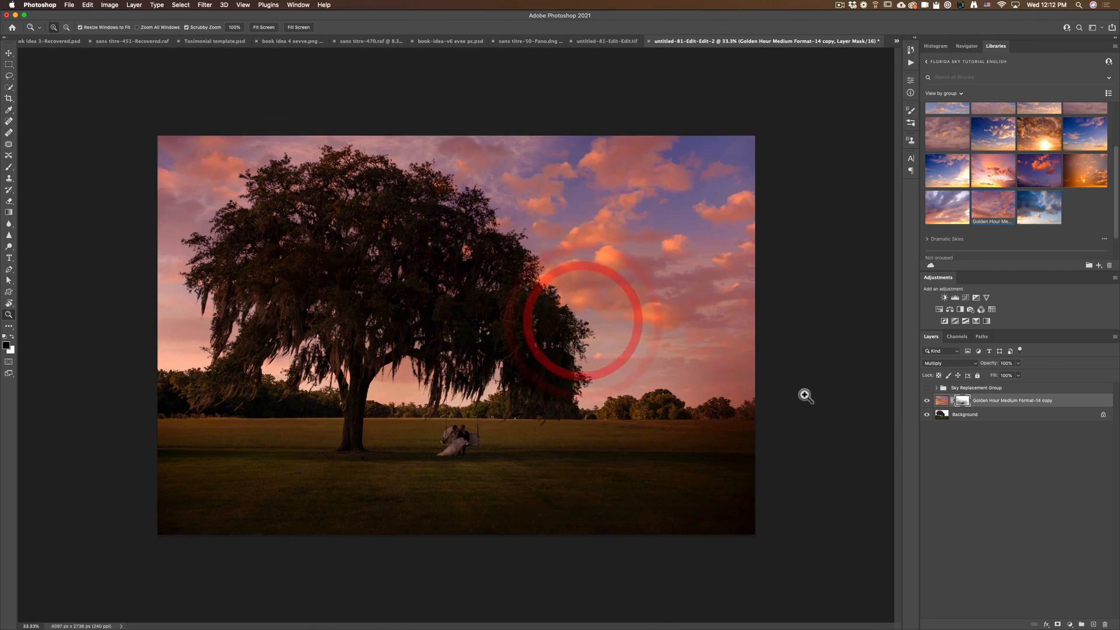
left_click(927, 400)
left_click(927, 388)
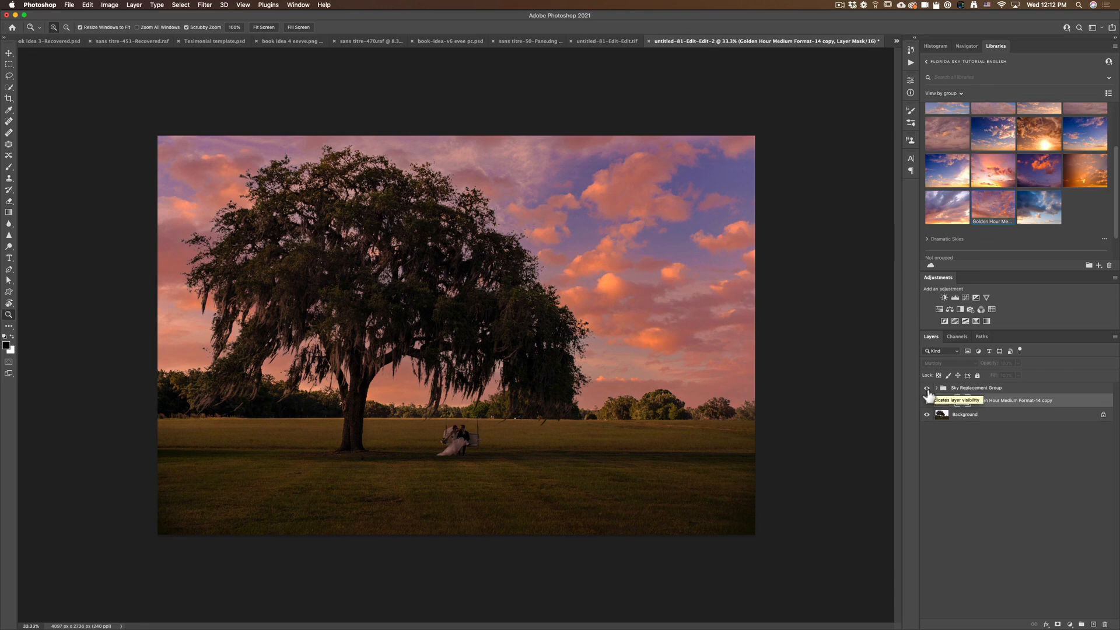
left_click(927, 387)
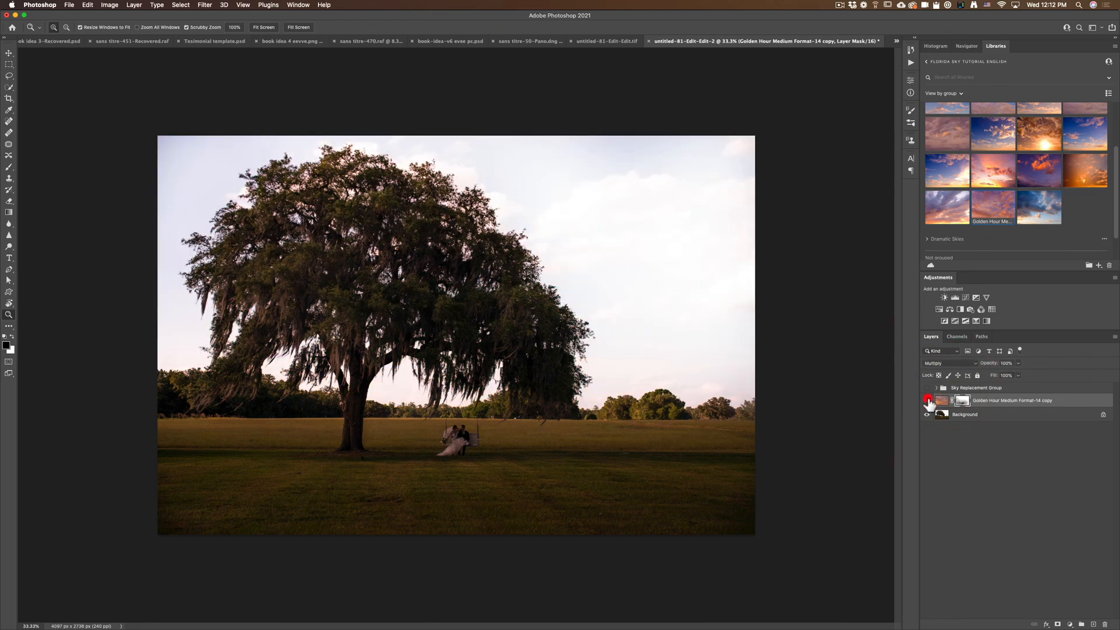
left_click(927, 401)
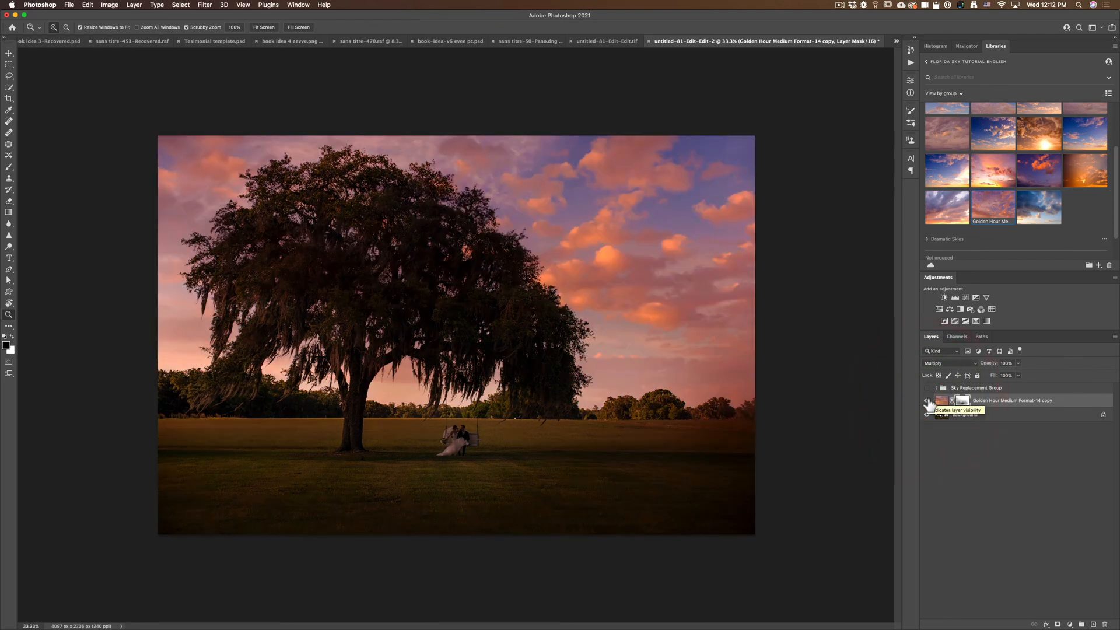